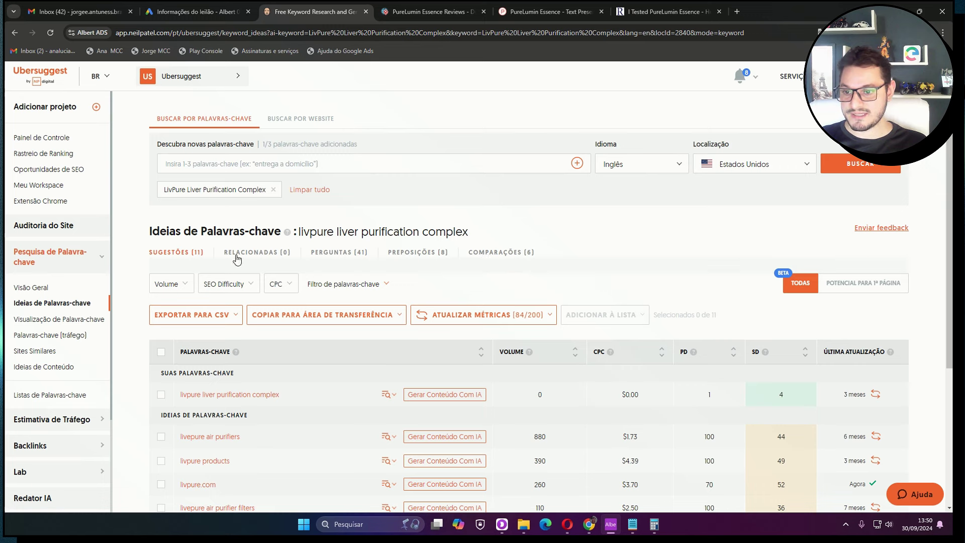
Check the related keyword ideas for livpure liver purification complex and review the list of suggested keywords
{"action": "left_click", "coordinate": [236, 257]}
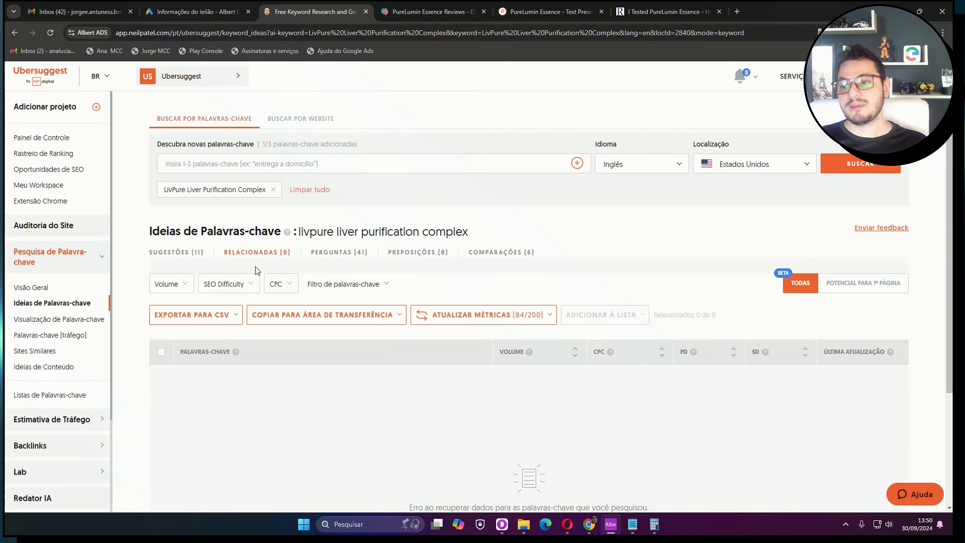
{"action": "left_click", "coordinate": [176, 257]}
{"action": "scroll", "coordinate": [334, 286], "scroll_direction": "down", "scroll_amount": 3}
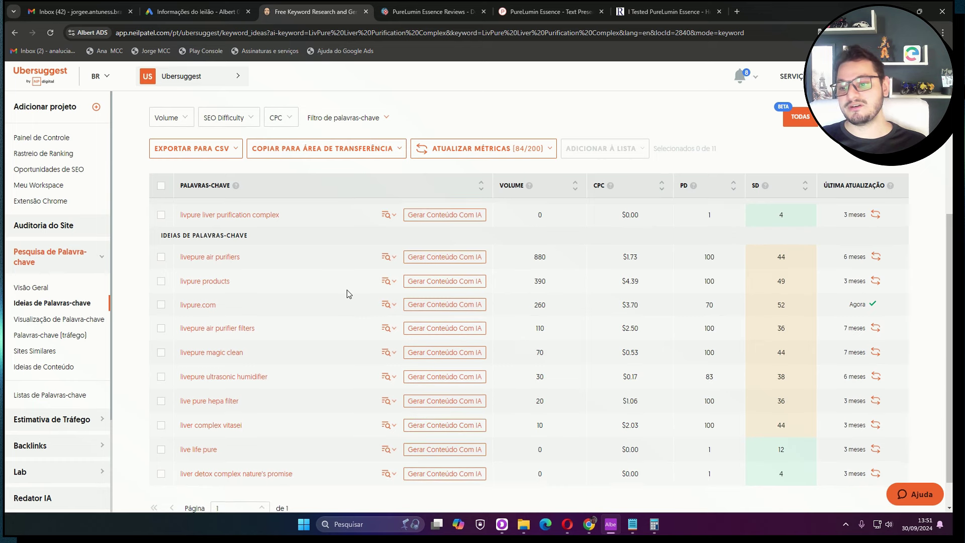
{"action": "scroll", "coordinate": [347, 290], "scroll_direction": "down", "scroll_amount": 1}
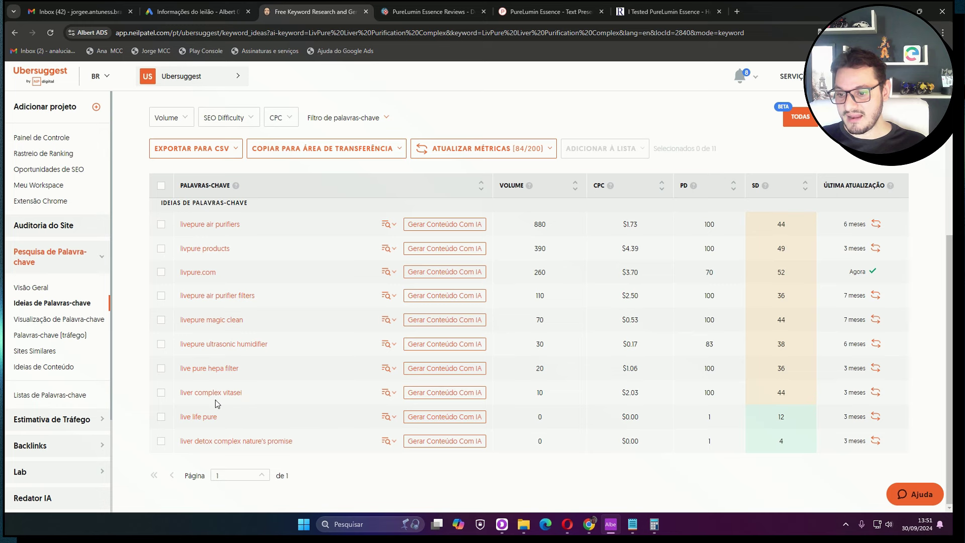
Copy the suggested keyword "liver complex vitasei" and search Google Images for it in the other browser window
{"action": "left_click_drag", "start_coordinate": [254, 397], "coordinate": [188, 401]}
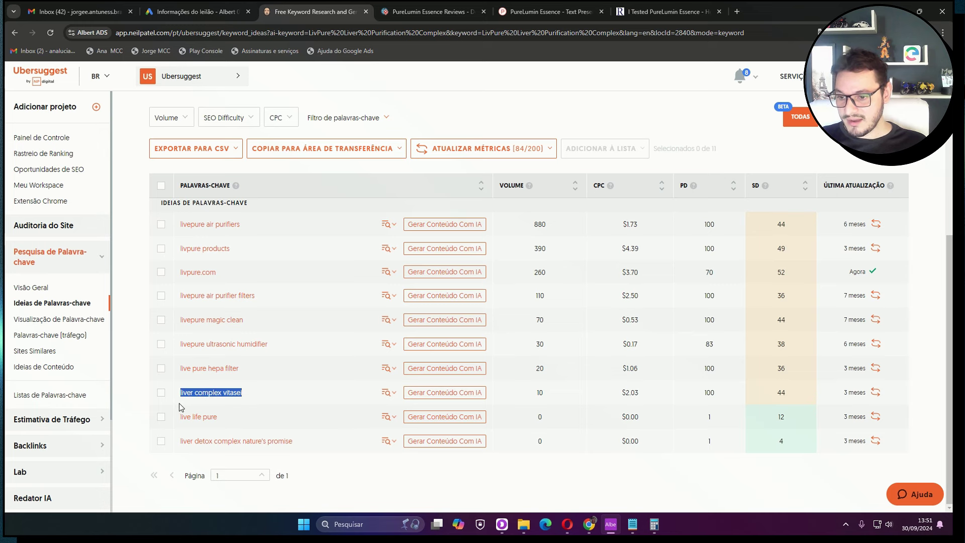
{"action": "left_click", "coordinate": [634, 526]}
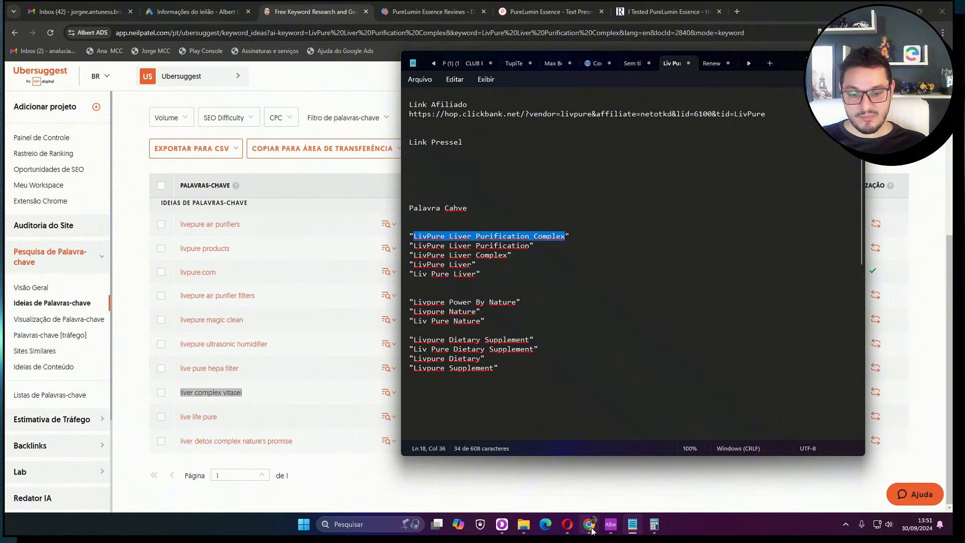
{"action": "mouse_move", "coordinate": [589, 524]}
{"action": "left_click", "coordinate": [542, 476]}
{"action": "triple_click", "coordinate": [174, 87]}
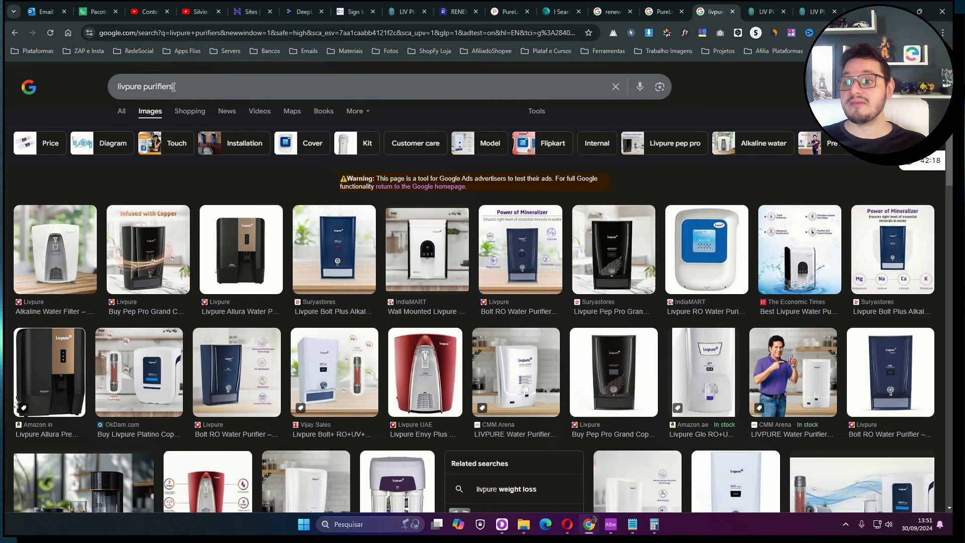
{"action": "type", "text": "liver complex vitasei"}
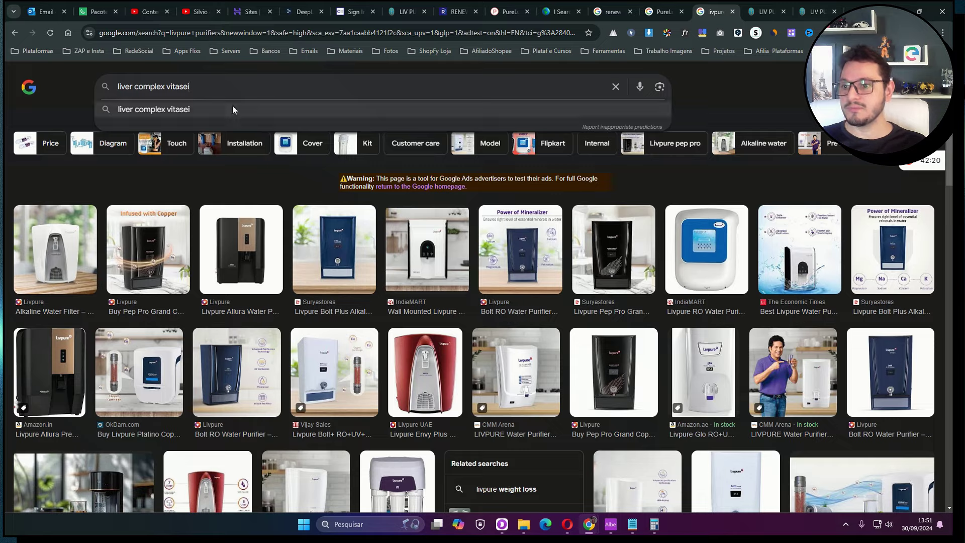
{"action": "key", "text": "Return"}
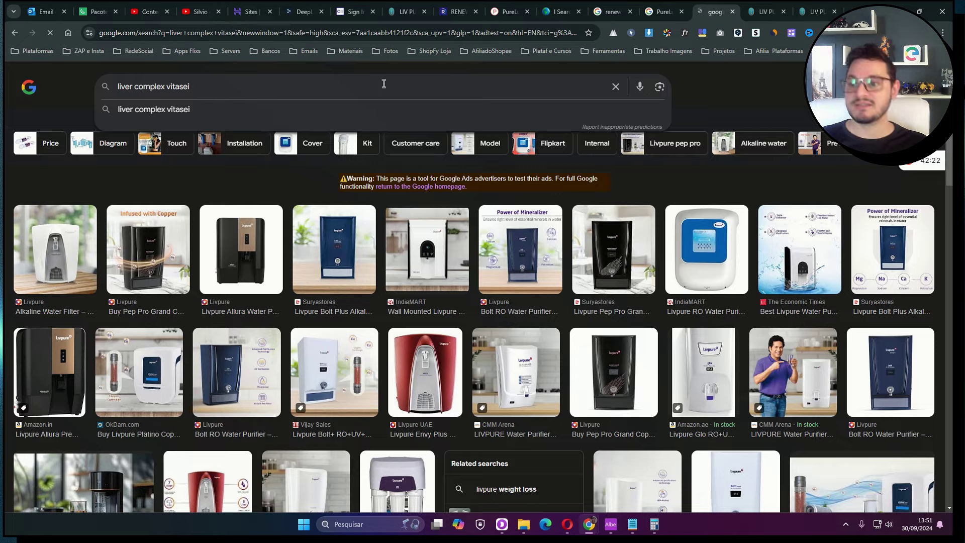
{"action": "scroll", "coordinate": [582, 355], "scroll_direction": "down", "scroll_amount": 7}
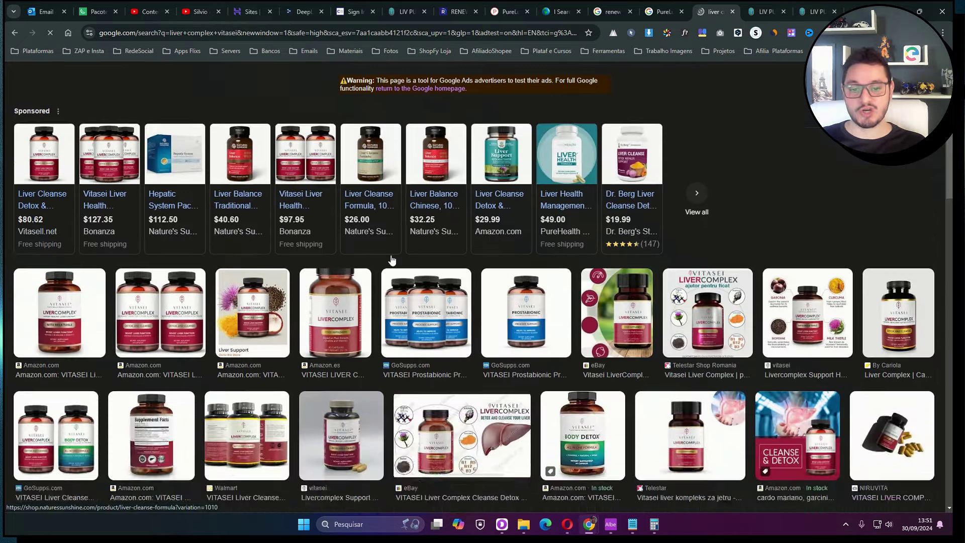
{"action": "scroll", "coordinate": [582, 356], "scroll_direction": "up", "scroll_amount": 7}
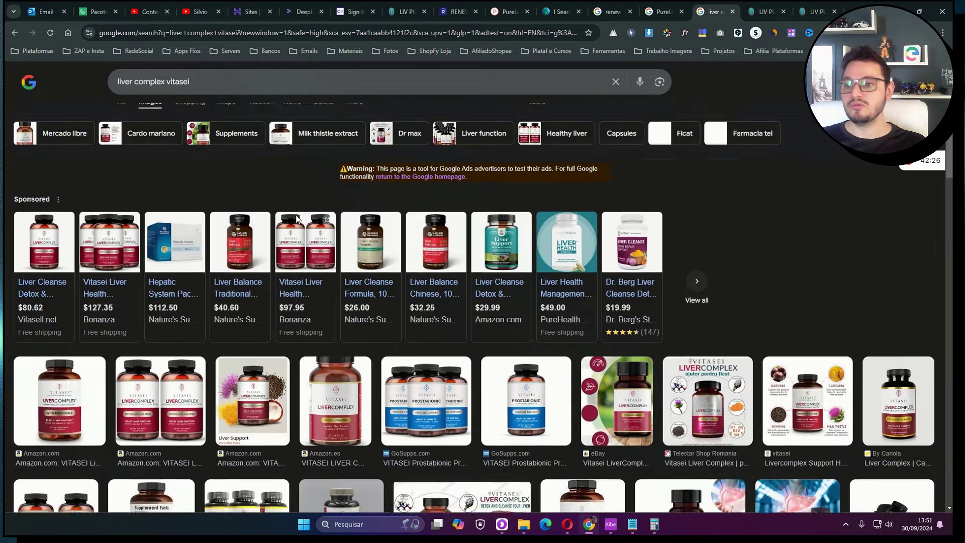
Shorten the image search to "liver complex" and run it again
{"action": "double_click", "coordinate": [179, 88]}
{"action": "key", "text": "BackSpace"}
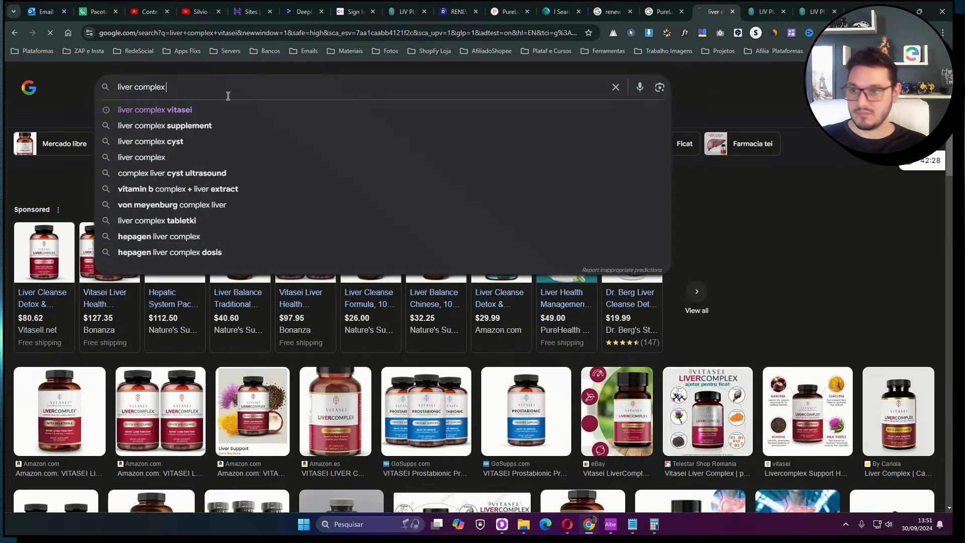
{"action": "key", "text": "Return"}
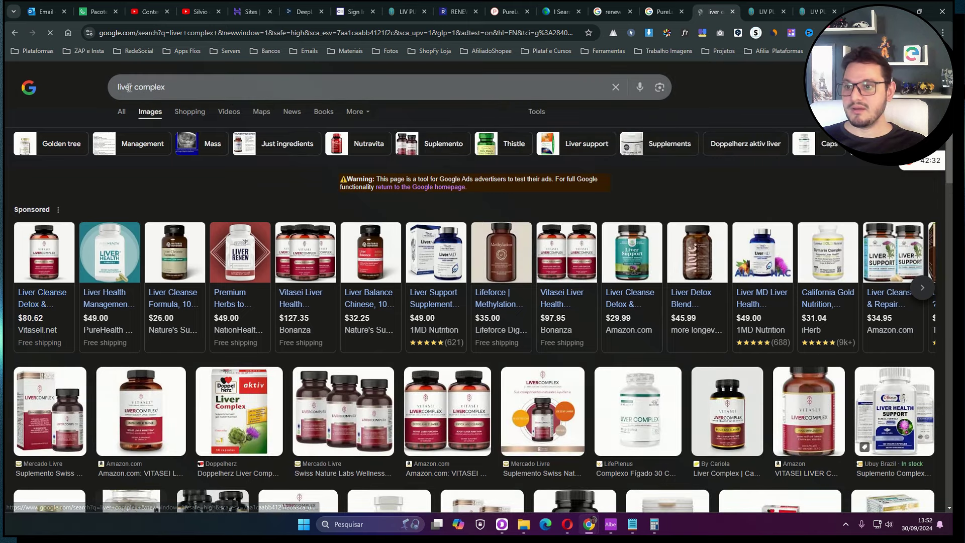
Search Google Images for "Livpure liver complex" and browse the product images
{"action": "left_click", "coordinate": [119, 86]}
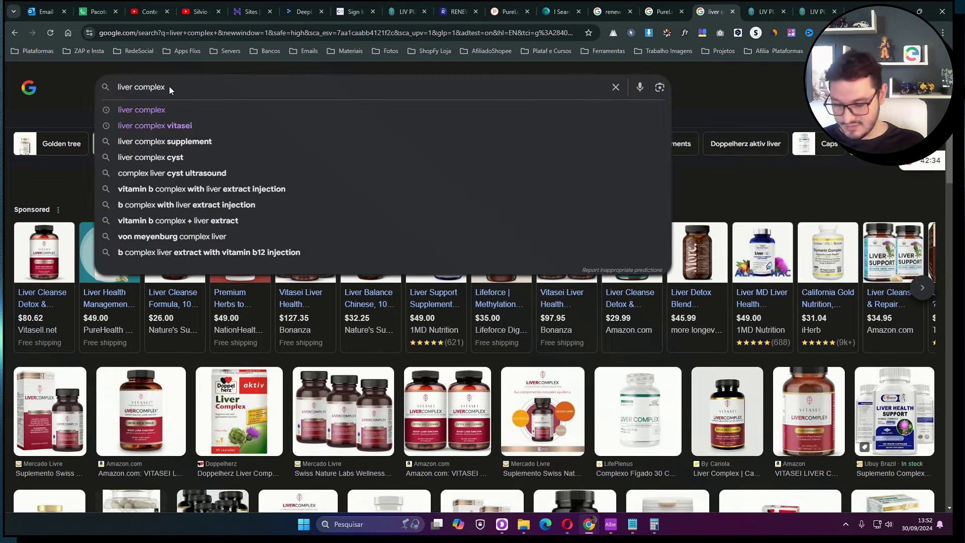
{"action": "type", "text": "Livpur"}
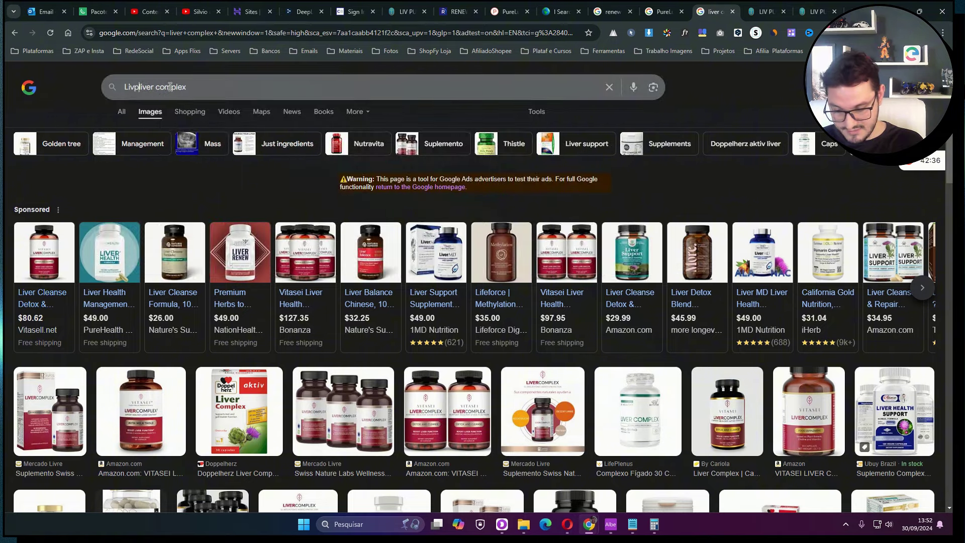
{"action": "type", "text": "e"}
{"action": "key", "text": "Return"}
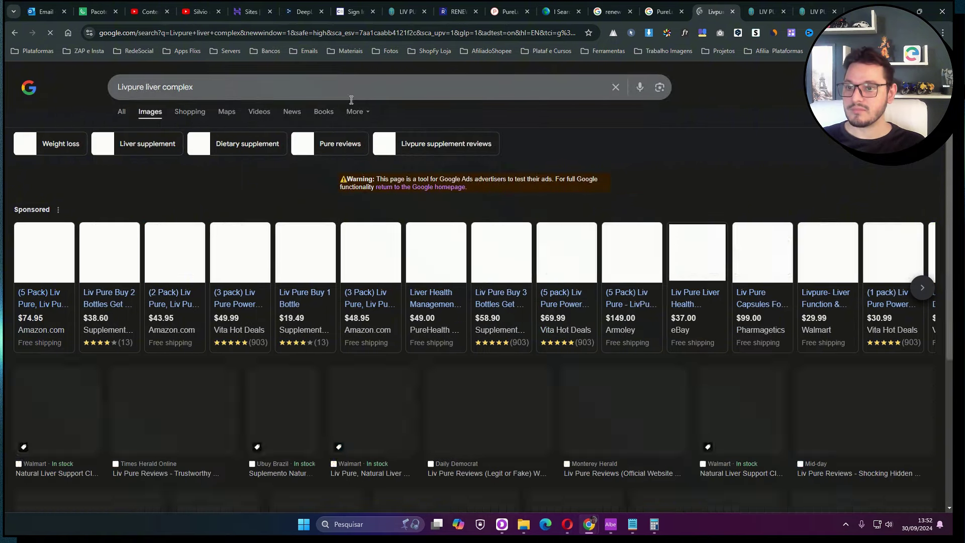
{"action": "scroll", "coordinate": [414, 230], "scroll_direction": "down", "scroll_amount": 15}
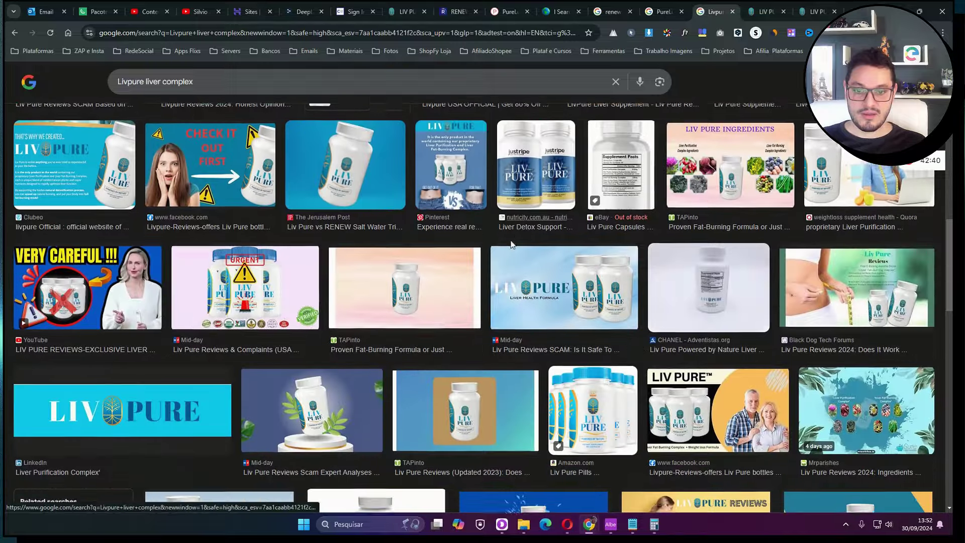
{"action": "scroll", "coordinate": [513, 249], "scroll_direction": "down", "scroll_amount": 2}
{"action": "scroll", "coordinate": [406, 258], "scroll_direction": "up", "scroll_amount": 15}
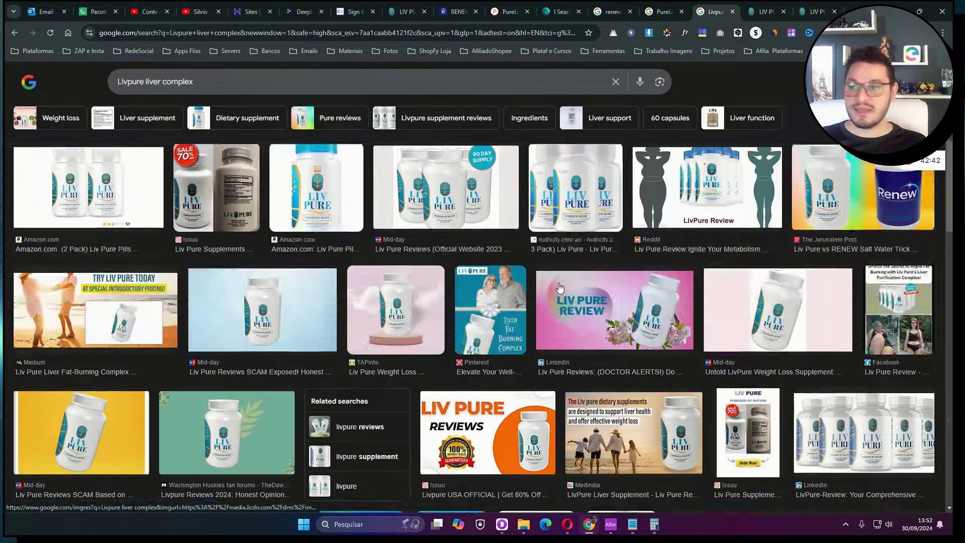
{"action": "scroll", "coordinate": [406, 258], "scroll_direction": "up", "scroll_amount": 3}
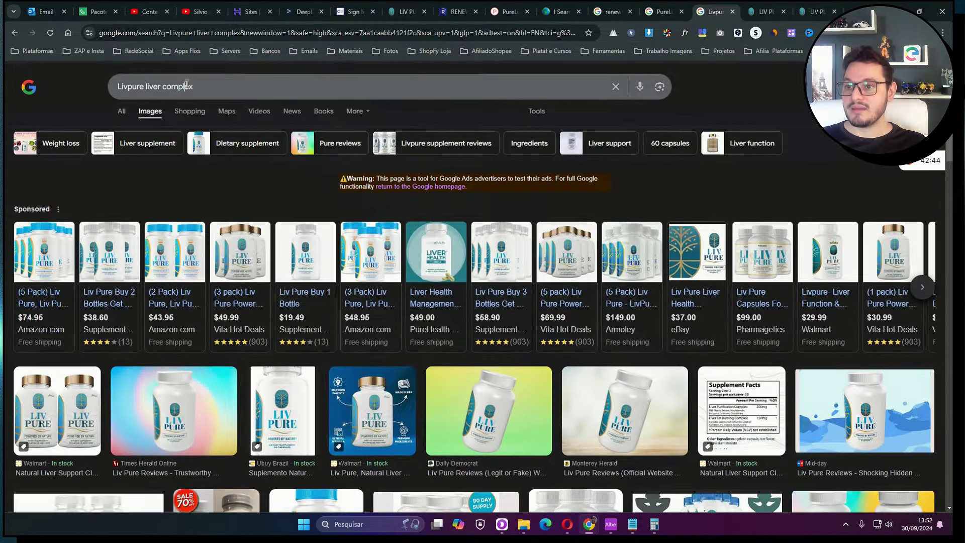
Compare the image search term with the "LivPure Liver Complex" entry in the Notepad keyword list
{"action": "triple_click", "coordinate": [188, 86]}
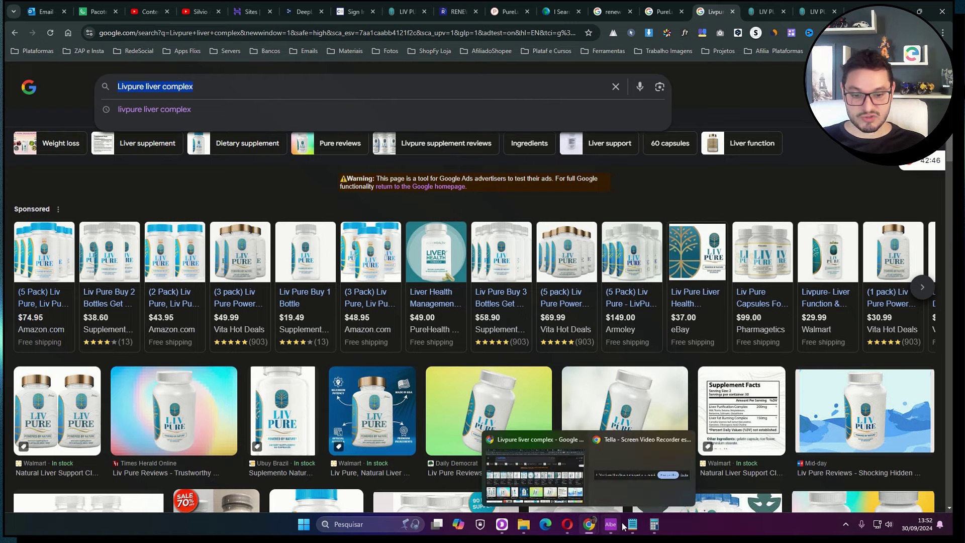
{"action": "left_click", "coordinate": [632, 525]}
{"action": "right_click", "coordinate": [484, 253]}
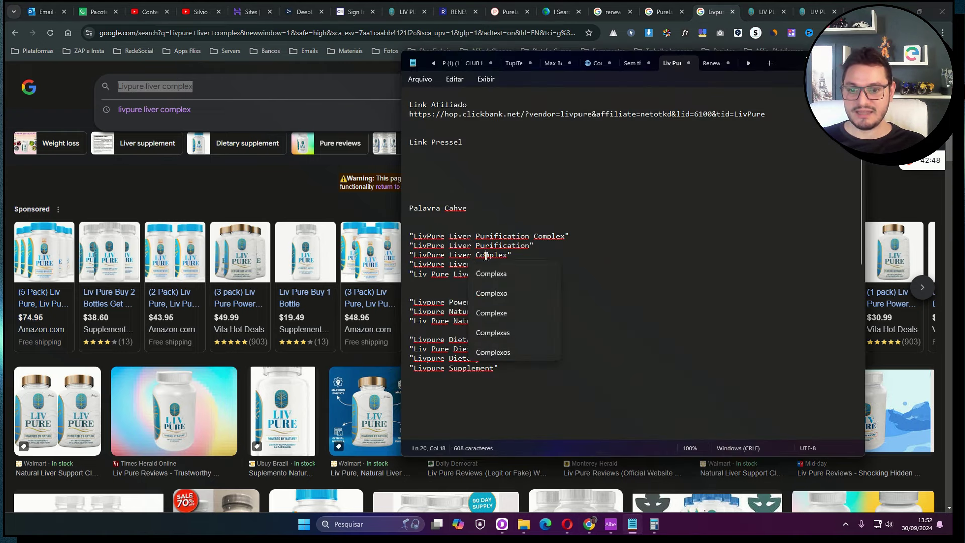
{"action": "triple_click", "coordinate": [467, 254]}
{"action": "left_click", "coordinate": [263, 87]}
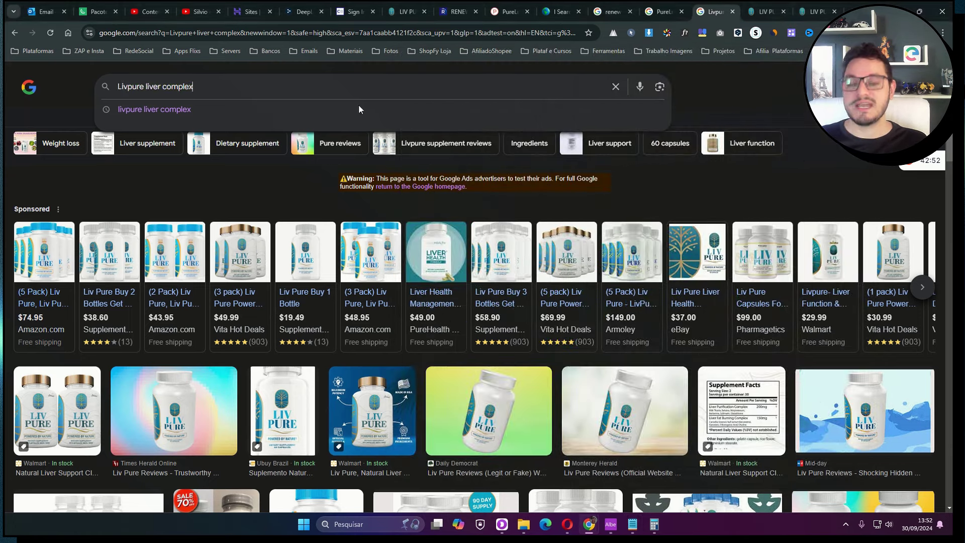
Switch back to Ubersuggest and start adding the first project from the dashboard
{"action": "left_click", "coordinate": [612, 524]}
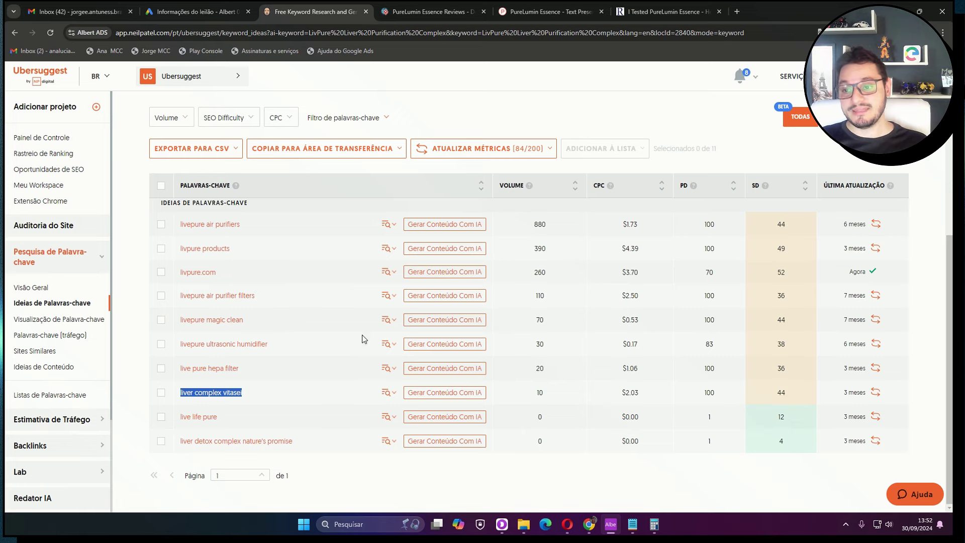
{"action": "scroll", "coordinate": [281, 297], "scroll_direction": "up", "scroll_amount": 4}
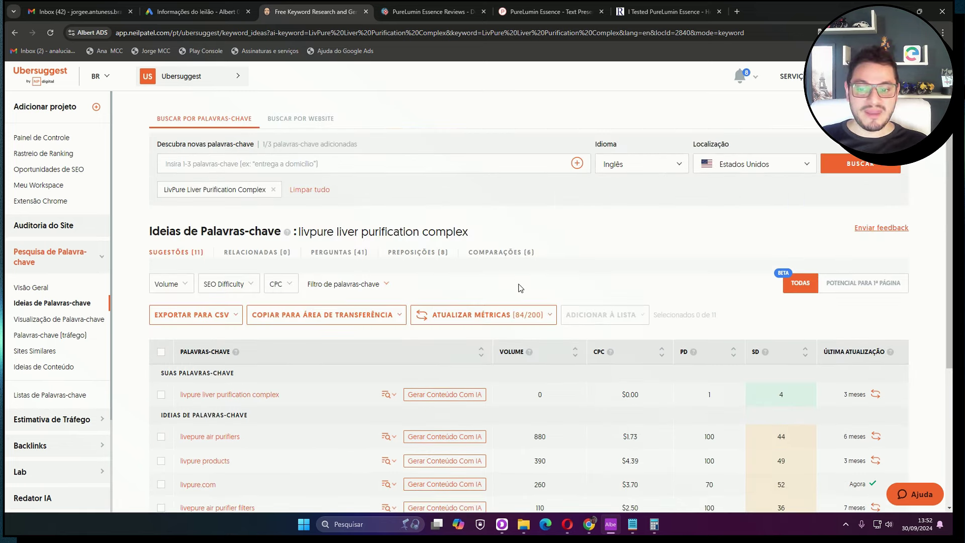
{"action": "scroll", "coordinate": [520, 287], "scroll_direction": "down", "scroll_amount": 3}
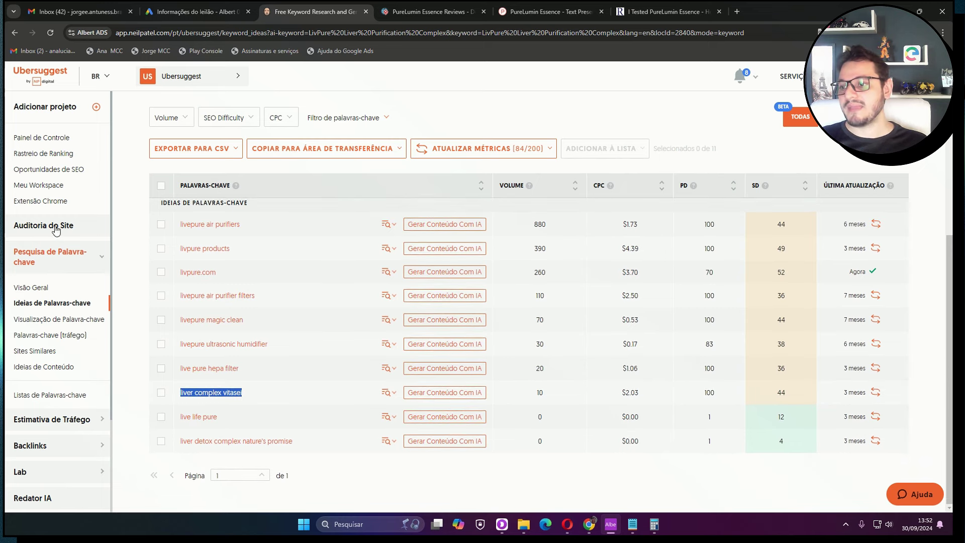
{"action": "left_click", "coordinate": [43, 138]}
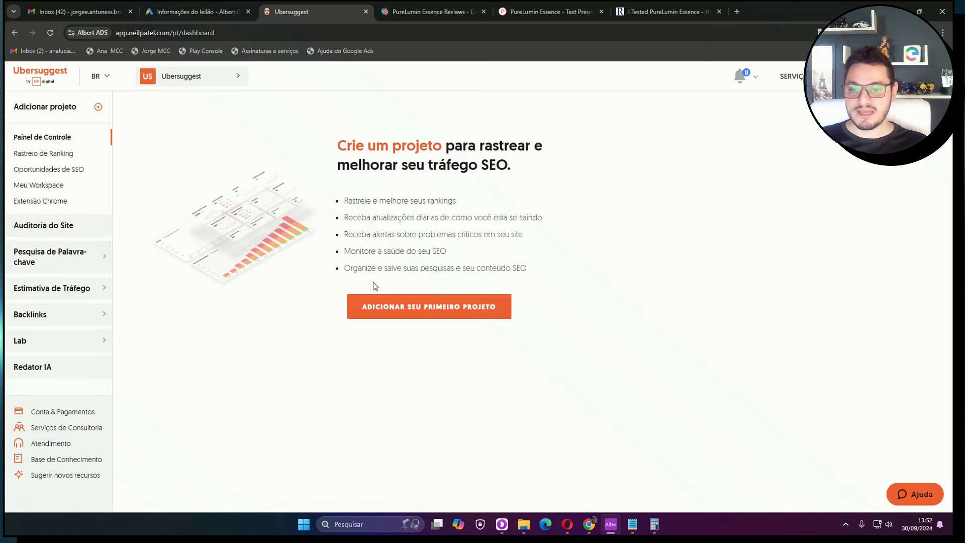
{"action": "left_click", "coordinate": [400, 305]}
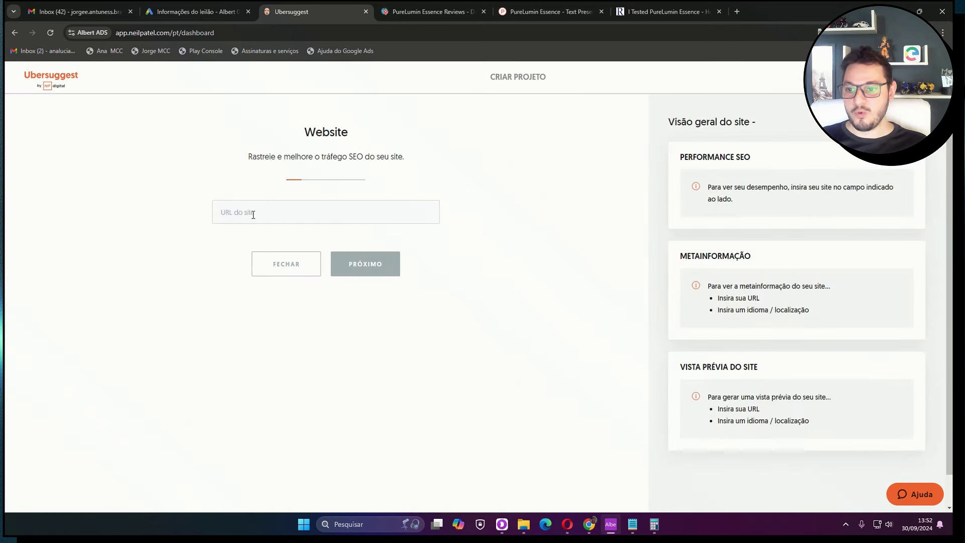
Copy the LivPure affiliate link from the Notepad notes and open it in a new browser tab
{"action": "left_click", "coordinate": [632, 524]}
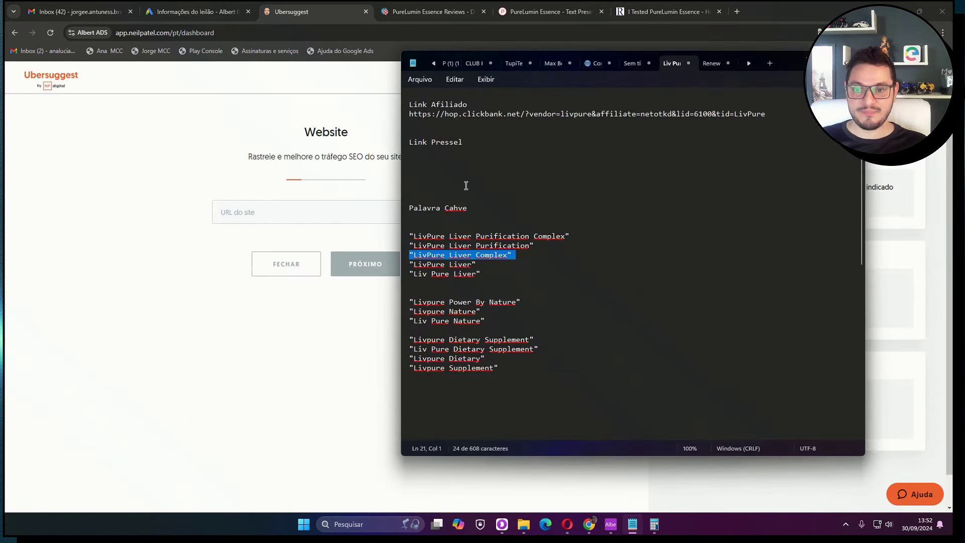
{"action": "left_click", "coordinate": [513, 114]}
{"action": "triple_click", "coordinate": [514, 114]}
{"action": "key", "text": "ctrl+c"}
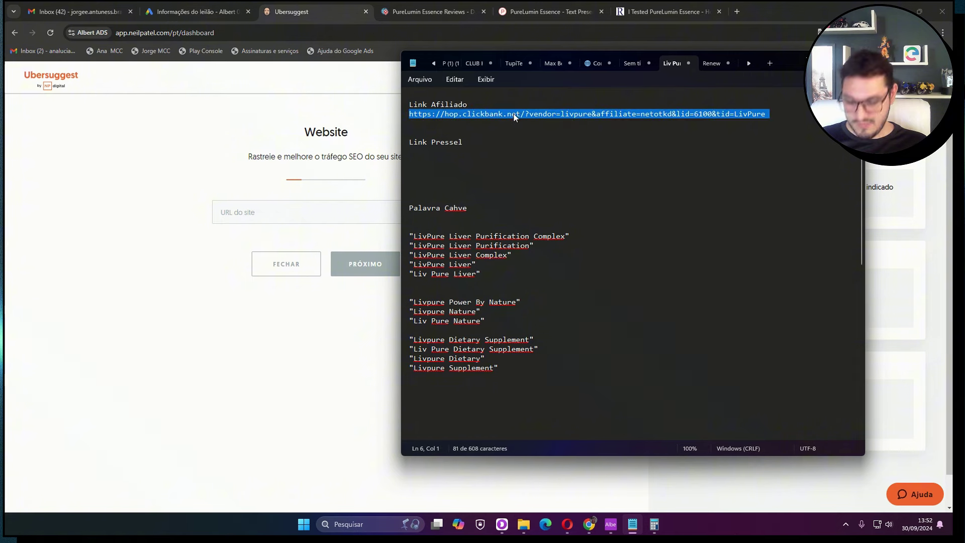
{"action": "left_click", "coordinate": [739, 13]}
{"action": "left_click", "coordinate": [739, 13]}
{"action": "key", "text": "ctrl+v"}
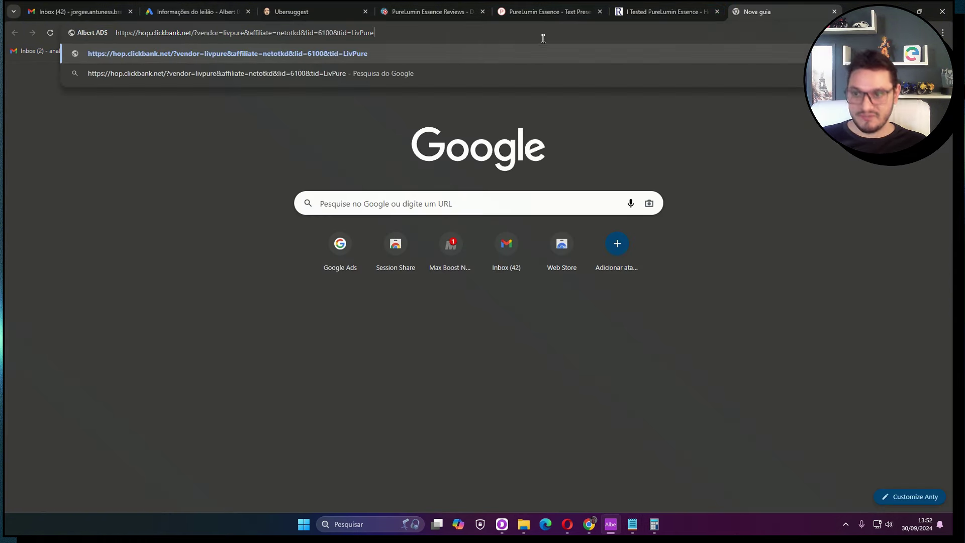
{"action": "key", "text": "Return"}
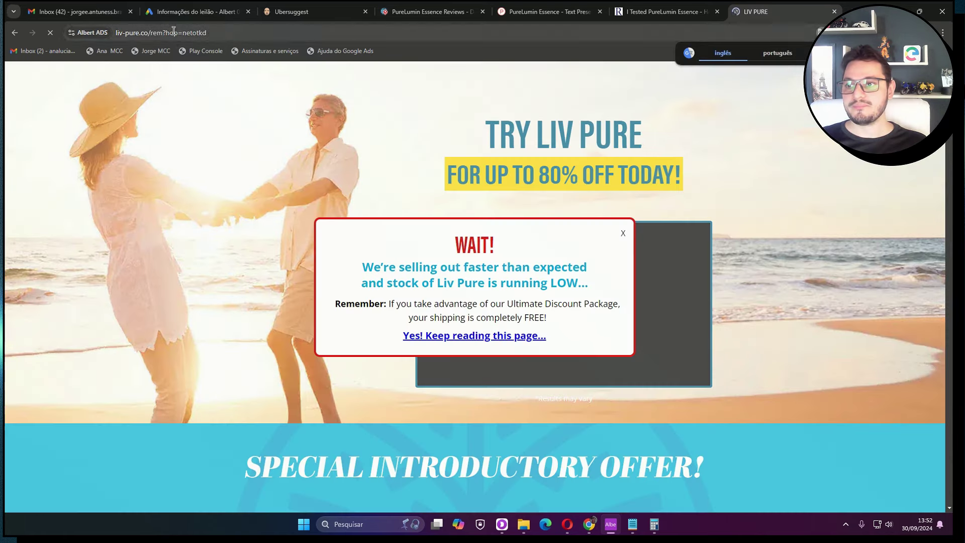
Trim the sales page address to its root domain liv-pure.co, load it and copy that address
{"action": "left_click", "coordinate": [173, 32]}
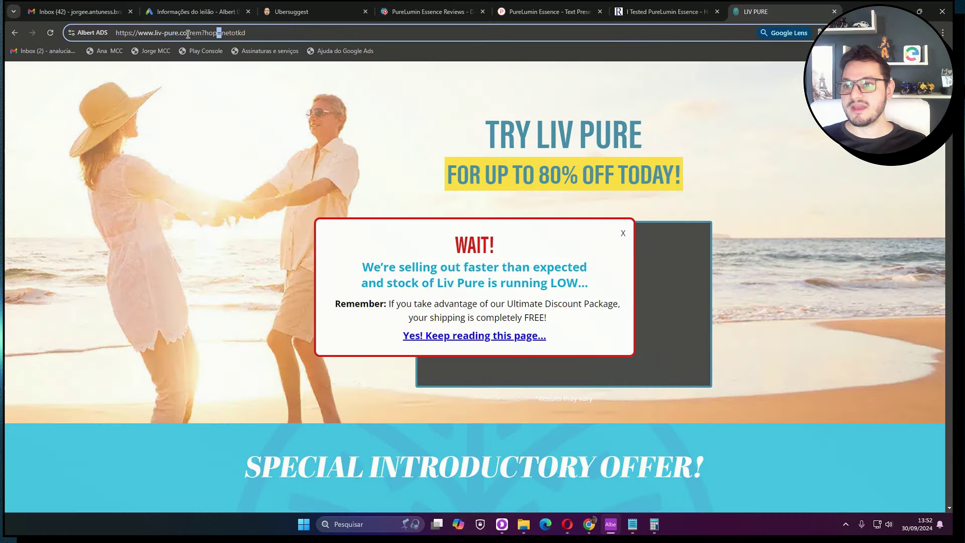
{"action": "left_click_drag", "start_coordinate": [190, 32], "coordinate": [257, 38]}
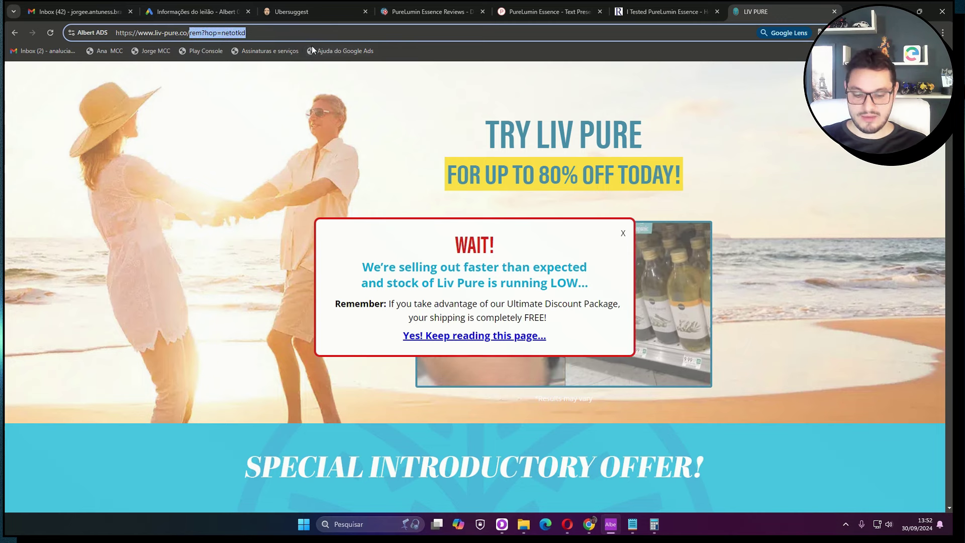
{"action": "key", "text": "BackSpace"}
{"action": "key", "text": "Return"}
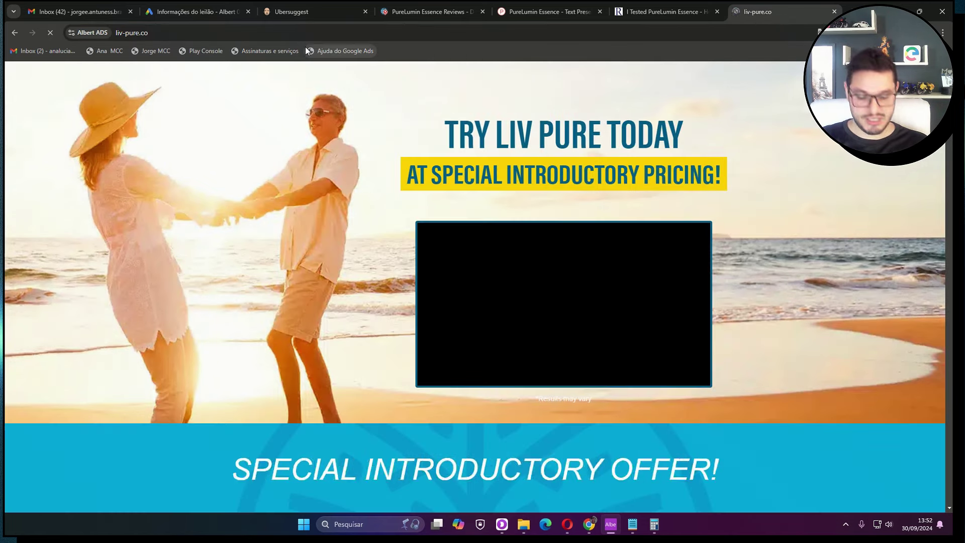
{"action": "left_click", "coordinate": [257, 31]}
{"action": "key", "text": "ctrl+c"}
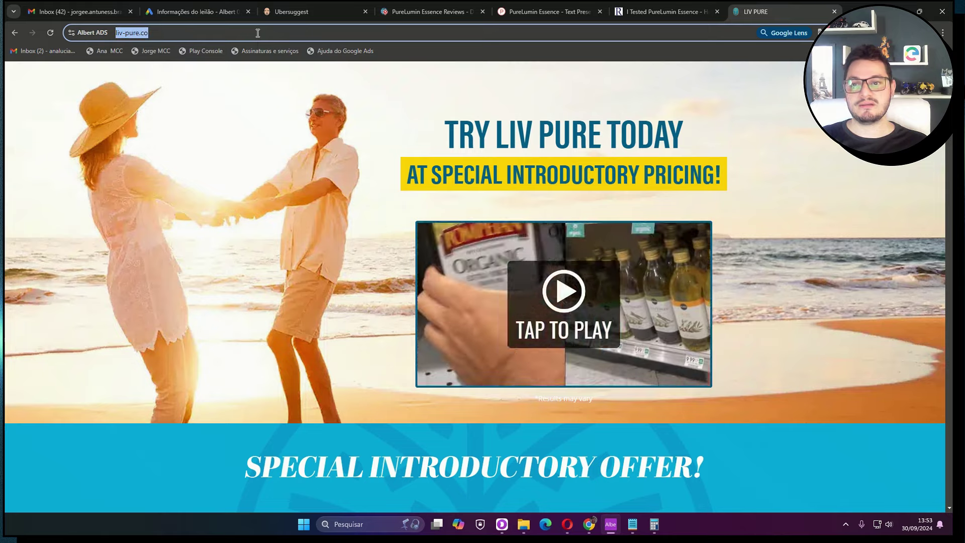
{"action": "scroll", "coordinate": [332, 284], "scroll_direction": "down", "scroll_amount": 15}
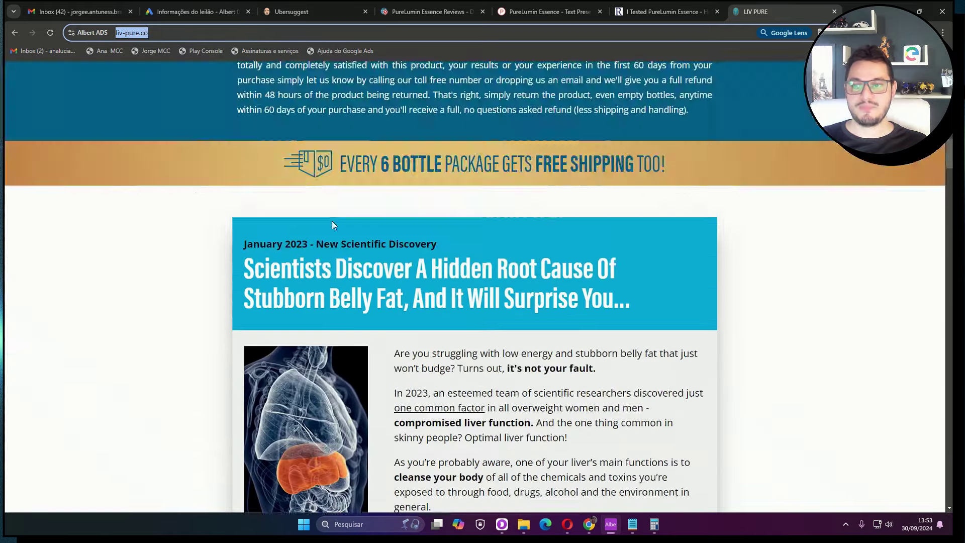
{"action": "scroll", "coordinate": [332, 221], "scroll_direction": "up", "scroll_amount": 8}
{"action": "left_click", "coordinate": [186, 36]}
{"action": "key", "text": "ctrl+a"}
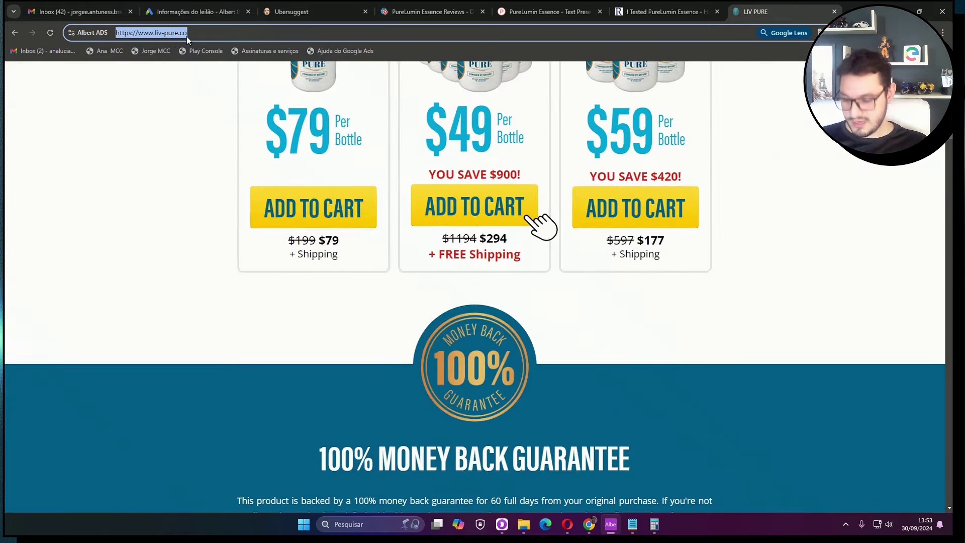
{"action": "key", "text": "BackSpace"}
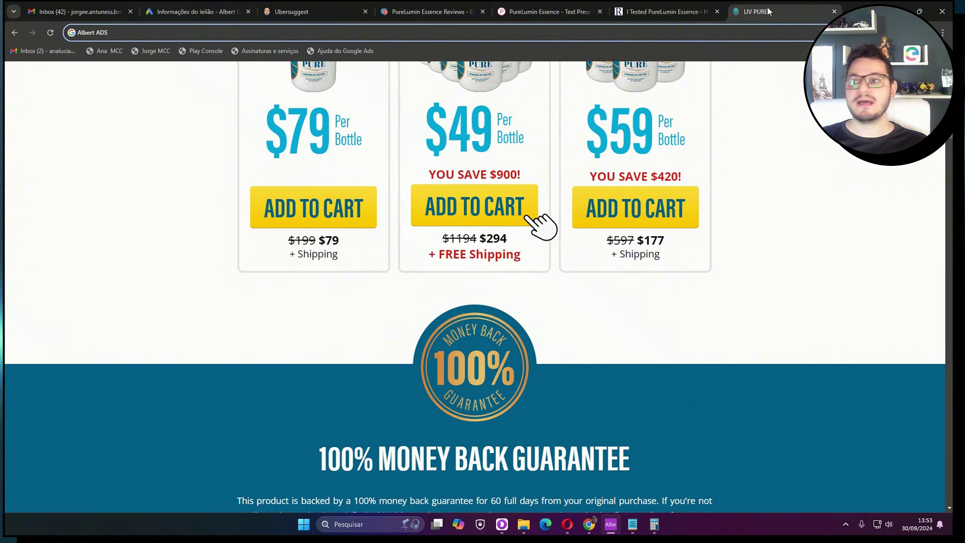
{"action": "left_click", "coordinate": [341, 11]}
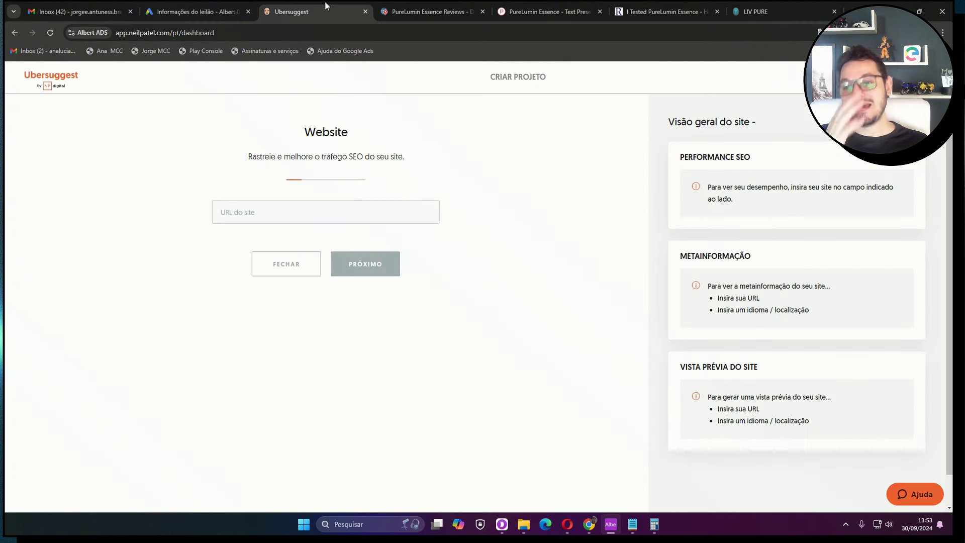
{"action": "left_click", "coordinate": [284, 213]}
{"action": "key", "text": "ctrl+v"}
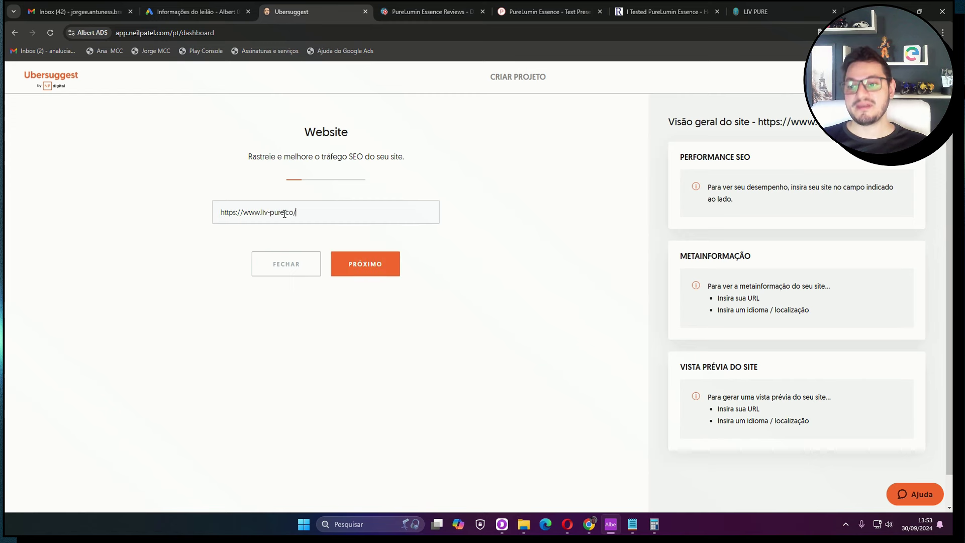
{"action": "left_click", "coordinate": [367, 271]}
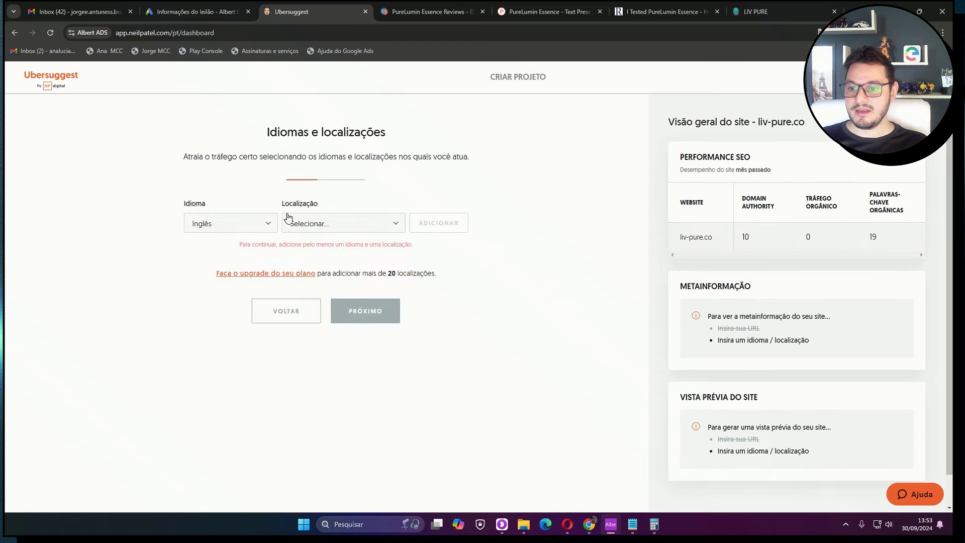
Add English with the United States as the project's language and location, and continue to keyword tracking
{"action": "left_click", "coordinate": [365, 228]}
{"action": "left_click", "coordinate": [348, 267]}
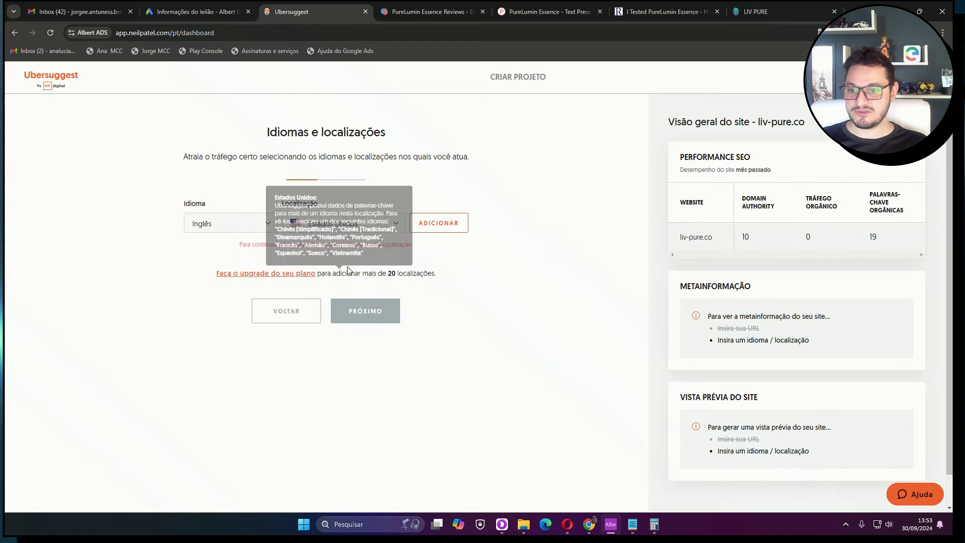
{"action": "left_click", "coordinate": [439, 224]}
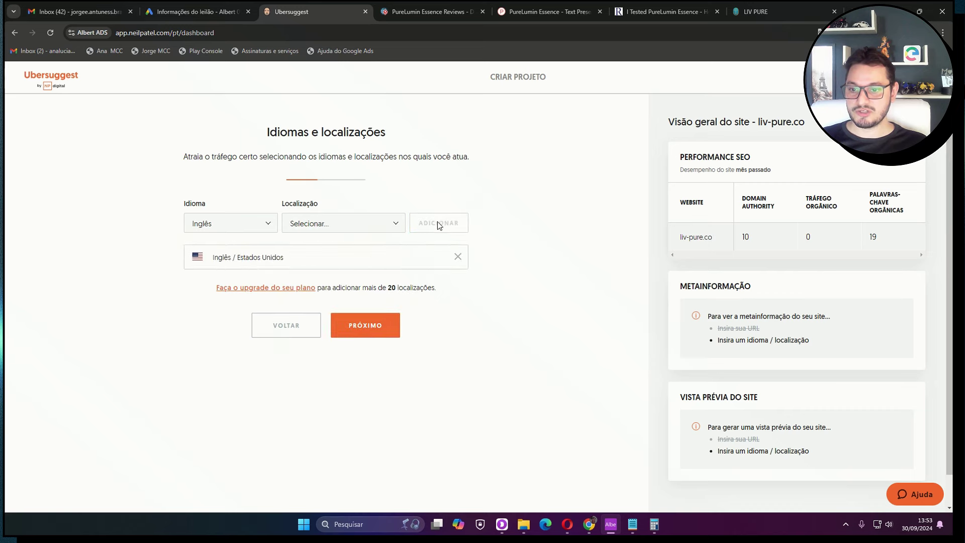
{"action": "left_click", "coordinate": [381, 331]}
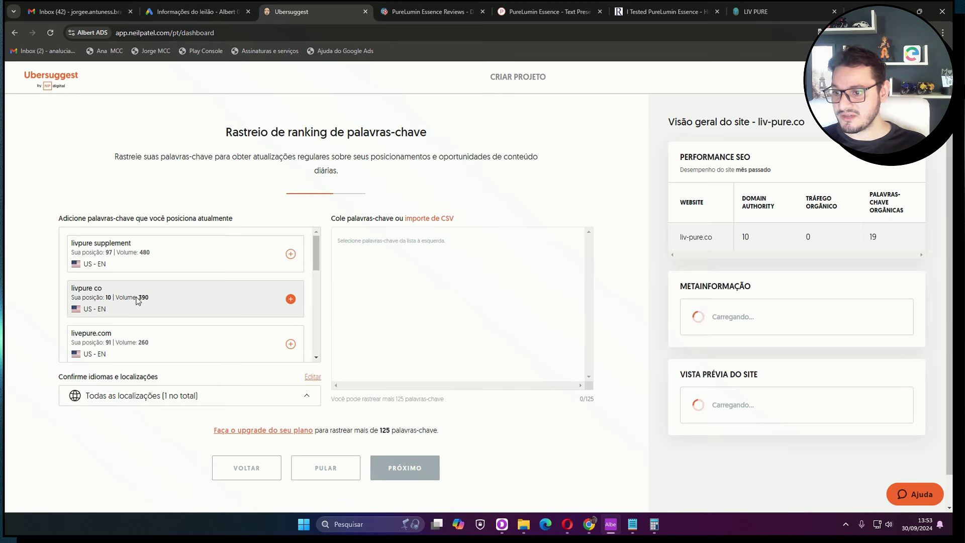
Review the suggested ranking keywords with their positions and volumes, and the SEO overview for liv-pure.co
{"action": "scroll", "coordinate": [252, 315], "scroll_direction": "down", "scroll_amount": 2}
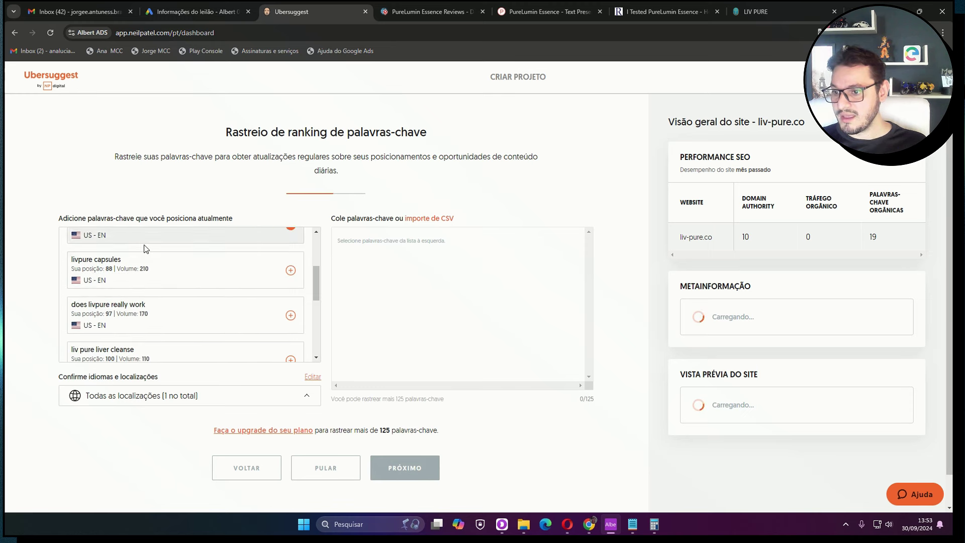
{"action": "scroll", "coordinate": [166, 319], "scroll_direction": "down", "scroll_amount": 1}
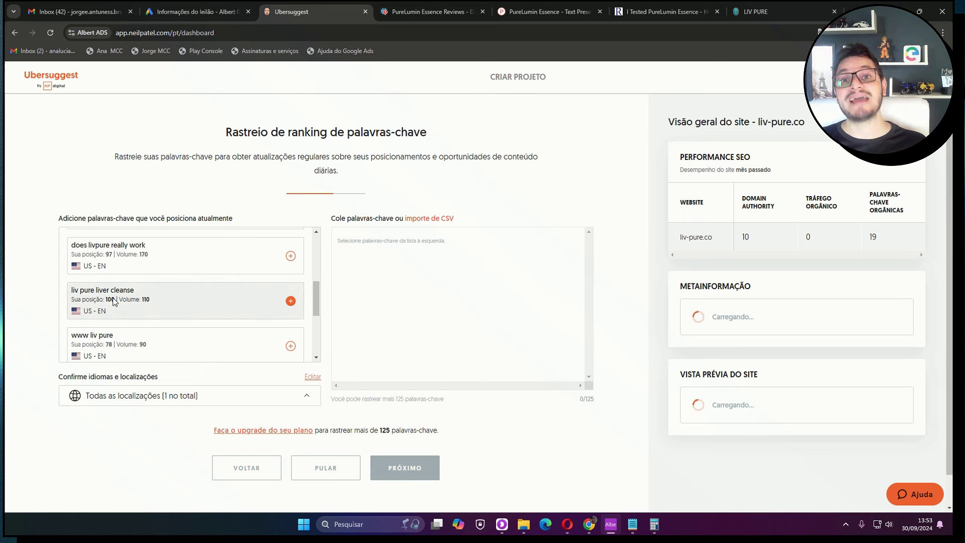
{"action": "scroll", "coordinate": [145, 316], "scroll_direction": "down", "scroll_amount": 1}
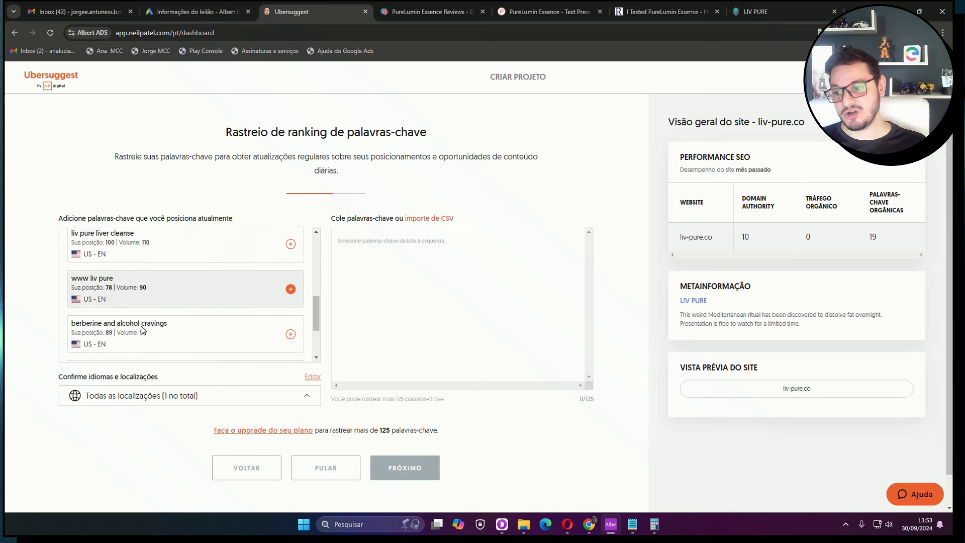
{"action": "scroll", "coordinate": [135, 291], "scroll_direction": "down", "scroll_amount": 1}
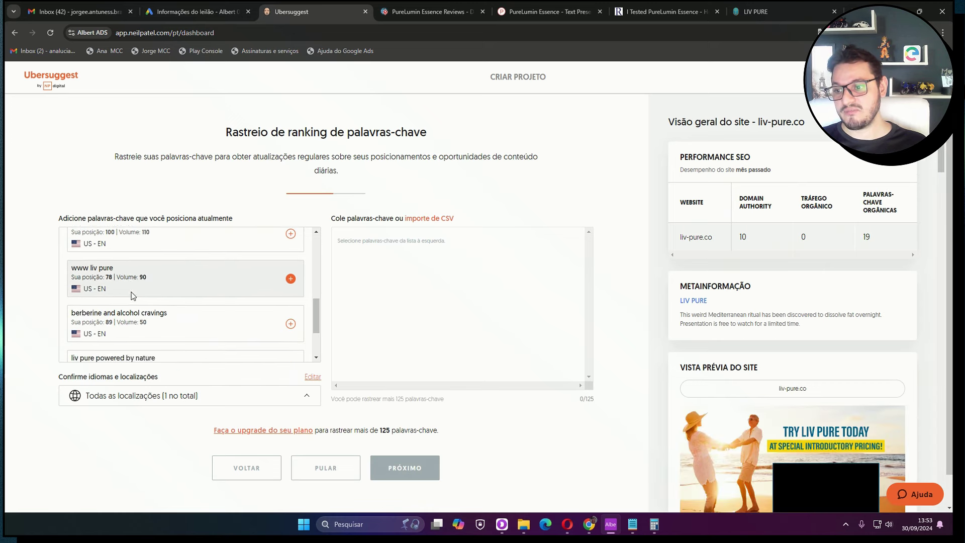
{"action": "scroll", "coordinate": [162, 280], "scroll_direction": "down", "scroll_amount": 2}
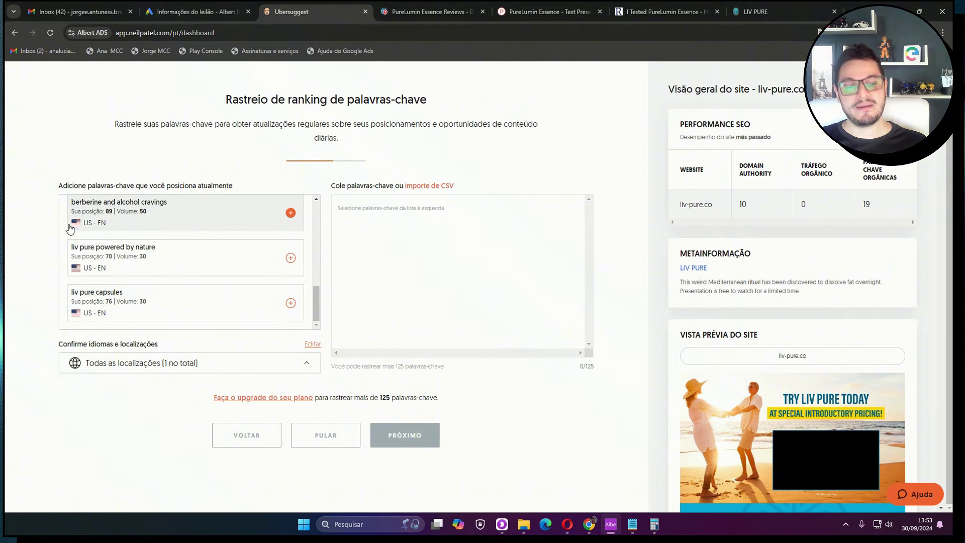
{"action": "scroll", "coordinate": [859, 271], "scroll_direction": "down", "scroll_amount": 5}
{"action": "scroll", "coordinate": [854, 296], "scroll_direction": "up", "scroll_amount": 5}
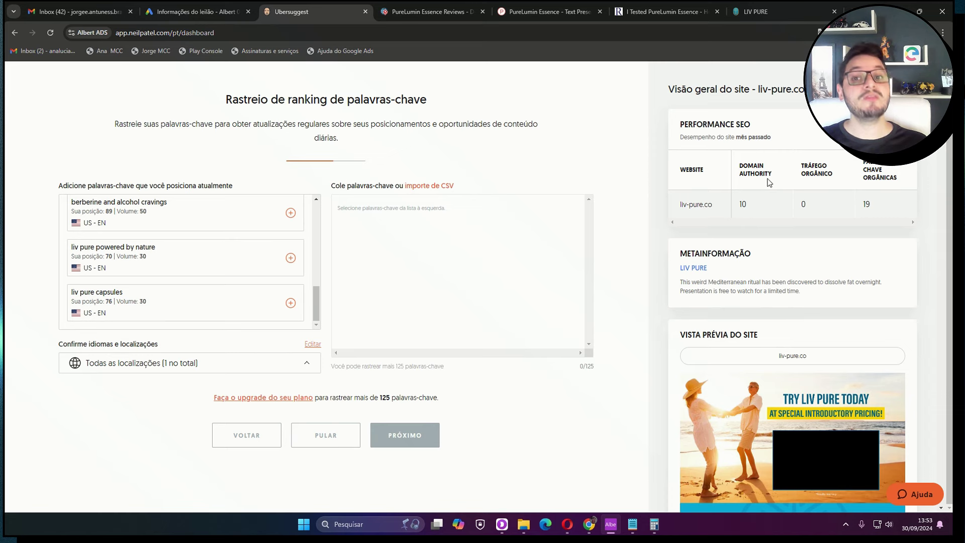
{"action": "scroll", "coordinate": [207, 277], "scroll_direction": "up", "scroll_amount": 10}
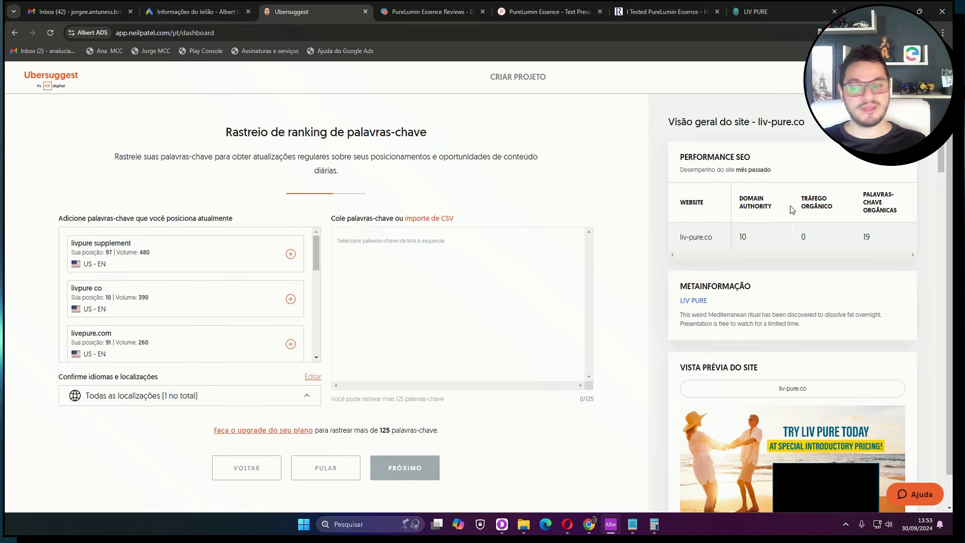
{"action": "scroll", "coordinate": [281, 352], "scroll_direction": "down", "scroll_amount": 3}
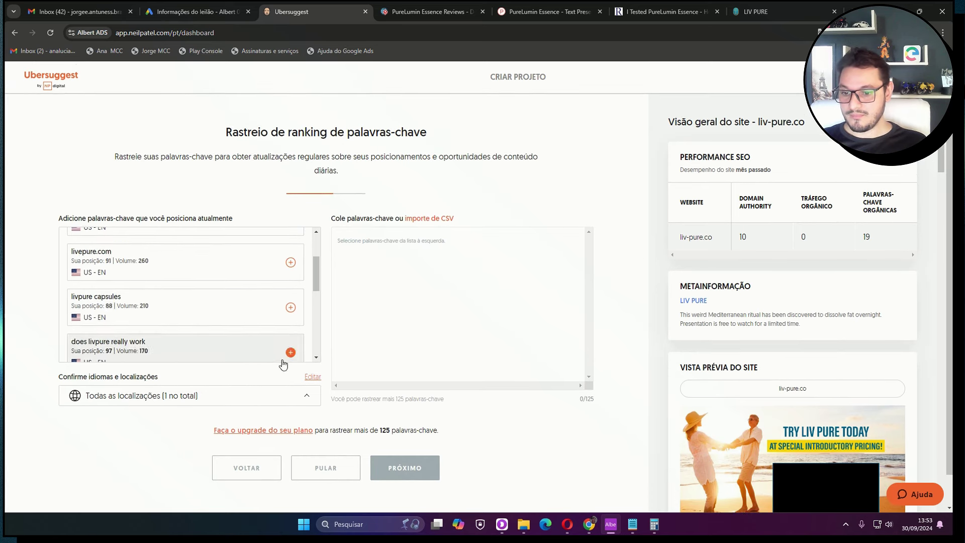
Switch to the Notepad notes and copy all the quoted LivPure keywords, from the Liver group through "Livpure Supplement"
{"action": "left_click", "coordinate": [632, 524]}
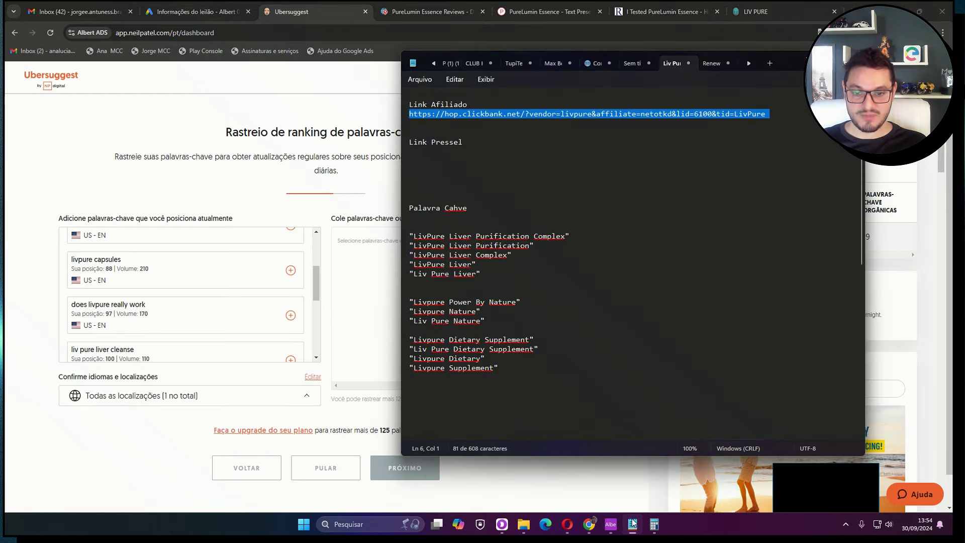
{"action": "left_click_drag", "start_coordinate": [503, 369], "coordinate": [408, 235]}
{"action": "key", "text": "ctrl+c"}
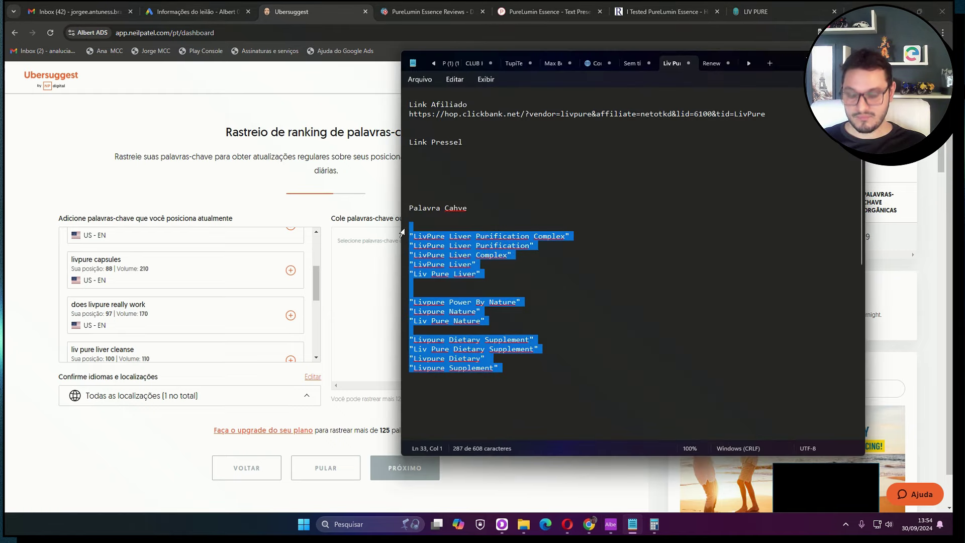
Try adding the copied quoted keywords to the project's tracking list, and remove every one of them again
{"action": "left_click", "coordinate": [355, 300]}
{"action": "type", "text": "livpure liver purification complex livpure liver purification livpure liver complex livpure liver liv pure liver livpure power by nature livpure nature liv pure nature livpure dietary supplement liv pure dietary supplement livpure dietary livpure supplement"}
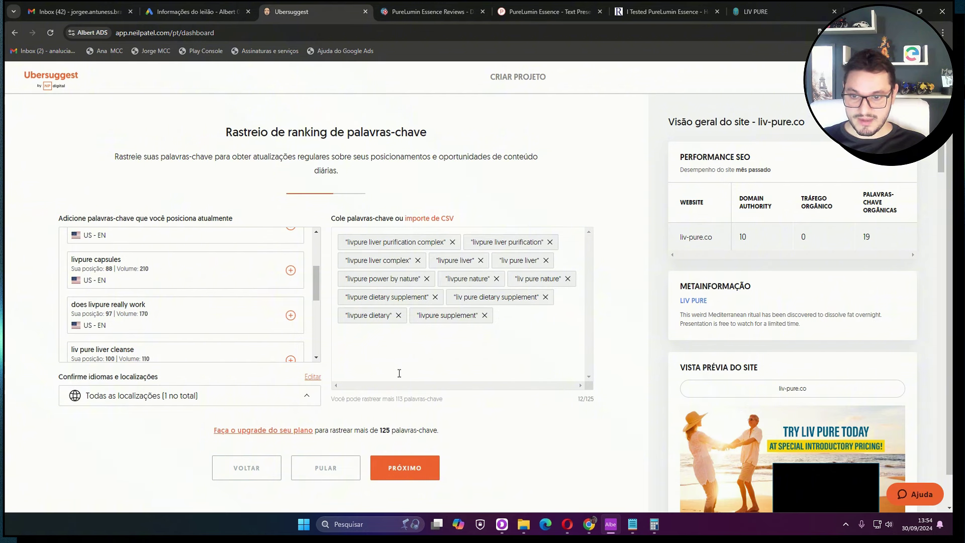
{"action": "left_click", "coordinate": [452, 242]}
{"action": "left_click", "coordinate": [418, 242]}
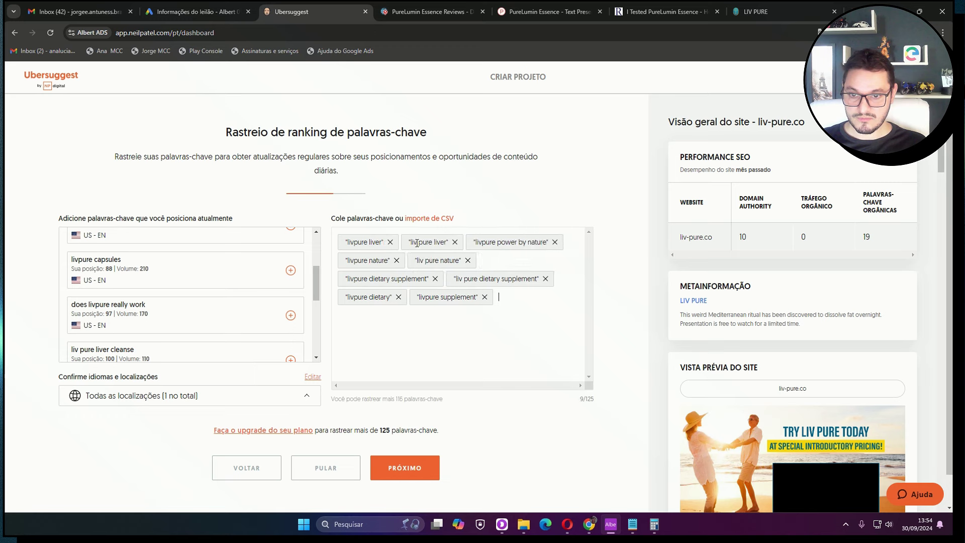
{"action": "left_click", "coordinate": [455, 241]}
{"action": "left_click", "coordinate": [391, 243]}
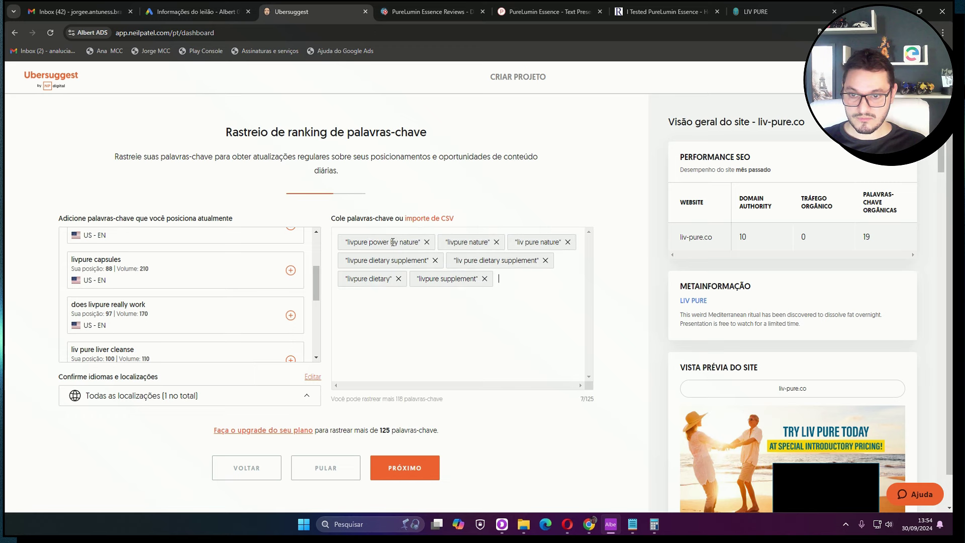
{"action": "left_click", "coordinate": [429, 242]}
{"action": "left_click", "coordinate": [397, 243]}
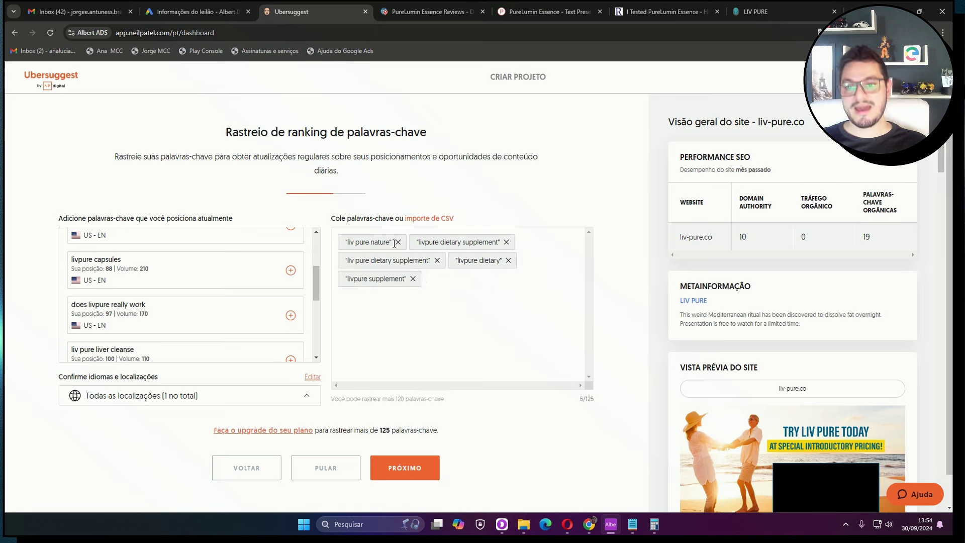
{"action": "left_click", "coordinate": [398, 242]}
{"action": "left_click", "coordinate": [433, 242]}
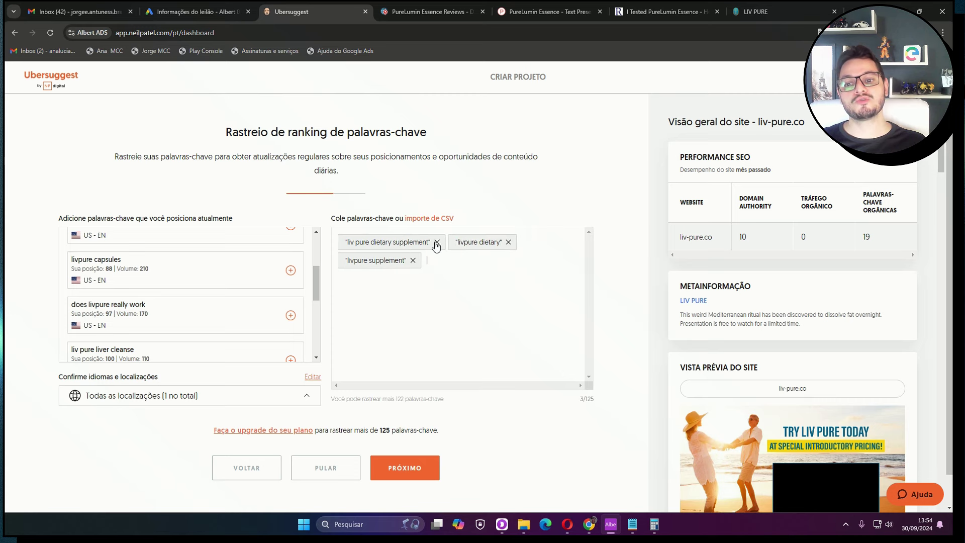
{"action": "left_click", "coordinate": [436, 243]}
{"action": "left_click", "coordinate": [398, 243]}
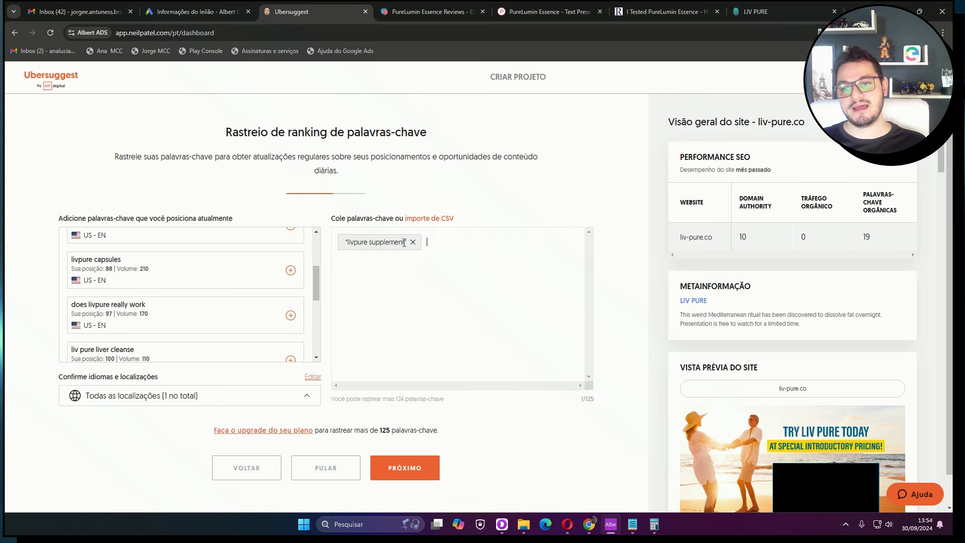
{"action": "left_click", "coordinate": [413, 243]}
Duplicate the LivPure keyword list in Notepad by pasting the copied keywords below the original list
{"action": "left_click", "coordinate": [632, 523]}
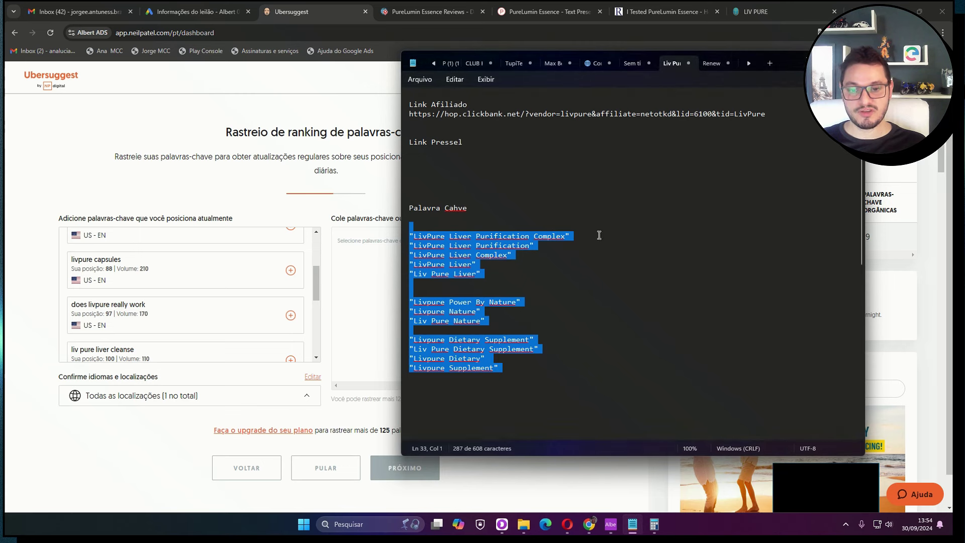
{"action": "left_click", "coordinate": [533, 376]}
{"action": "key", "text": "Return"}
{"action": "key", "text": "ctrl+v"}
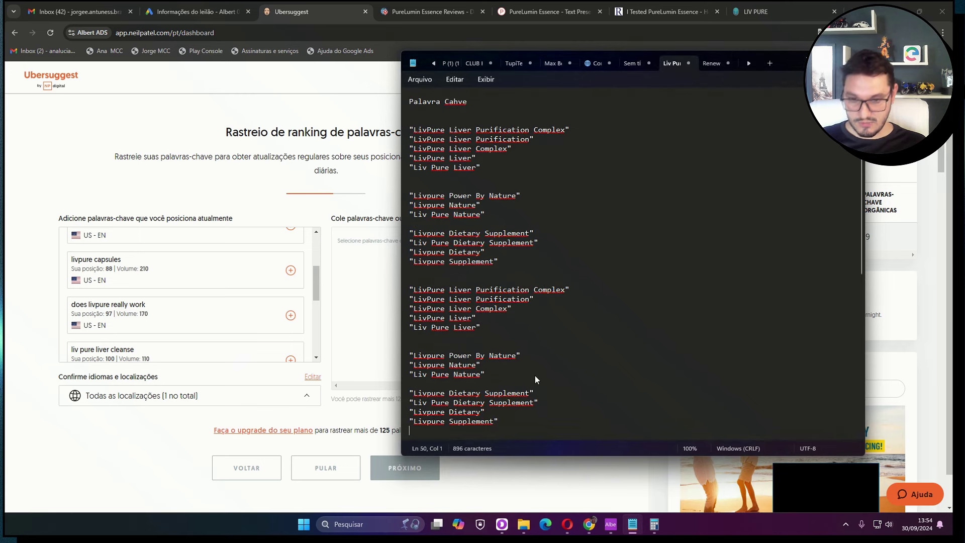
Remove the closing quotation marks from the five Liver keywords in the duplicated list
{"action": "left_click", "coordinate": [593, 293]}
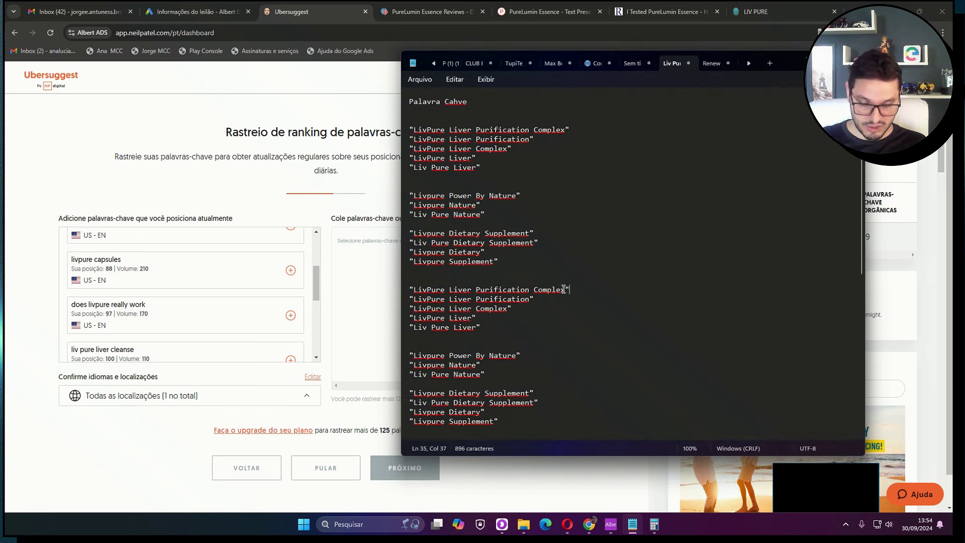
{"action": "left_click", "coordinate": [517, 308]}
{"action": "key", "text": "BackSpace"}
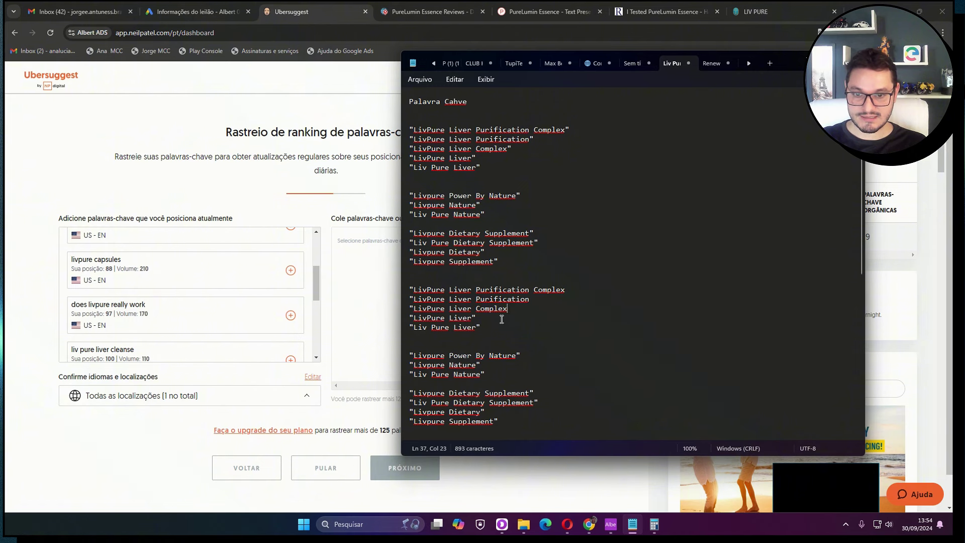
{"action": "left_click", "coordinate": [502, 317]}
{"action": "key", "text": "BackSpace"}
{"action": "left_click", "coordinate": [501, 327]}
{"action": "key", "text": "BackSpace"}
Remove the closing quotation marks from the three Nature keywords and the three Supplement keywords in the duplicated list
{"action": "key", "text": "BackSpace"}
{"action": "left_click", "coordinate": [527, 356]}
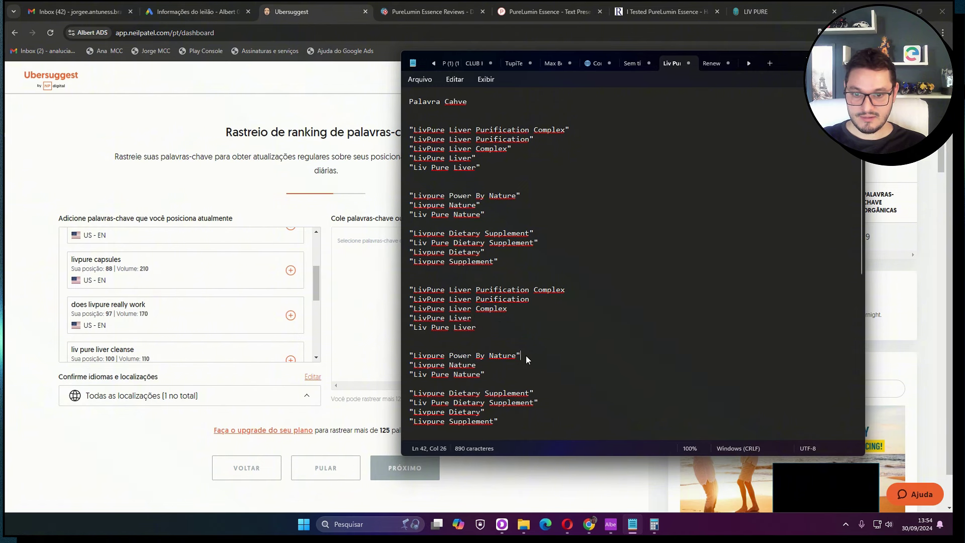
{"action": "left_click", "coordinate": [500, 371]}
{"action": "key", "text": "BackSpace"}
{"action": "left_click", "coordinate": [540, 392]}
{"action": "key", "text": "BackSpace"}
{"action": "left_click", "coordinate": [538, 402]}
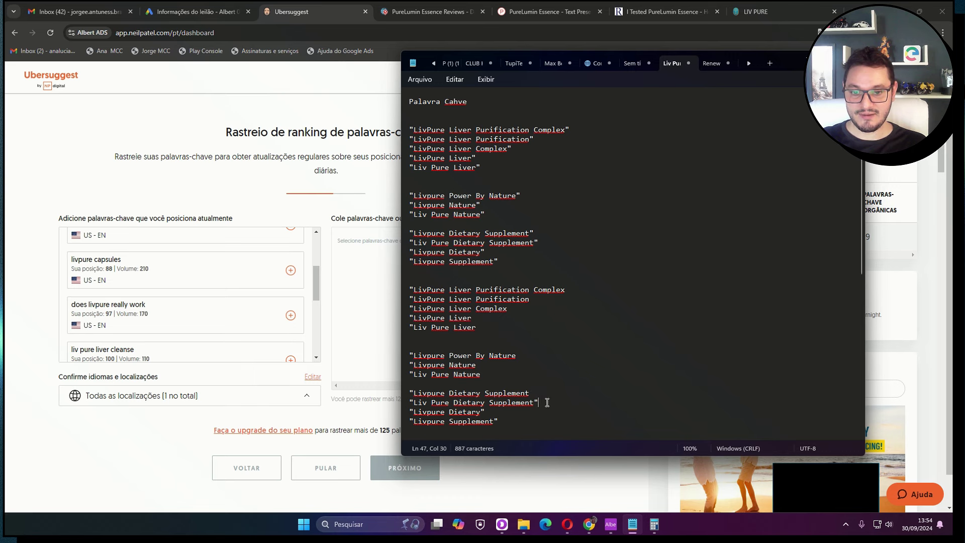
{"action": "key", "text": "BackSpace"}
{"action": "left_click", "coordinate": [503, 414]}
{"action": "key", "text": "BackSpace"}
Remove the opening quotation marks from the four Dietary and Supplement keywords in the duplicated list
{"action": "left_click", "coordinate": [413, 421]}
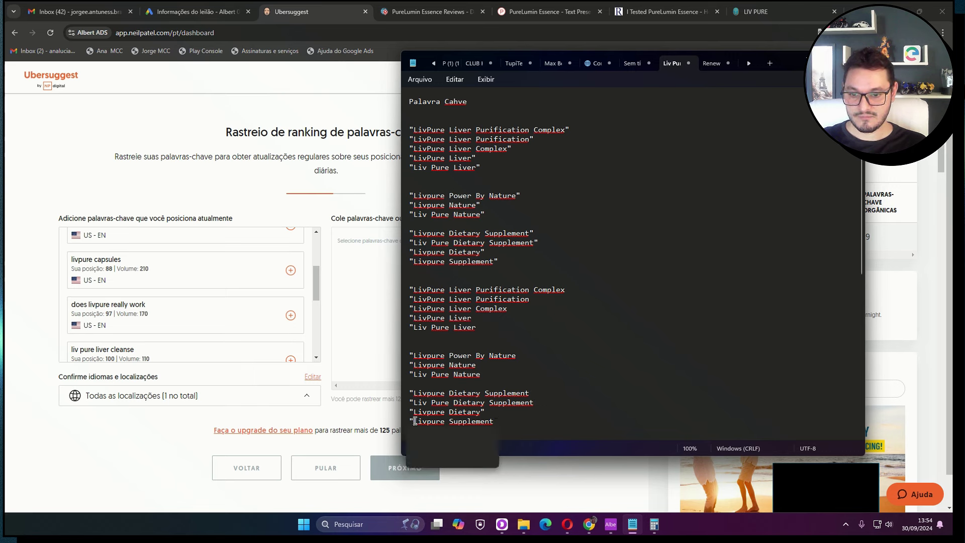
{"action": "key", "text": "BackSpace"}
{"action": "left_click", "coordinate": [414, 411]}
{"action": "key", "text": "BackSpace"}
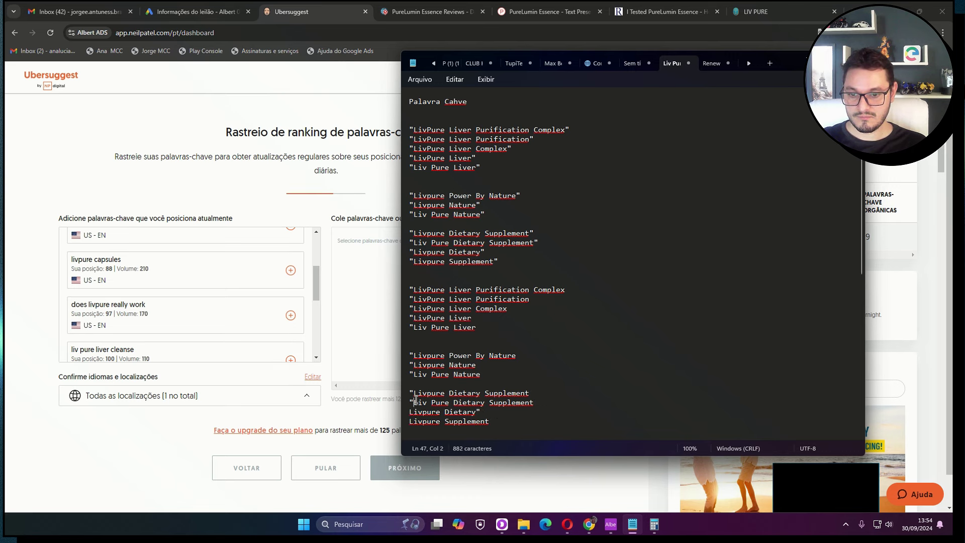
{"action": "key", "text": "BackSpace"}
{"action": "left_click", "coordinate": [415, 393]}
{"action": "key", "text": "BackSpace"}
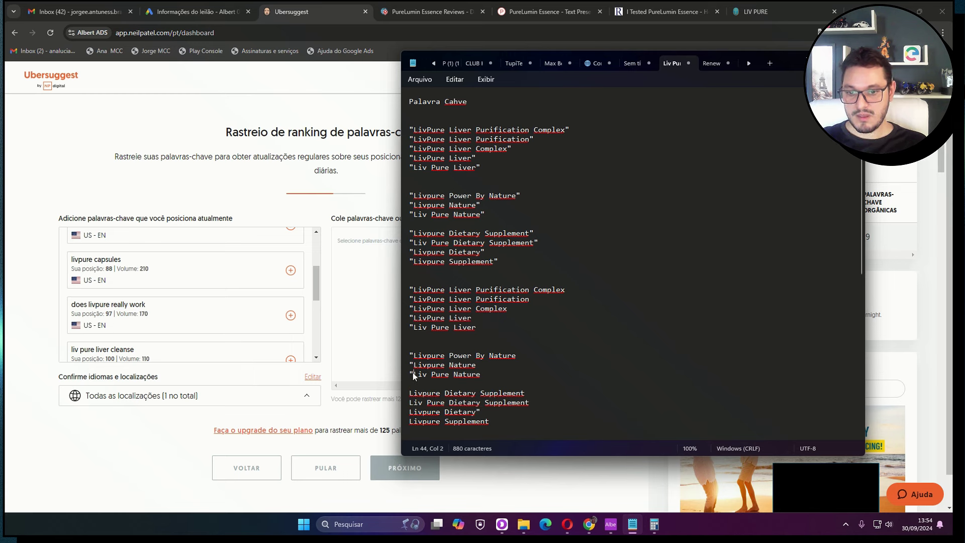
Remove the opening quotation marks from the three Nature keywords in the duplicated list
{"action": "key", "text": "BackSpace"}
{"action": "left_click", "coordinate": [415, 365]}
{"action": "key", "text": "BackSpace"}
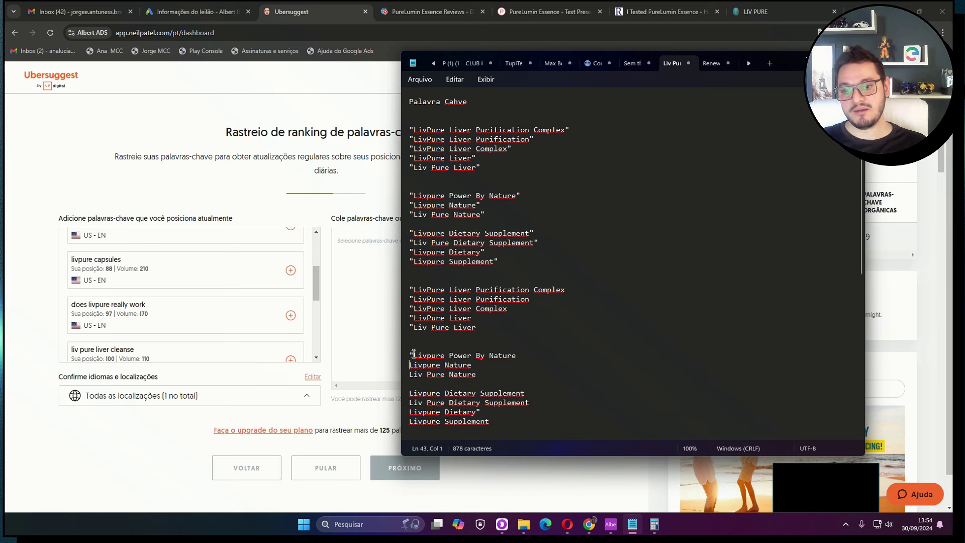
{"action": "left_click", "coordinate": [414, 355]}
{"action": "key", "text": "BackSpace"}
{"action": "scroll", "coordinate": [509, 405], "scroll_direction": "down", "scroll_amount": 4}
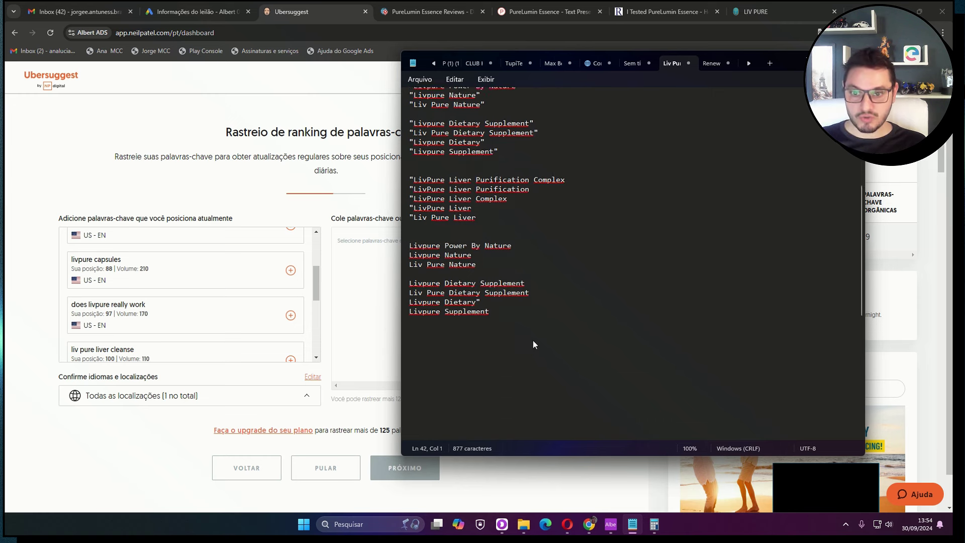
Remove the opening quotation marks from the five Liver keywords in the duplicated list
{"action": "scroll", "coordinate": [534, 345], "scroll_direction": "up", "scroll_amount": 1}
{"action": "key", "text": "BackSpace"}
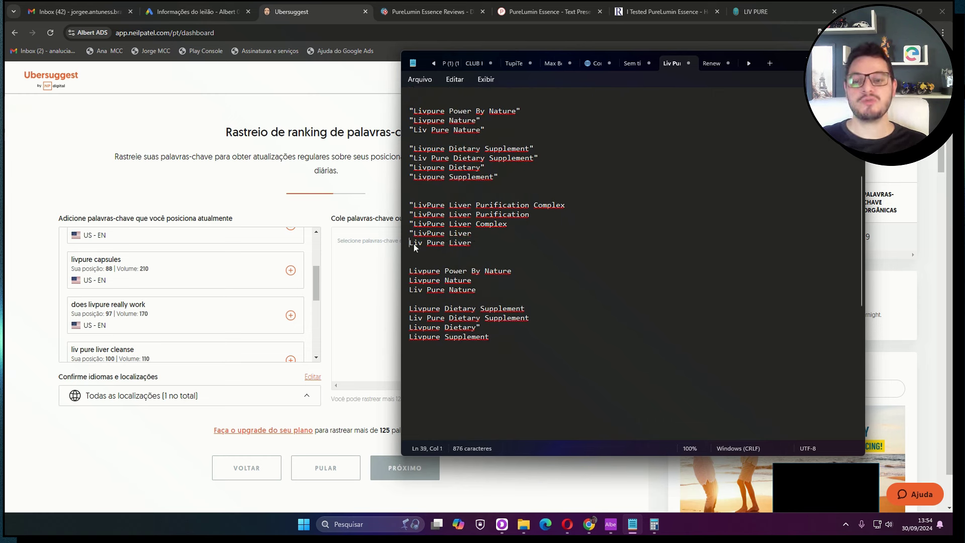
{"action": "key", "text": "BackSpace"}
{"action": "left_click", "coordinate": [413, 223]}
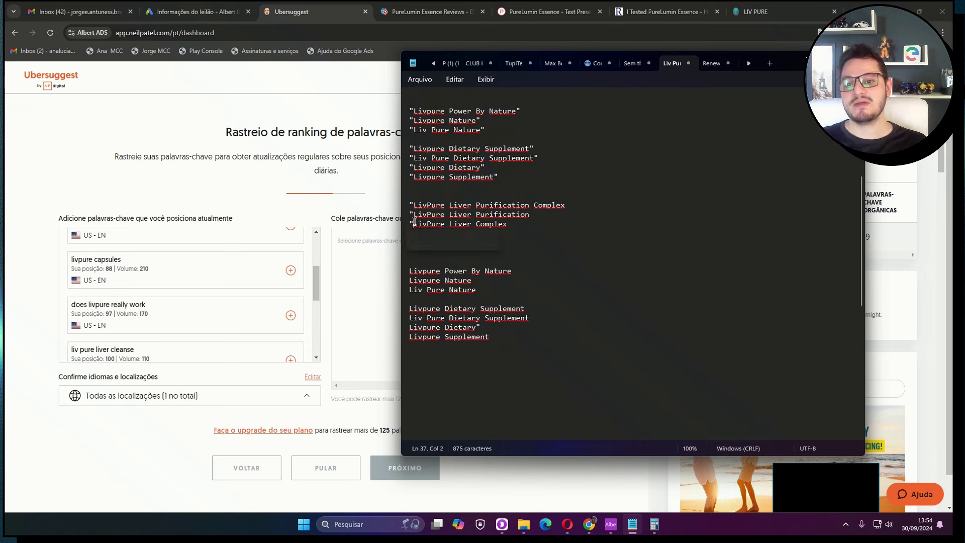
{"action": "key", "text": "BackSpace"}
{"action": "left_click", "coordinate": [413, 214]}
{"action": "key", "text": "BackSpace"}
{"action": "left_click", "coordinate": [414, 205]}
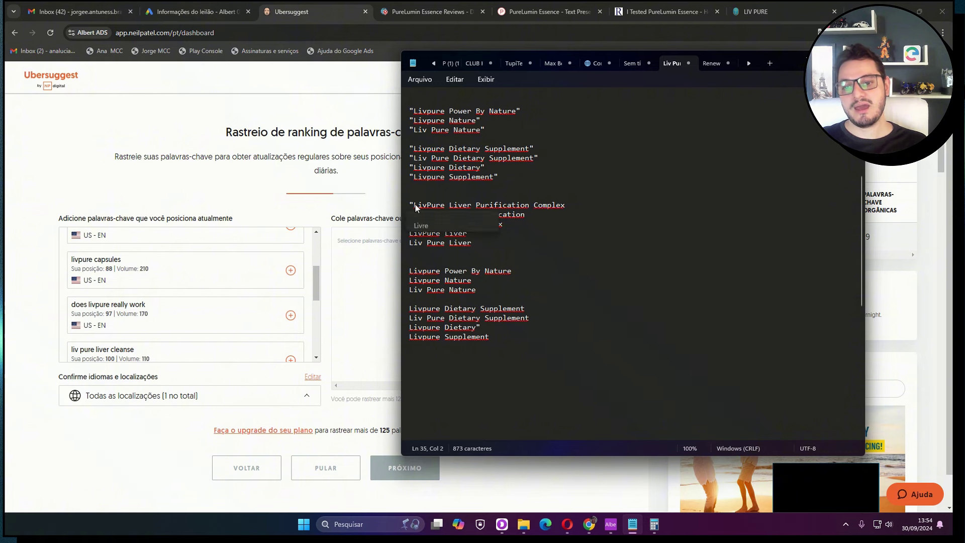
{"action": "key", "text": "BackSpace"}
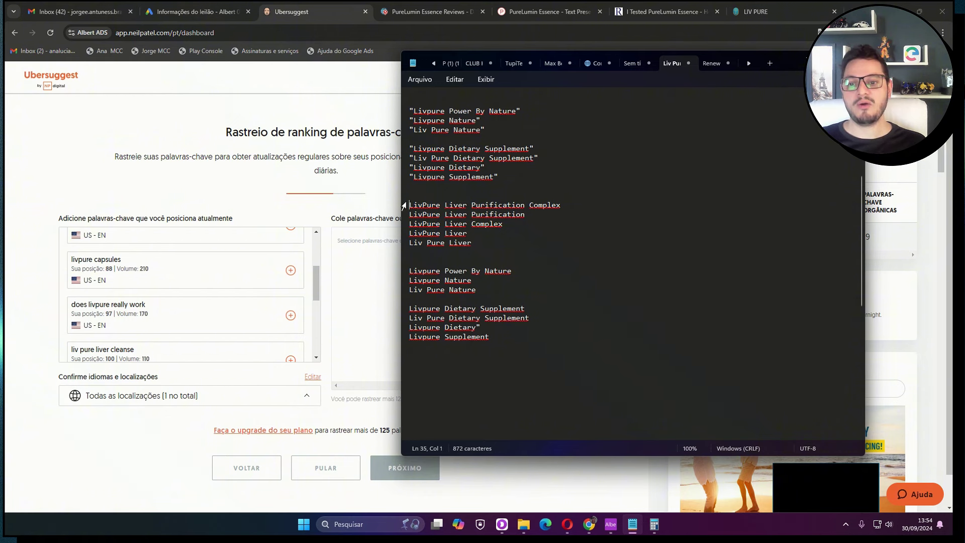
Copy the unquoted Liver, Nature and Supplement keyword list from Notepad into Ubersuggest's keyword tracking box
{"action": "left_click_drag", "start_coordinate": [406, 207], "coordinate": [626, 345]}
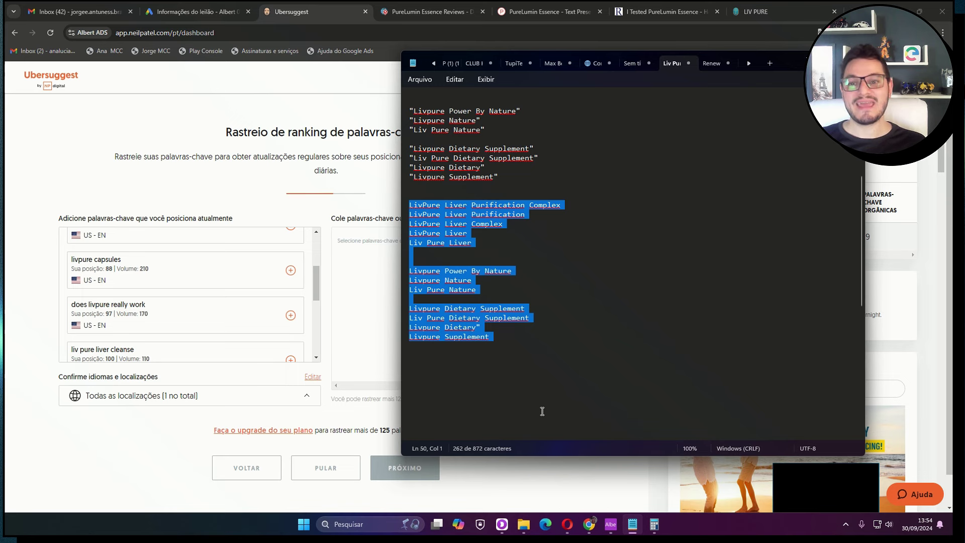
{"action": "left_click", "coordinate": [395, 320]}
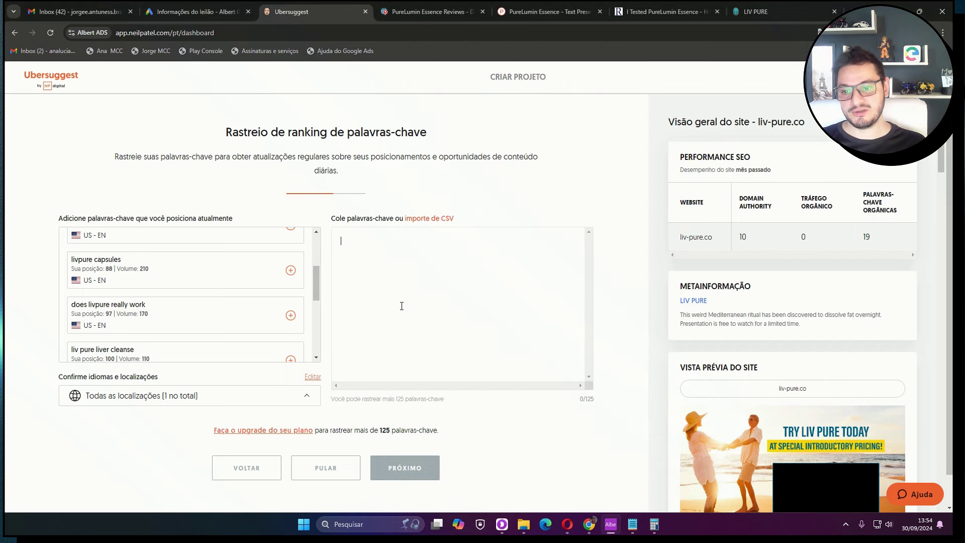
{"action": "type", "text": "livpure liver purification complex livpure liver purification livpure liver complex livpure liver liv pure liver livpure power by nature livpure nature liv pure nature livpure dietary supplement liv pure dietary supplement livpure dietary livpure supplement"}
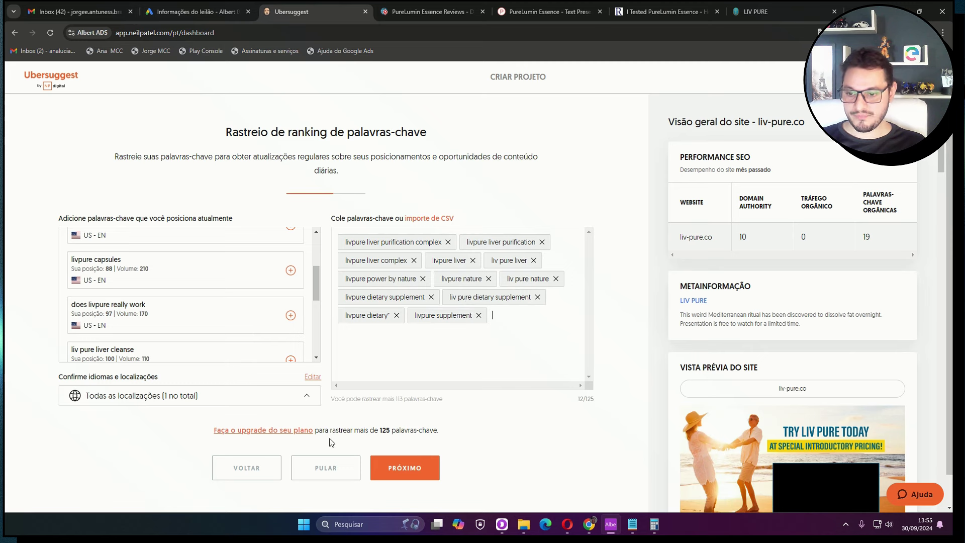
Check the tracked locations, keeping all locations with Estados Unidos selected, and continue to the competitive analysis
{"action": "left_click", "coordinate": [228, 399]}
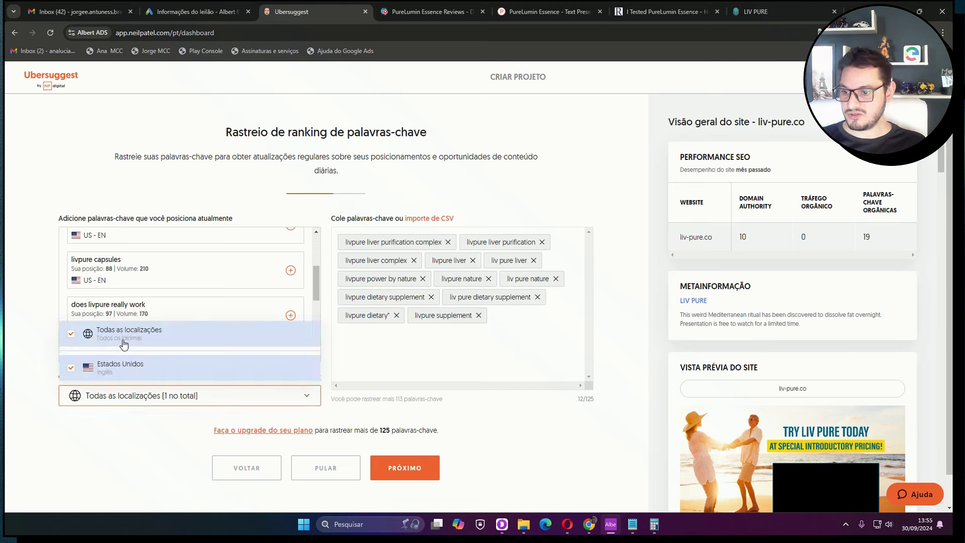
{"action": "left_click", "coordinate": [127, 449]}
{"action": "left_click", "coordinate": [119, 397]}
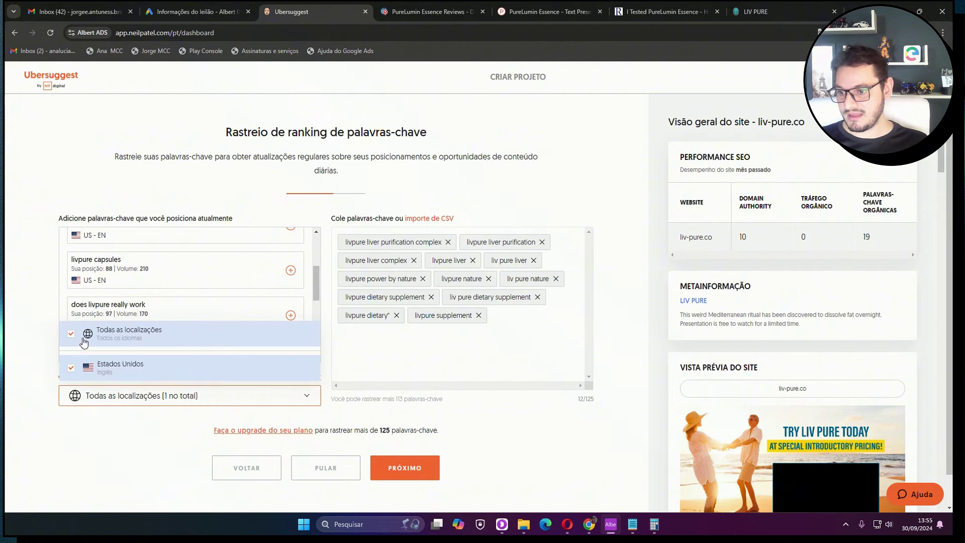
{"action": "left_click", "coordinate": [149, 454]}
{"action": "left_click", "coordinate": [404, 466]}
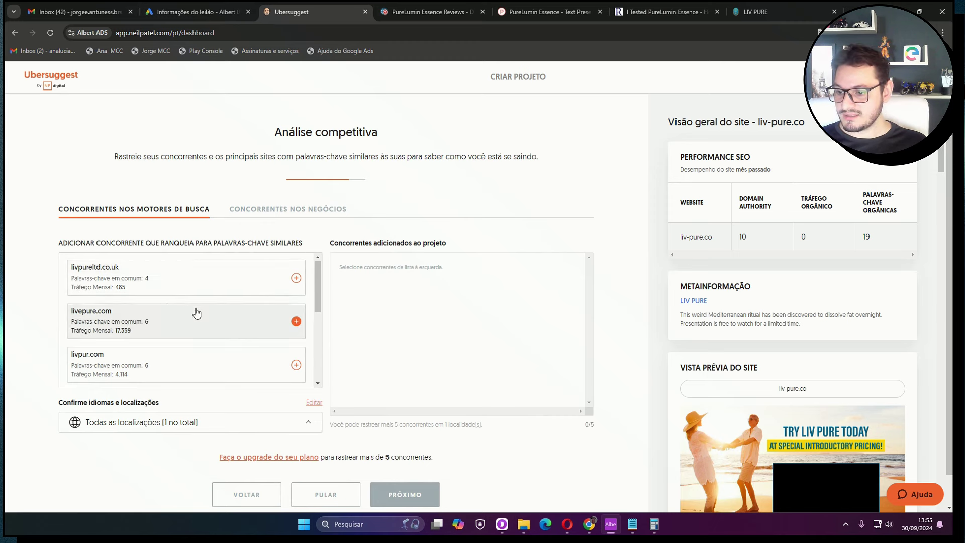
Review the suggested search competitors and add livpureltd.co.uk and livepure.com to the project
{"action": "scroll", "coordinate": [206, 316], "scroll_direction": "down", "scroll_amount": 5}
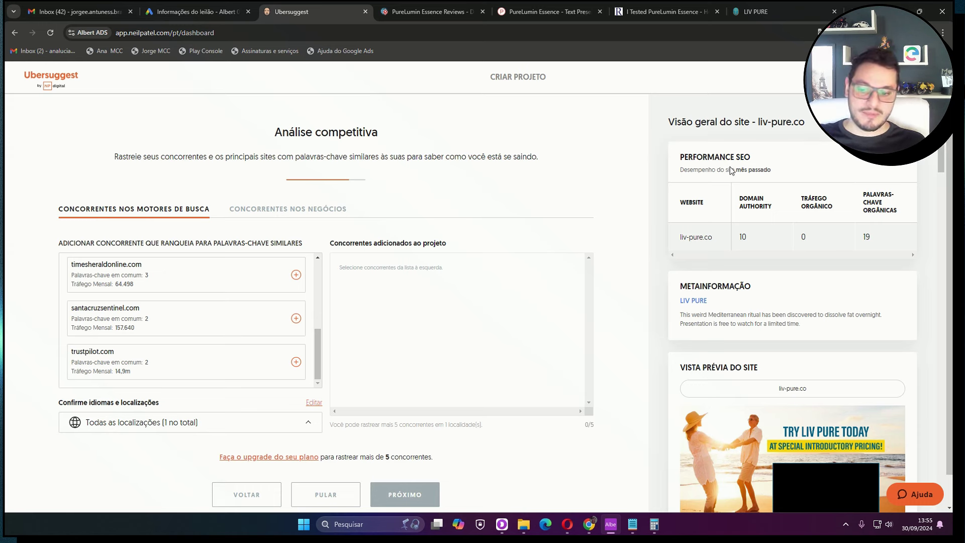
{"action": "scroll", "coordinate": [428, 297], "scroll_direction": "down", "scroll_amount": 1}
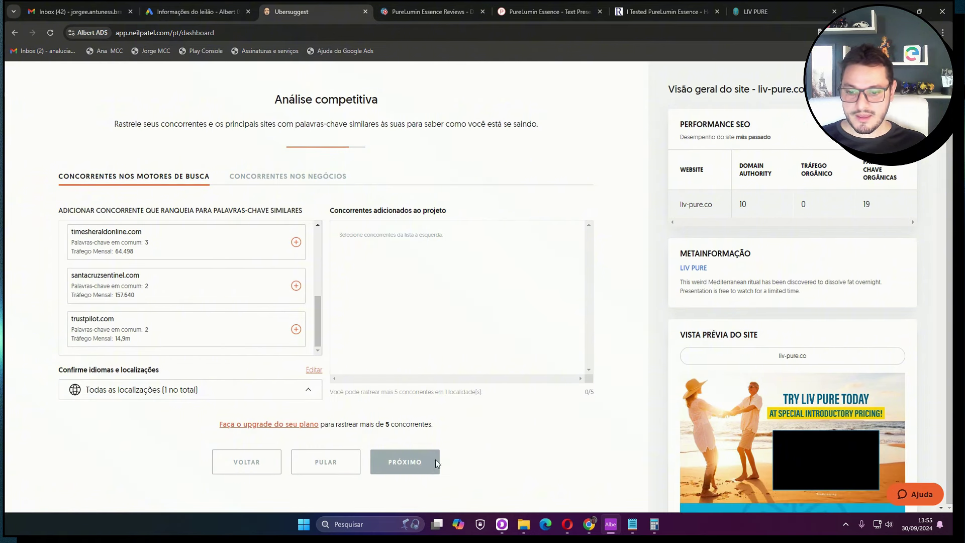
{"action": "left_click", "coordinate": [389, 253]}
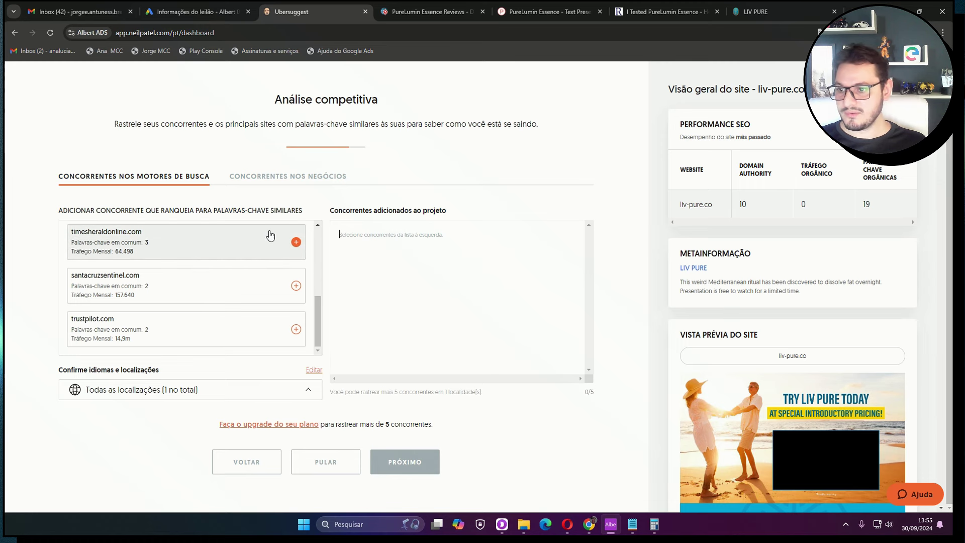
{"action": "scroll", "coordinate": [165, 256], "scroll_direction": "up", "scroll_amount": 2}
{"action": "scroll", "coordinate": [169, 271], "scroll_direction": "up", "scroll_amount": 2}
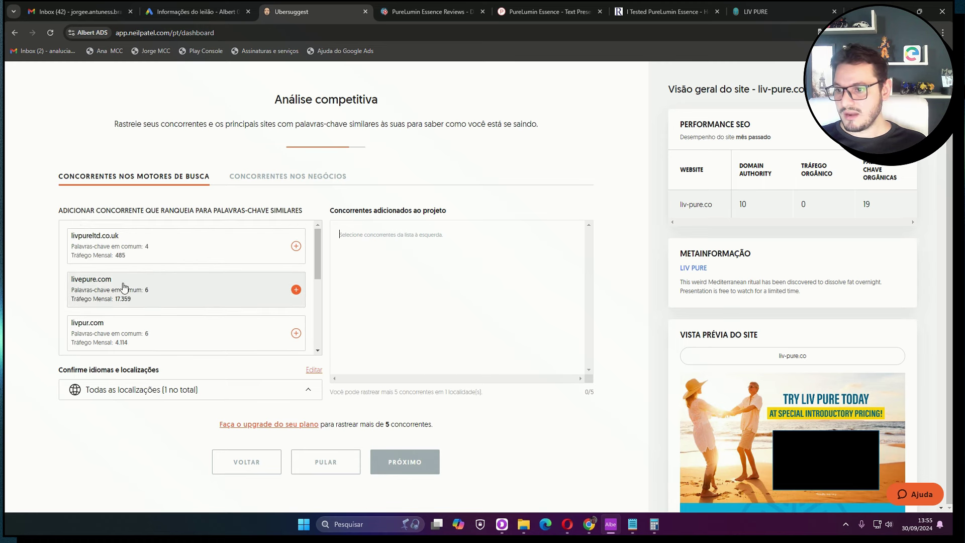
{"action": "scroll", "coordinate": [110, 252], "scroll_direction": "up", "scroll_amount": 1}
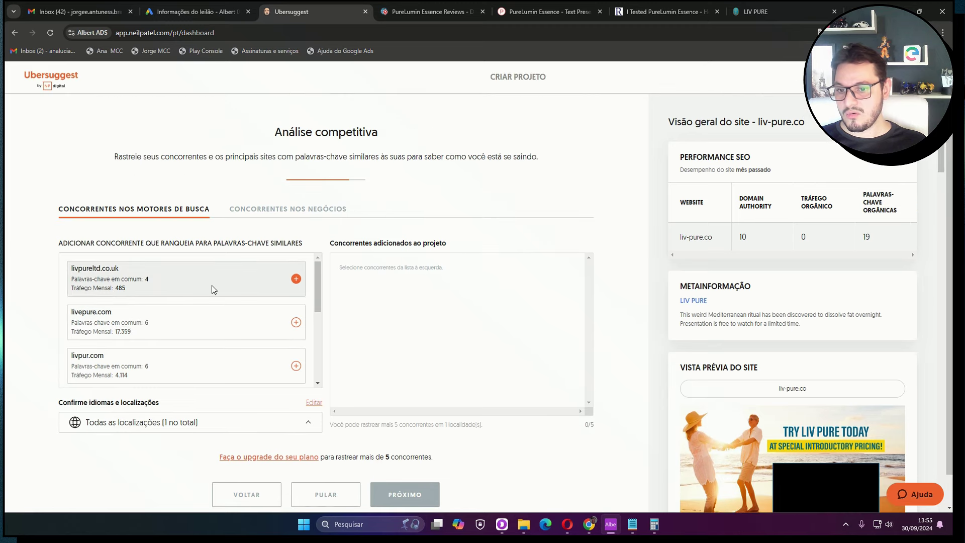
{"action": "left_click", "coordinate": [293, 282]}
{"action": "left_click", "coordinate": [173, 324]}
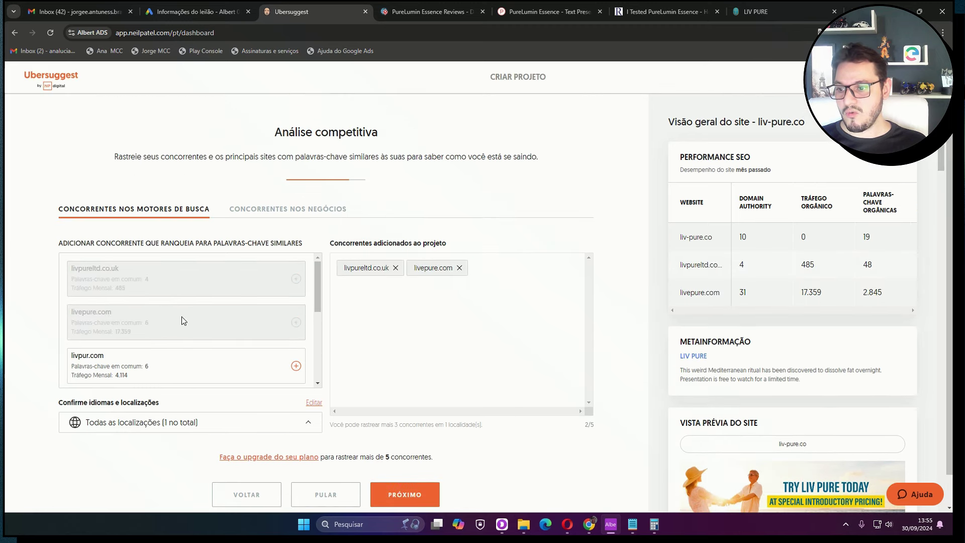
Add livpur.com and livpuresmart.com as competitors and check the remaining suggestions
{"action": "scroll", "coordinate": [178, 301], "scroll_direction": "down", "scroll_amount": 2}
{"action": "scroll", "coordinate": [173, 297], "scroll_direction": "up", "scroll_amount": 1}
{"action": "left_click", "coordinate": [170, 307]}
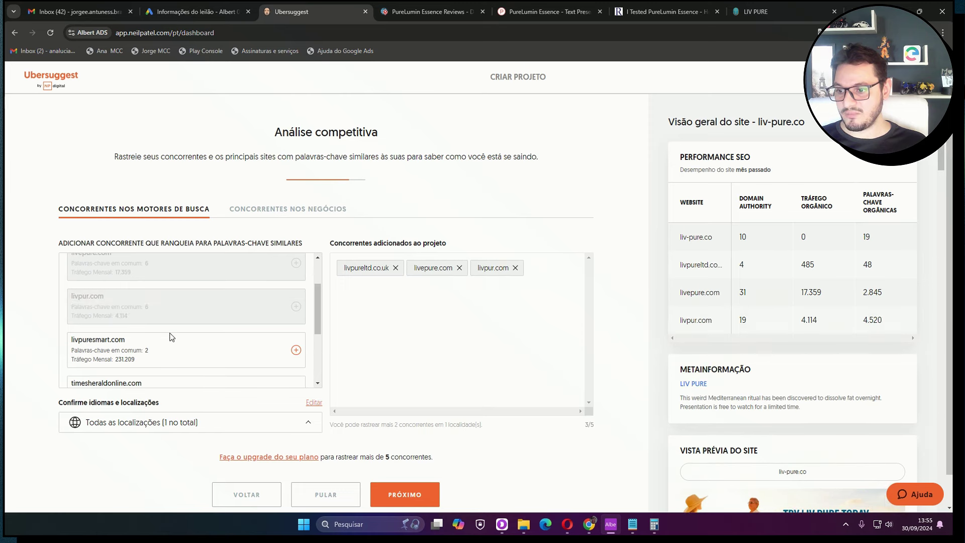
{"action": "left_click", "coordinate": [191, 348]}
{"action": "scroll", "coordinate": [190, 342], "scroll_direction": "down", "scroll_amount": 1}
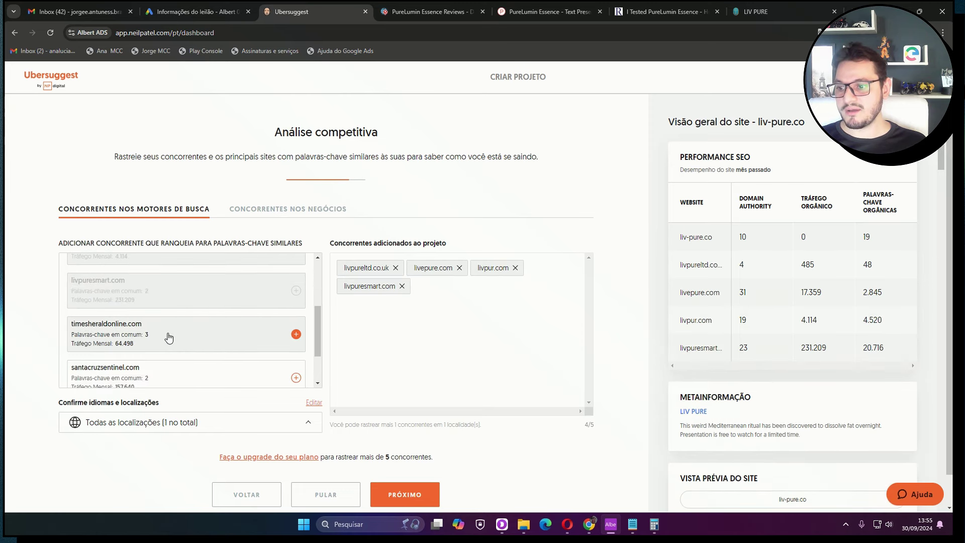
{"action": "scroll", "coordinate": [186, 337], "scroll_direction": "down", "scroll_amount": 2}
{"action": "scroll", "coordinate": [191, 344], "scroll_direction": "down", "scroll_amount": 1}
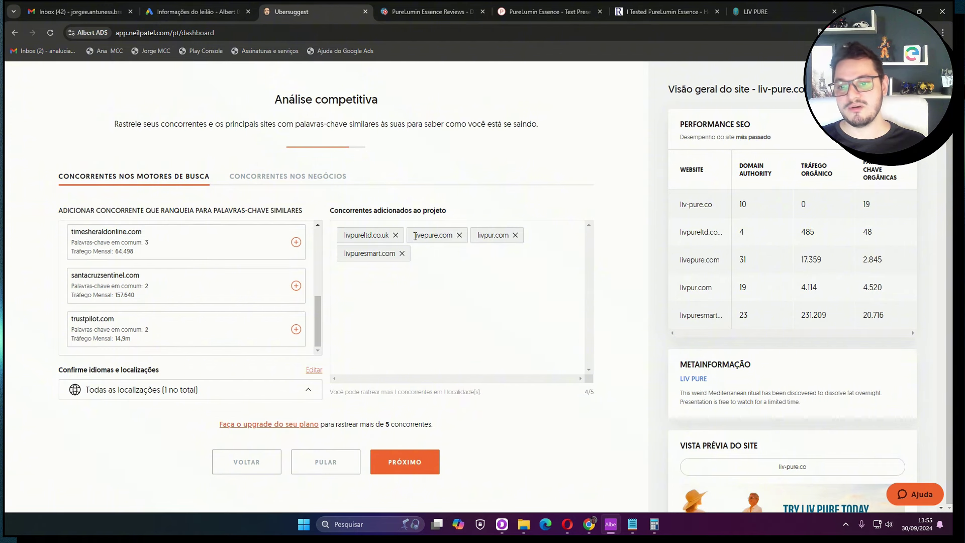
Submit the competitors, decline the team's offer to increase traffic, and dismiss the completion message
{"action": "left_click", "coordinate": [416, 458]}
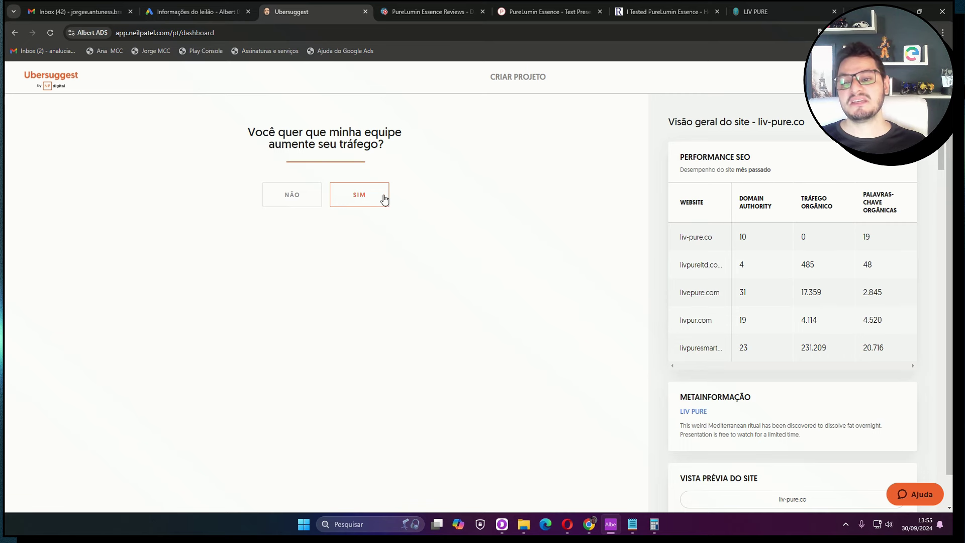
{"action": "left_click", "coordinate": [306, 198]}
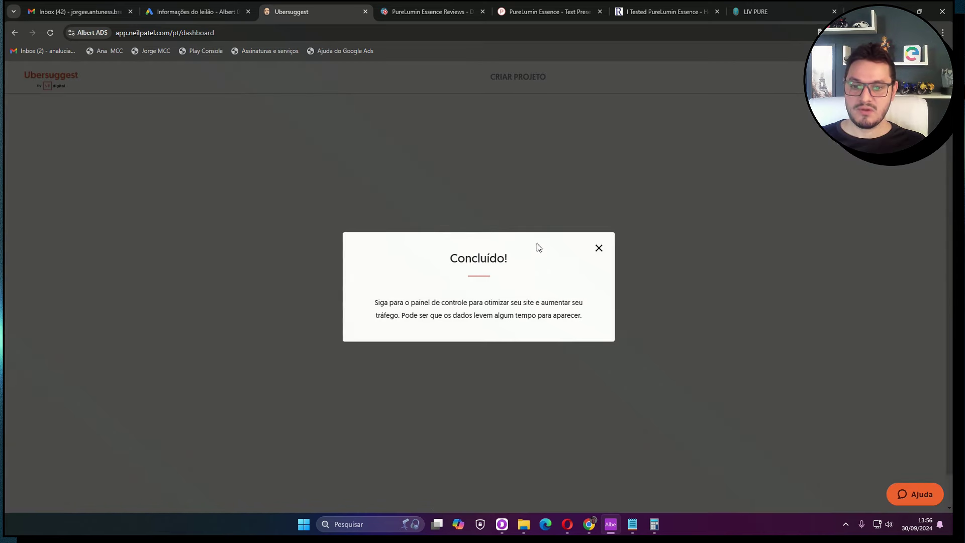
{"action": "left_click", "coordinate": [598, 248]}
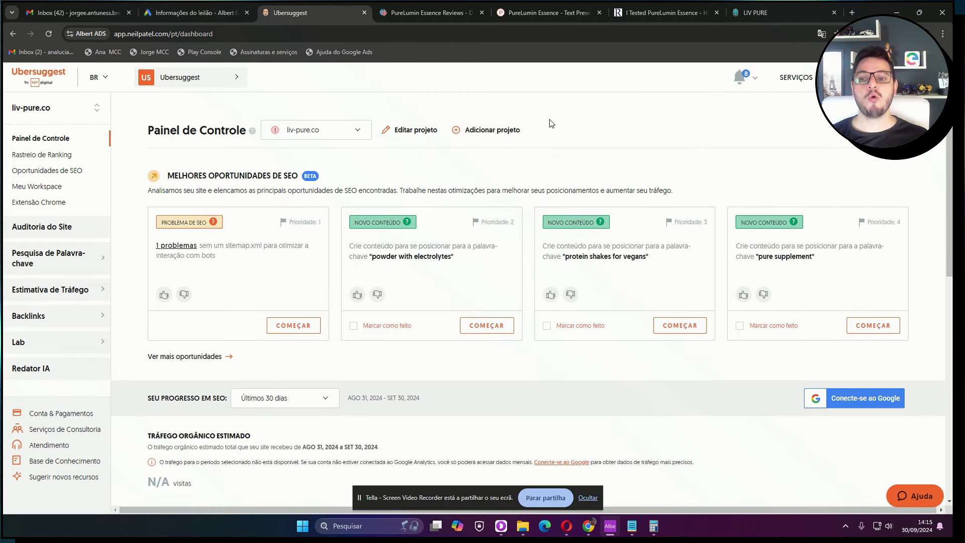
Look over the liv-pure.co project dashboard and open its traffic estimate overview
{"action": "scroll", "coordinate": [465, 269], "scroll_direction": "down", "scroll_amount": 6}
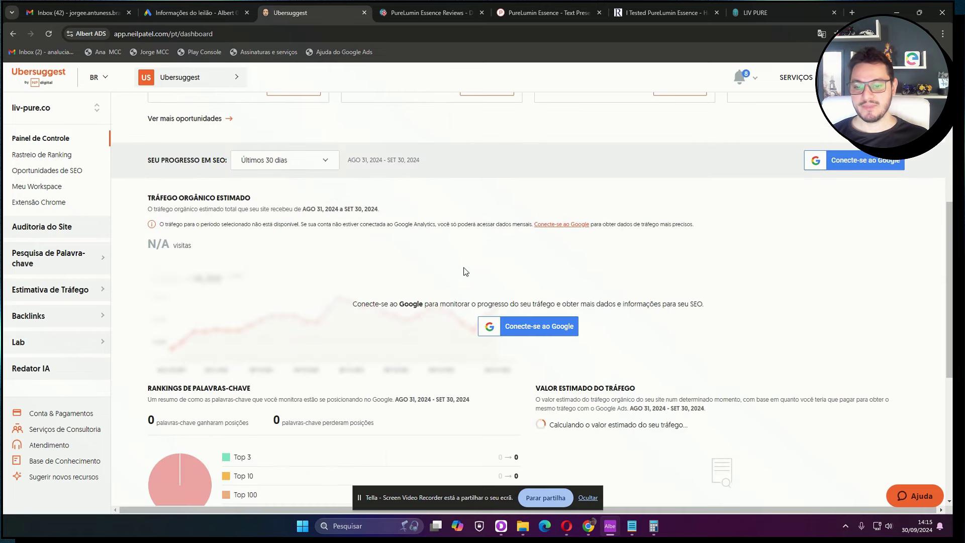
{"action": "scroll", "coordinate": [519, 329], "scroll_direction": "up", "scroll_amount": 6}
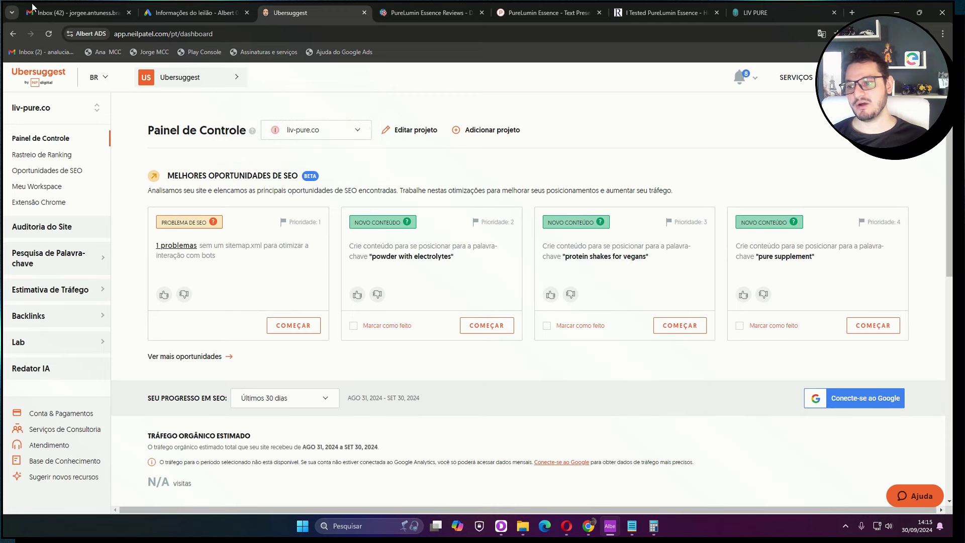
{"action": "left_click", "coordinate": [93, 293]}
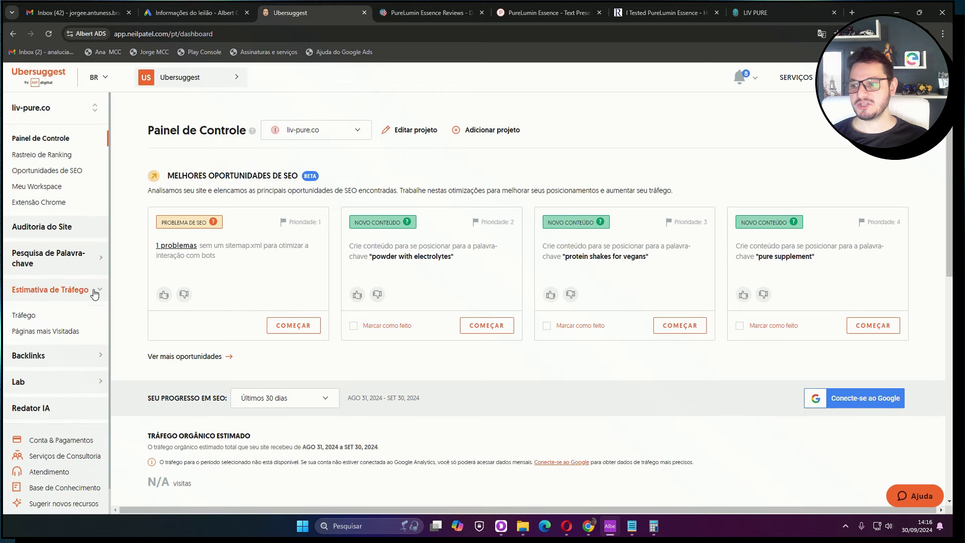
{"action": "left_click", "coordinate": [28, 315]}
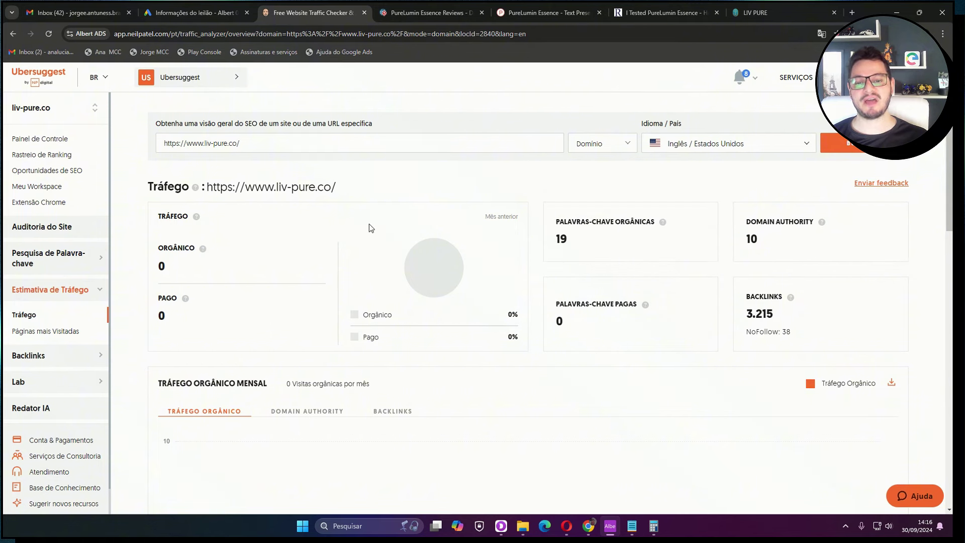
Examine liv-pure.co's monthly organic traffic, organic keyword rankings, top pages and SEO keywords
{"action": "scroll", "coordinate": [368, 224], "scroll_direction": "down", "scroll_amount": 2}
{"action": "scroll", "coordinate": [440, 253], "scroll_direction": "down", "scroll_amount": 4}
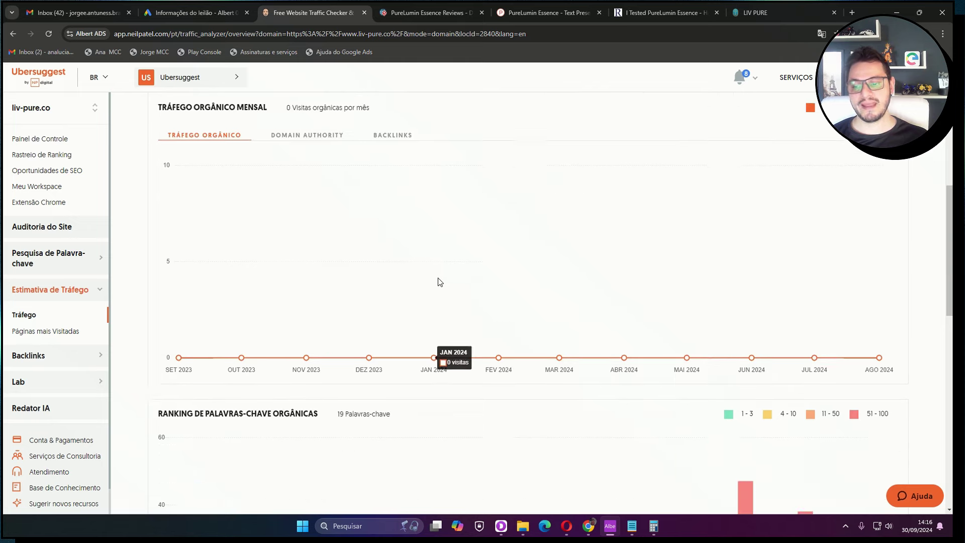
{"action": "scroll", "coordinate": [458, 261], "scroll_direction": "down", "scroll_amount": 8}
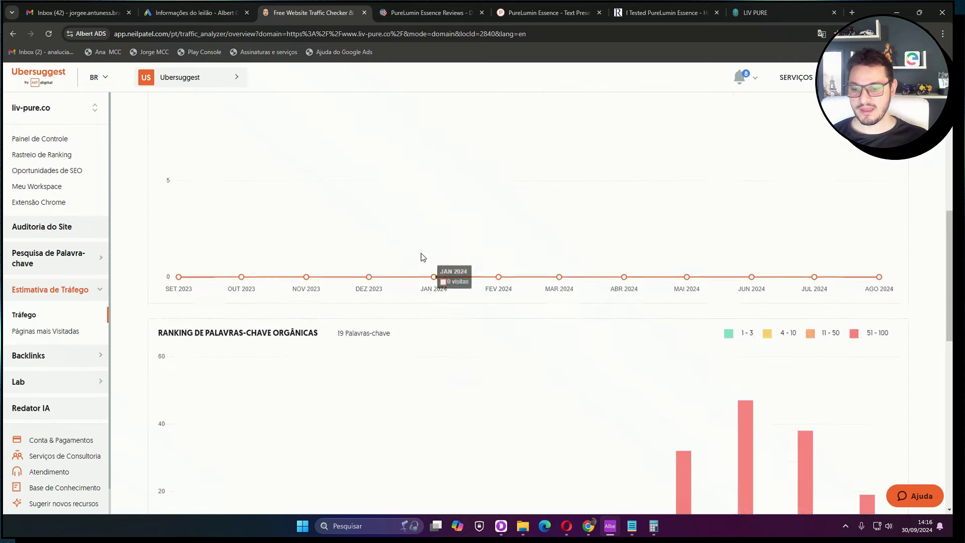
{"action": "scroll", "coordinate": [542, 234], "scroll_direction": "down", "scroll_amount": 1}
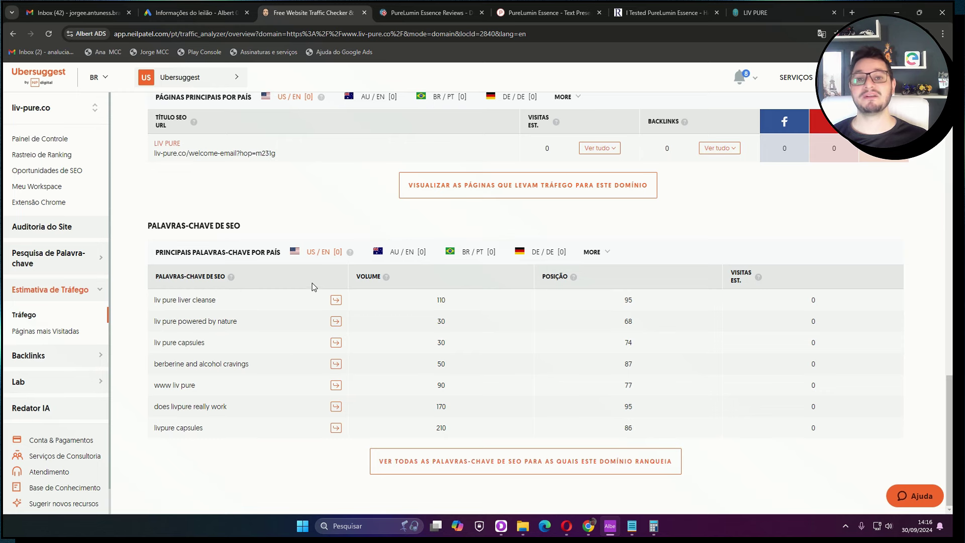
{"action": "scroll", "coordinate": [458, 209], "scroll_direction": "up", "scroll_amount": 2}
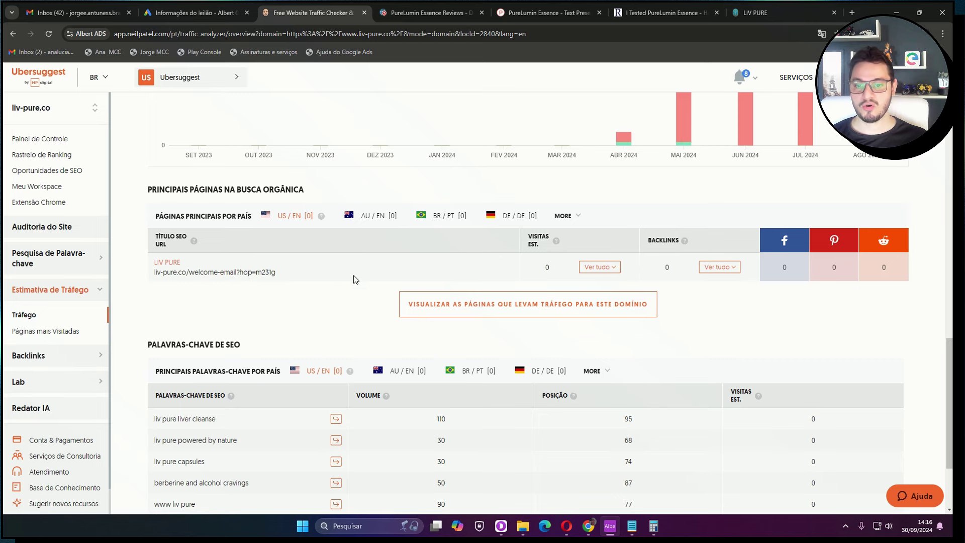
{"action": "scroll", "coordinate": [347, 300], "scroll_direction": "down", "scroll_amount": 2}
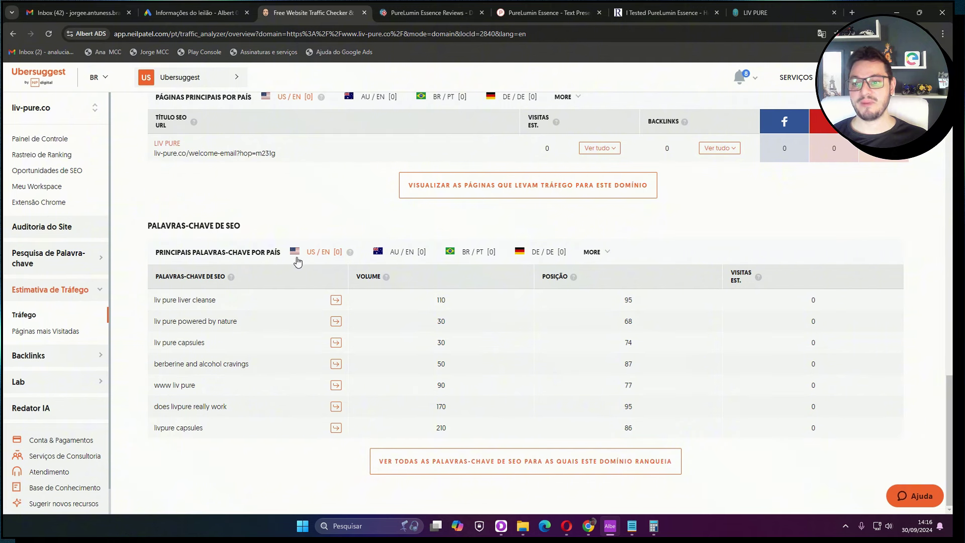
Look through the additional countries available for the main SEO keywords and close the list without choosing one
{"action": "left_click", "coordinate": [603, 253]}
{"action": "scroll", "coordinate": [635, 329], "scroll_direction": "down", "scroll_amount": 3}
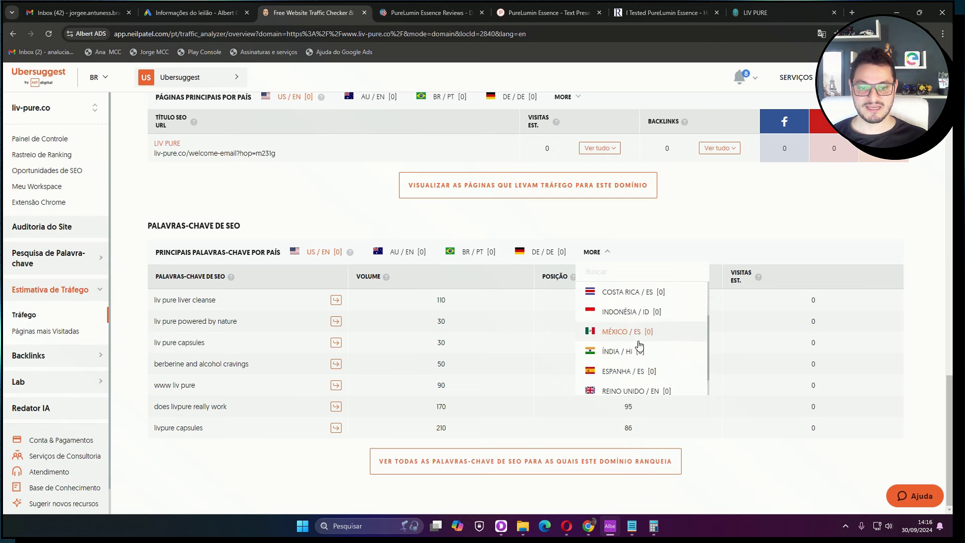
{"action": "scroll", "coordinate": [653, 326], "scroll_direction": "up", "scroll_amount": 3}
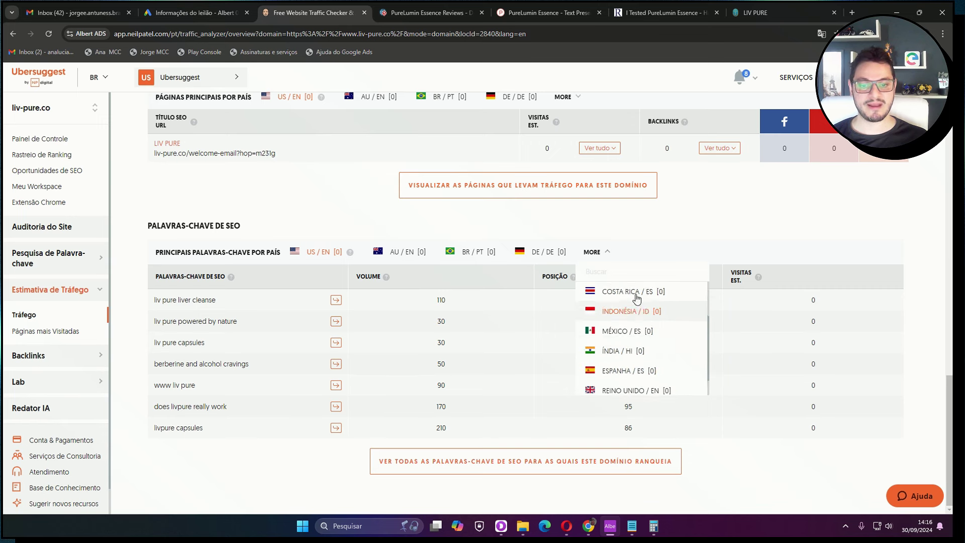
{"action": "left_click", "coordinate": [508, 236]}
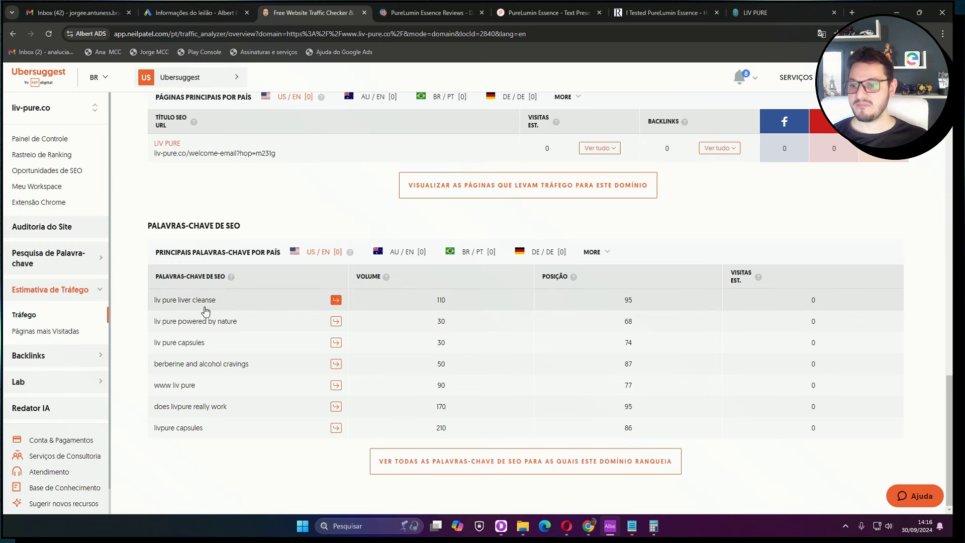
Copy the keyword "liv pure liver cleanse" into the Notepad keyword list on a new line below "LivPure Liver Purification"
{"action": "left_click_drag", "start_coordinate": [218, 304], "coordinate": [153, 305]}
{"action": "key", "text": "ctrl+c"}
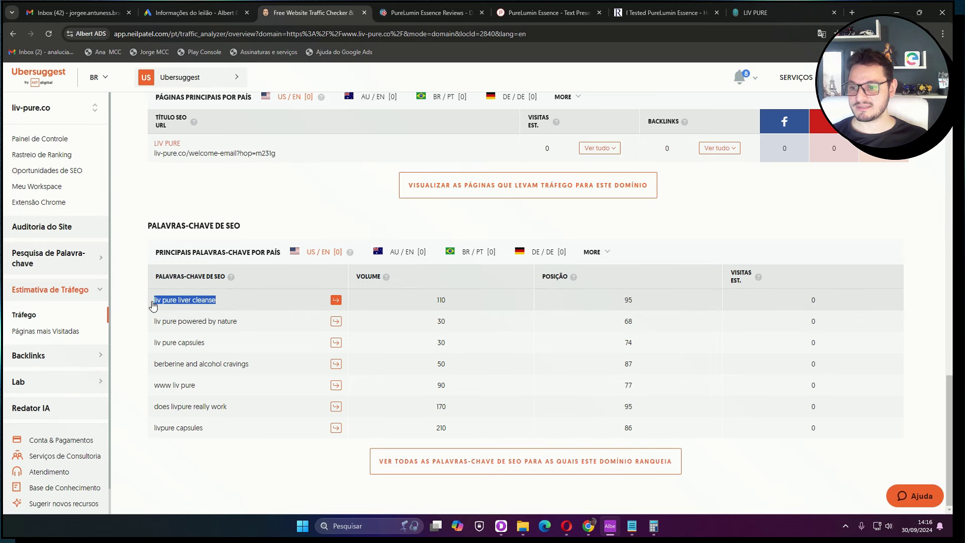
{"action": "left_click", "coordinate": [152, 302]}
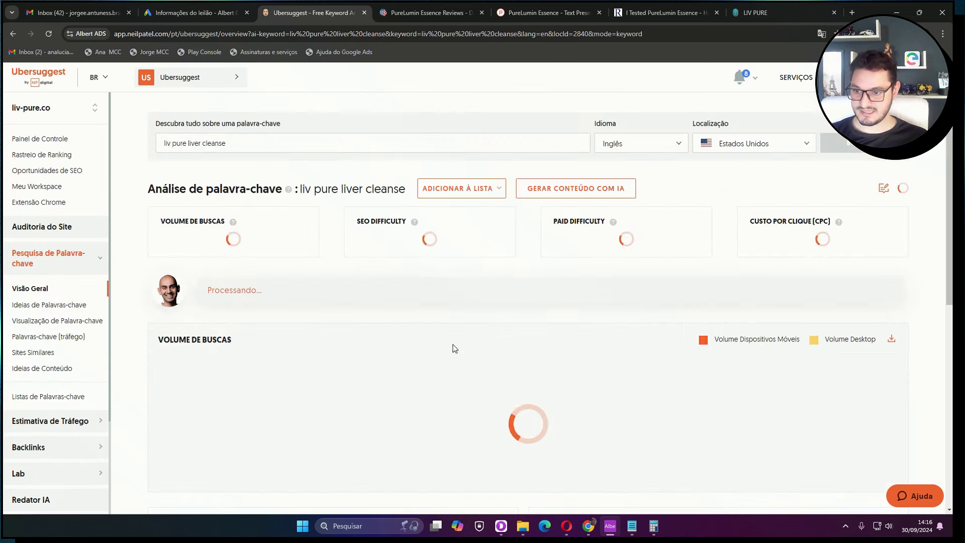
{"action": "left_click", "coordinate": [632, 526]}
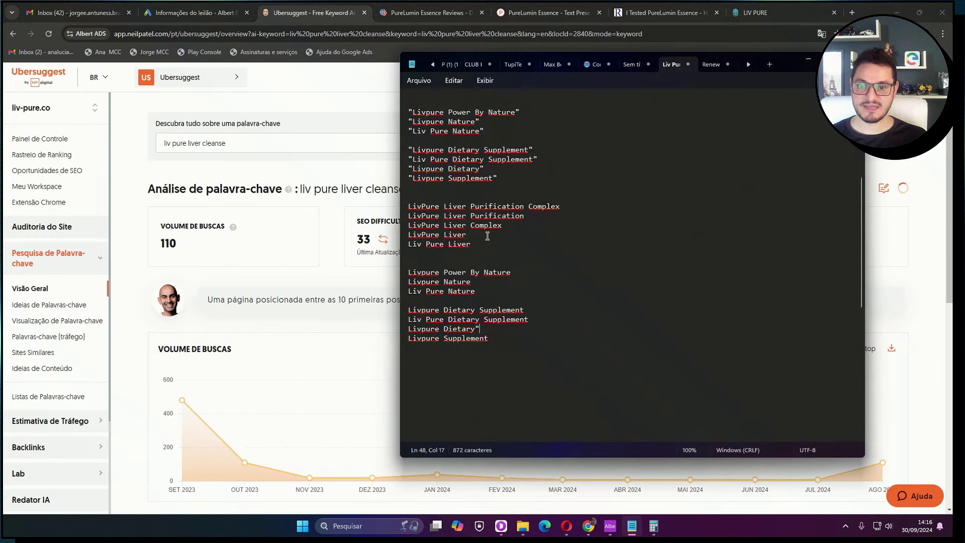
{"action": "left_click", "coordinate": [508, 229]}
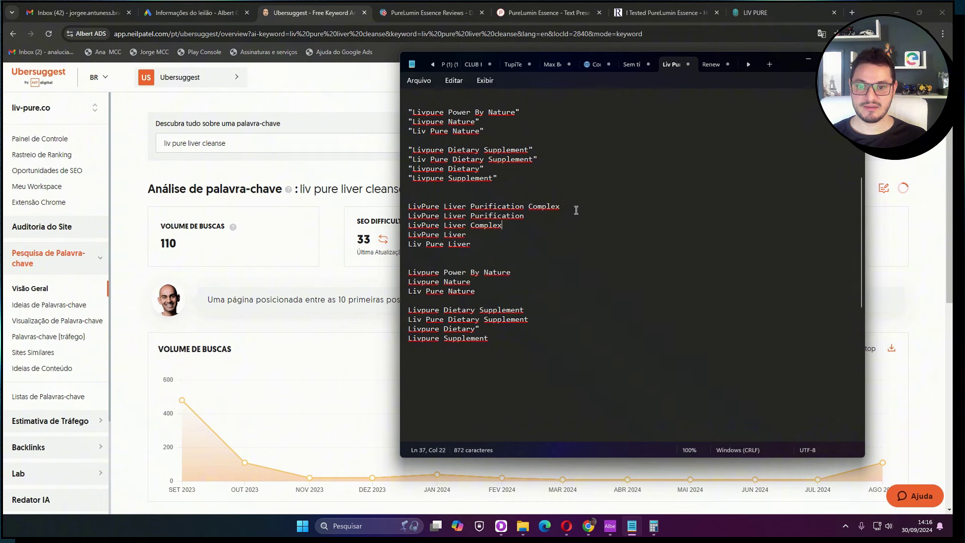
{"action": "left_click", "coordinate": [487, 241]}
{"action": "left_click", "coordinate": [536, 220]}
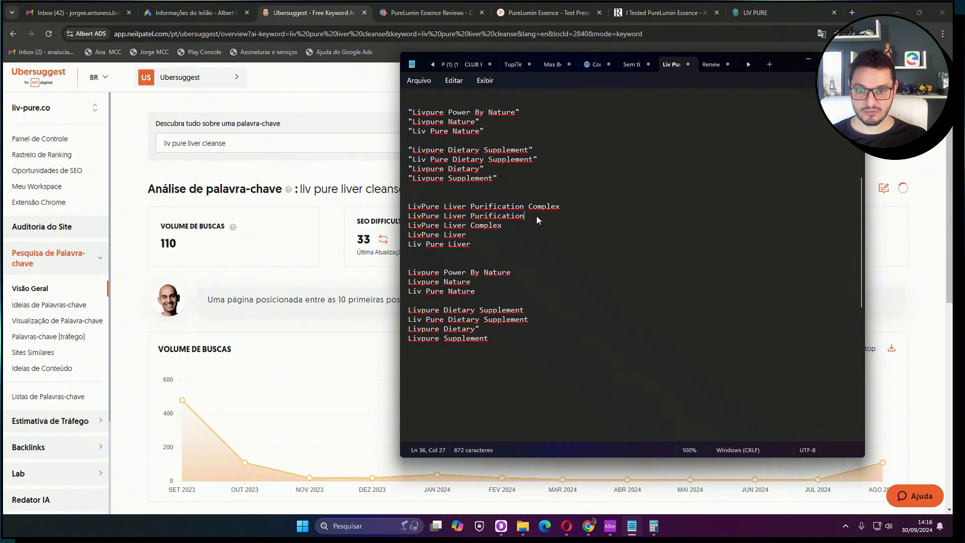
{"action": "key", "text": "Return"}
{"action": "key", "text": "ctrl+v"}
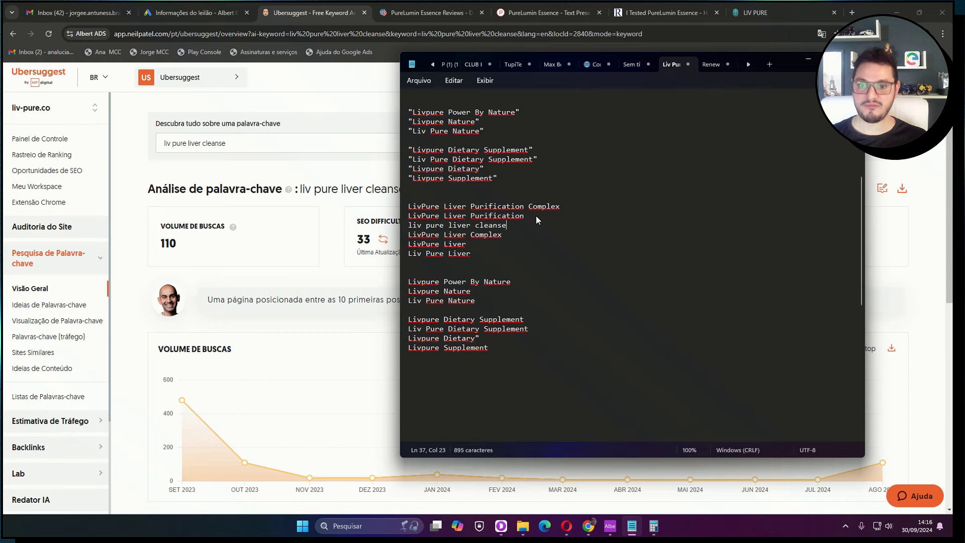
Look over the Ubersuggest keyword analysis and ideas for "liv pure liver cleanse", and return to the liv-pure.co traffic report
{"action": "left_click", "coordinate": [295, 103]}
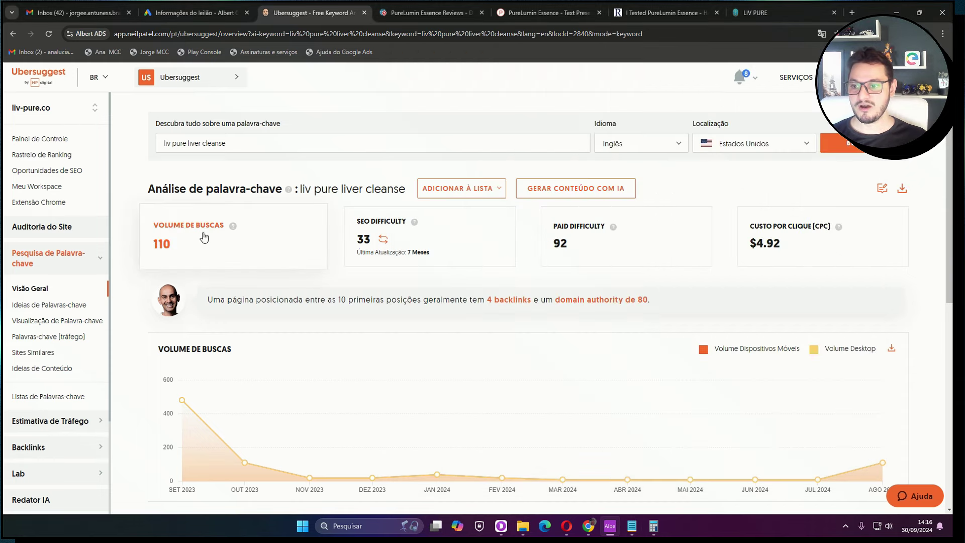
{"action": "scroll", "coordinate": [266, 249], "scroll_direction": "down", "scroll_amount": 8}
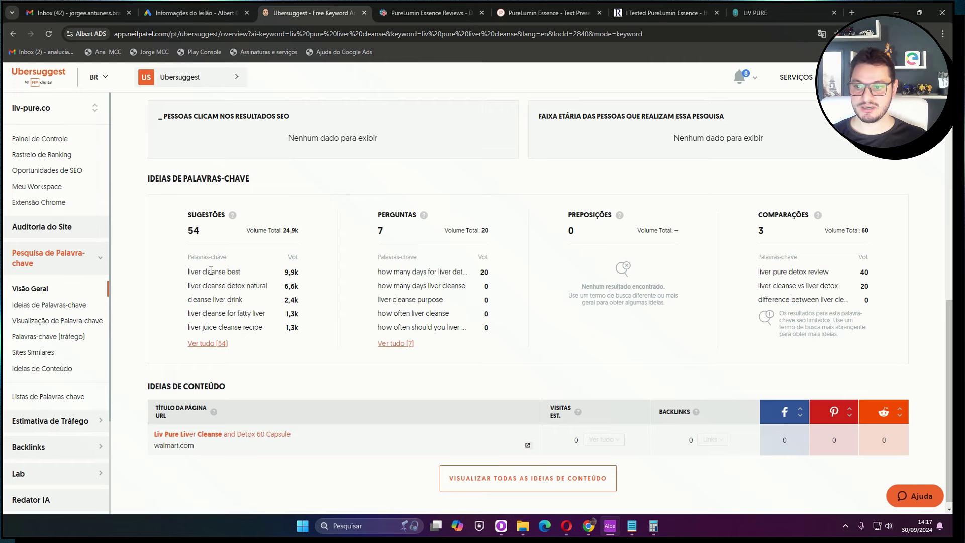
{"action": "scroll", "coordinate": [345, 279], "scroll_direction": "up", "scroll_amount": 8}
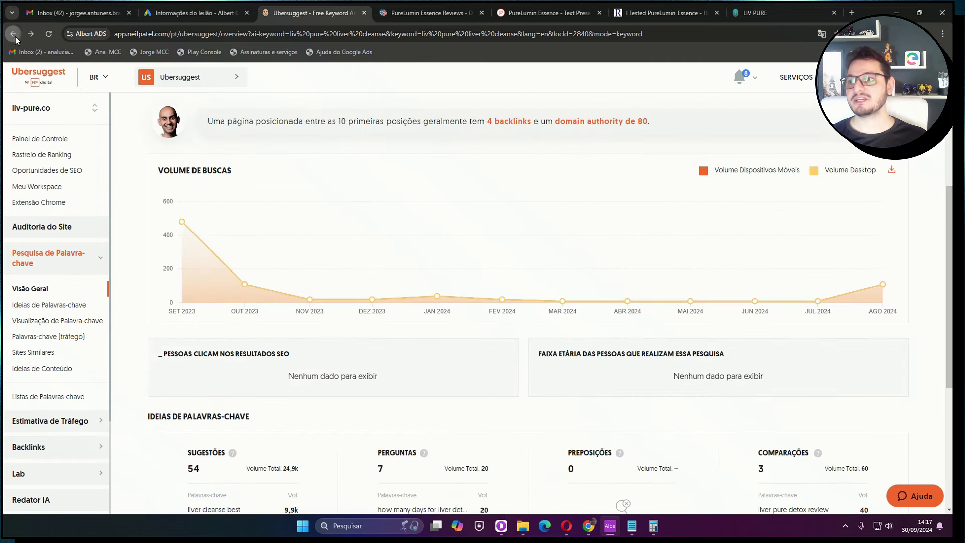
{"action": "left_click", "coordinate": [13, 34]}
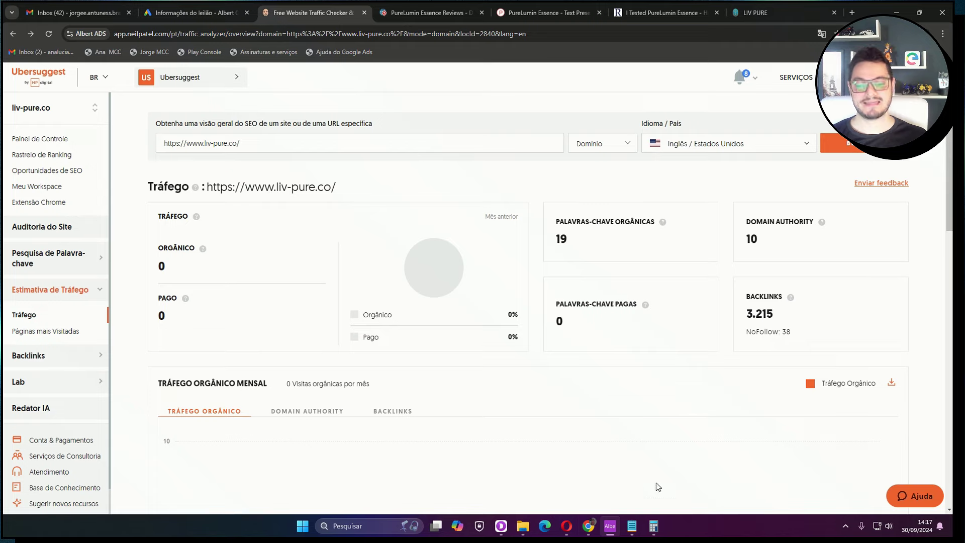
Look through the Google image results for "liv pure liver cleanse" in the other Chrome window and highlight that keyword in the Notepad list
{"action": "mouse_move", "coordinate": [588, 526]}
{"action": "left_click", "coordinate": [559, 488]}
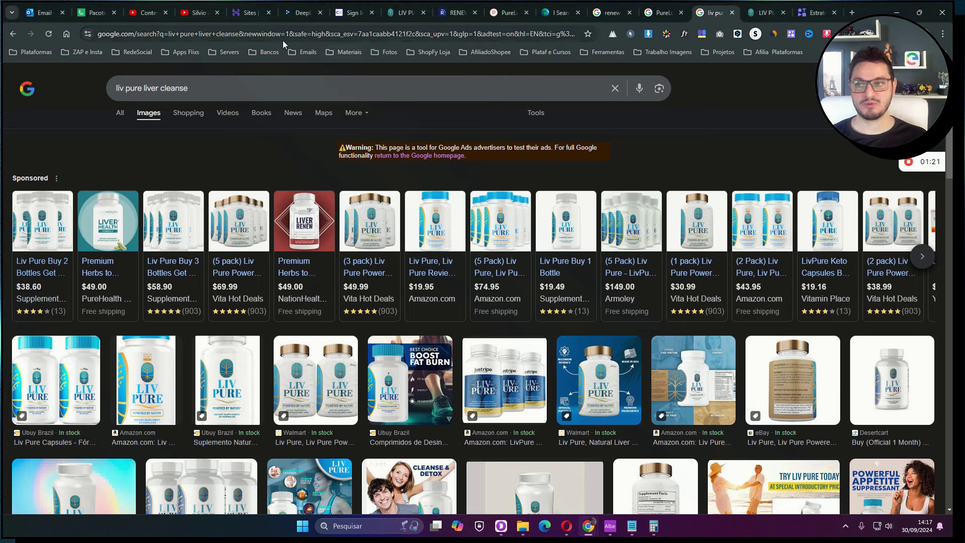
{"action": "left_click", "coordinate": [248, 90]}
{"action": "triple_click", "coordinate": [176, 90]}
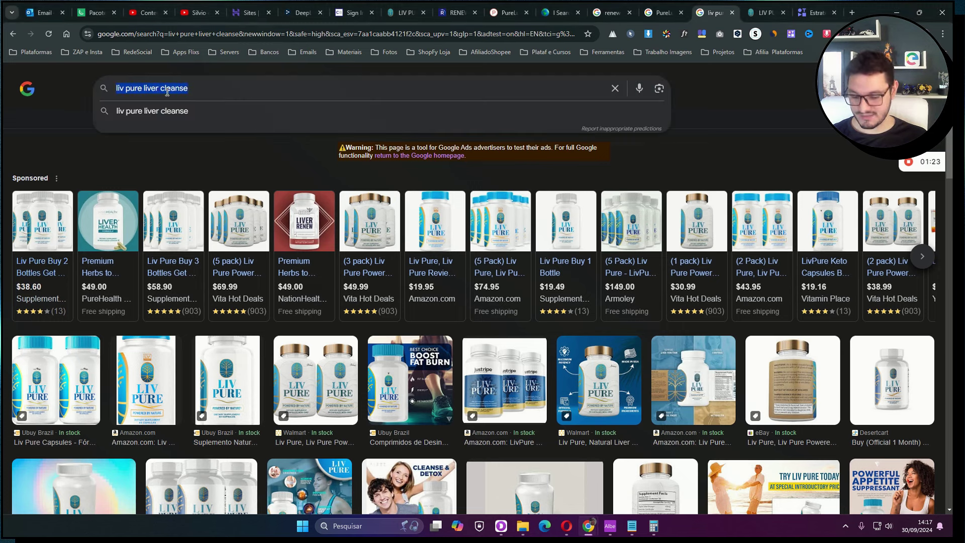
{"action": "left_click", "coordinate": [288, 92]}
{"action": "left_click", "coordinate": [702, 88]}
{"action": "scroll", "coordinate": [578, 227], "scroll_direction": "down", "scroll_amount": 10}
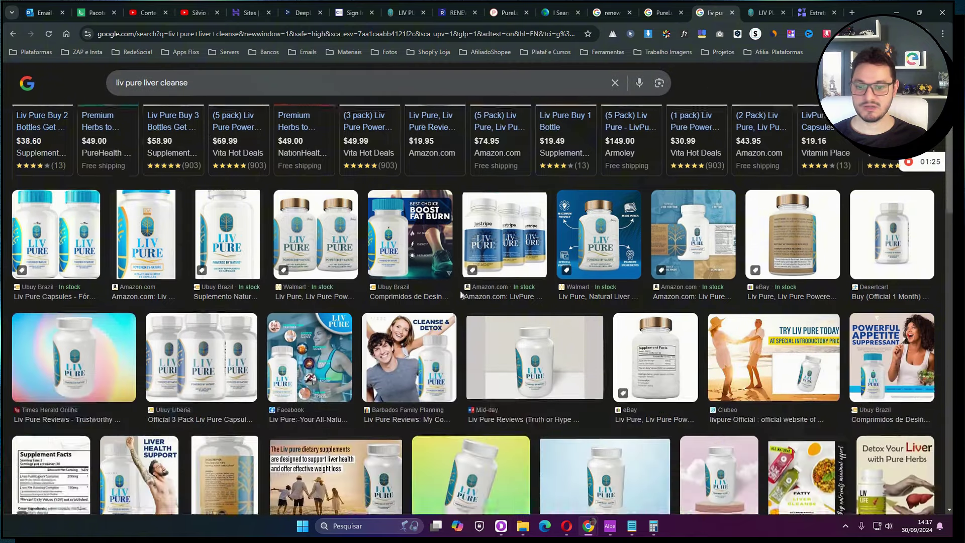
{"action": "scroll", "coordinate": [601, 257], "scroll_direction": "up", "scroll_amount": 10}
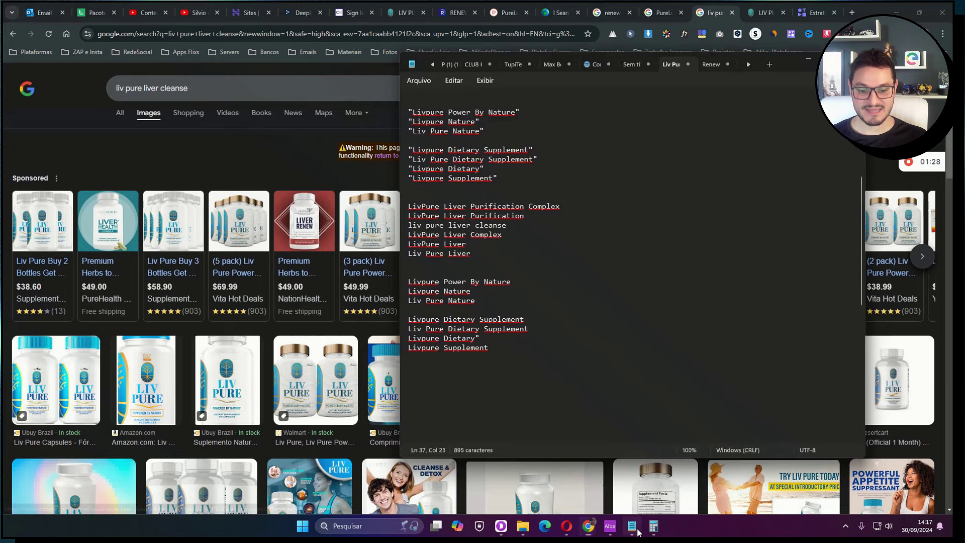
{"action": "left_click", "coordinate": [634, 527]}
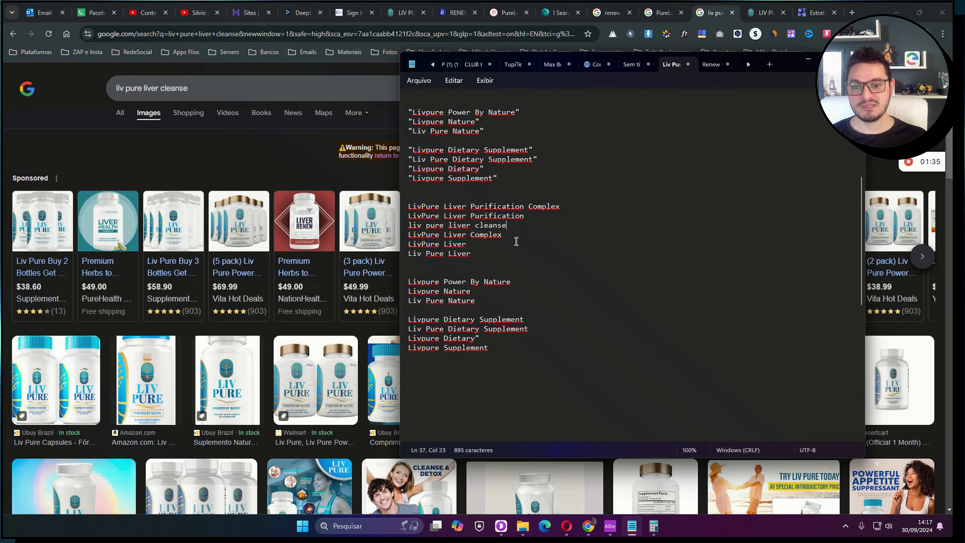
{"action": "left_click_drag", "start_coordinate": [508, 226], "coordinate": [408, 228]}
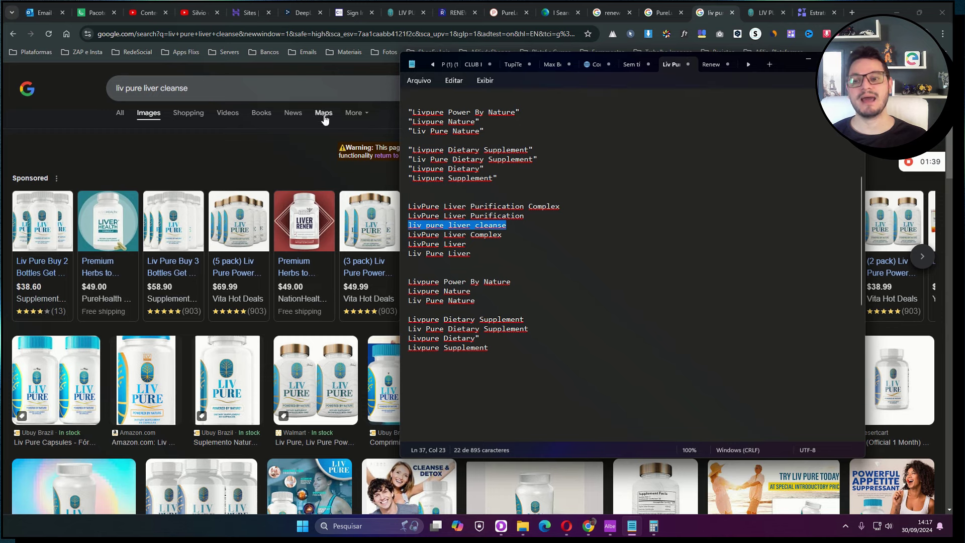
Open the "liv pure liver cleanse" analysis from the Ubersuggest traffic report and examine its search volume history, keyword ideas and content ideas
{"action": "left_click", "coordinate": [614, 483]}
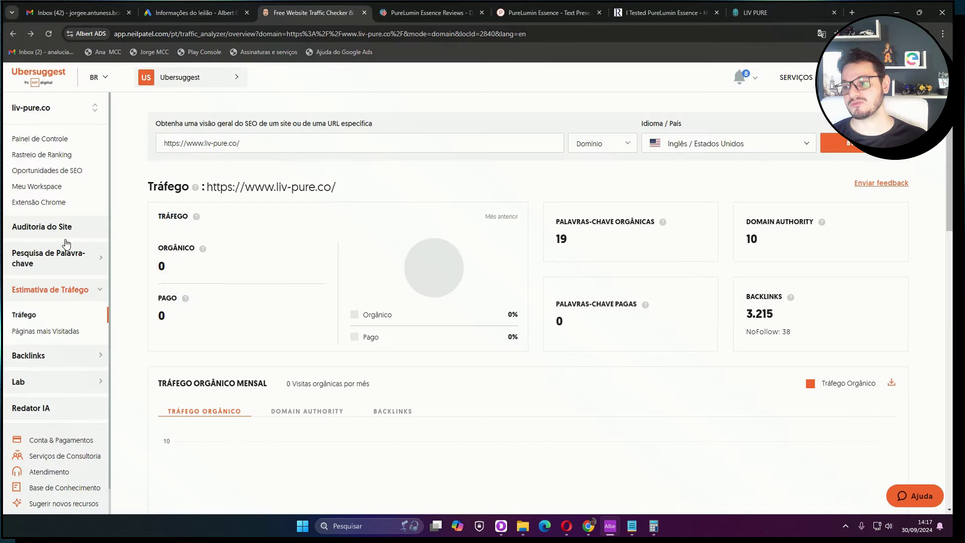
{"action": "scroll", "coordinate": [261, 328], "scroll_direction": "down", "scroll_amount": 10}
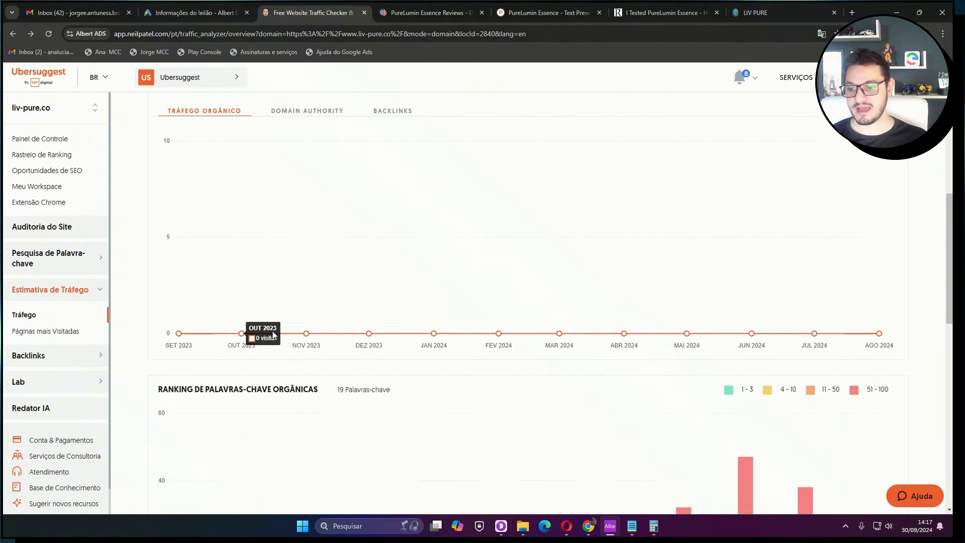
{"action": "scroll", "coordinate": [200, 279], "scroll_direction": "down", "scroll_amount": 2}
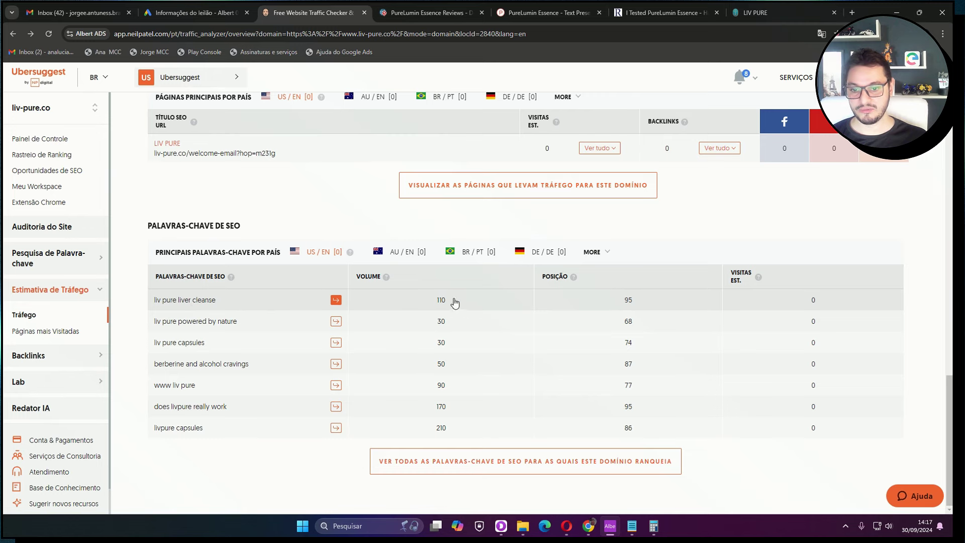
{"action": "left_click", "coordinate": [200, 300]}
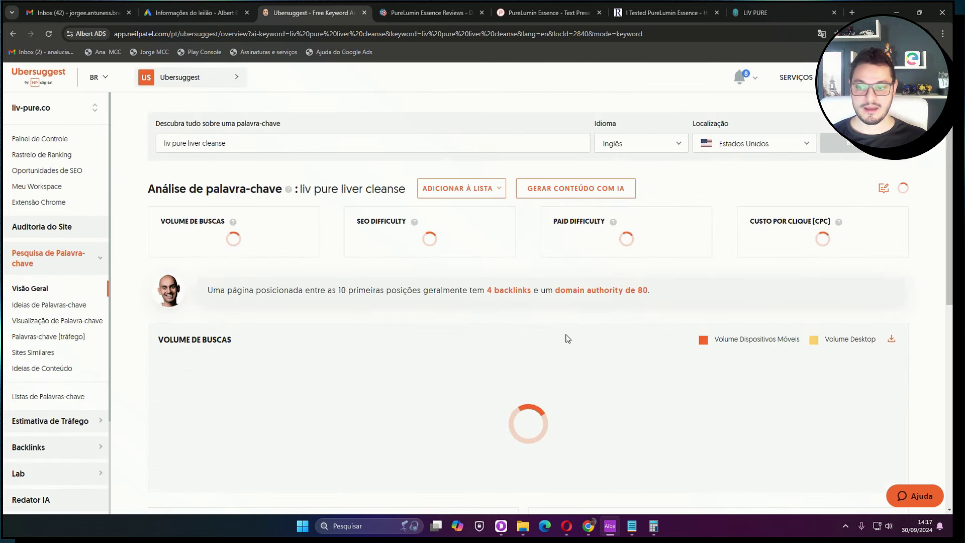
{"action": "scroll", "coordinate": [556, 314], "scroll_direction": "down", "scroll_amount": 2}
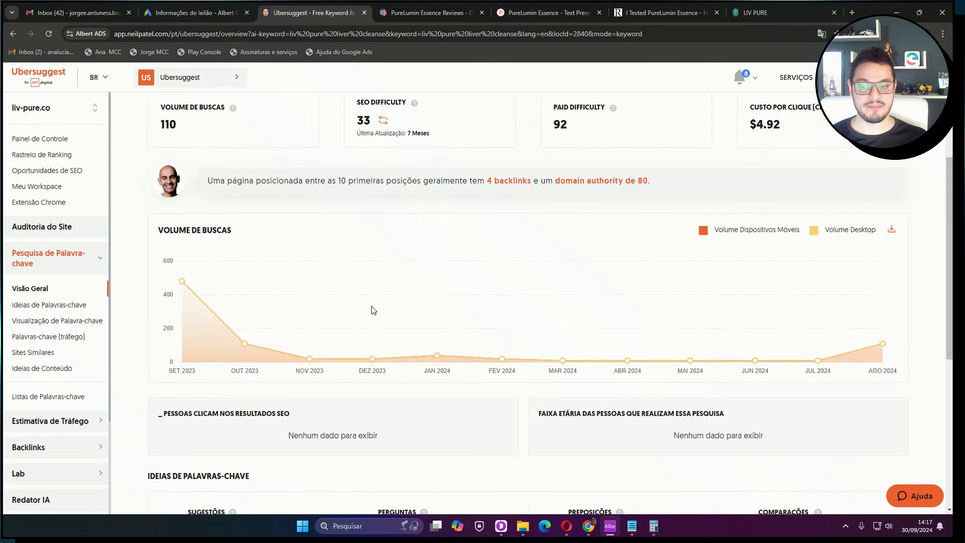
{"action": "mouse_move", "coordinate": [884, 346]}
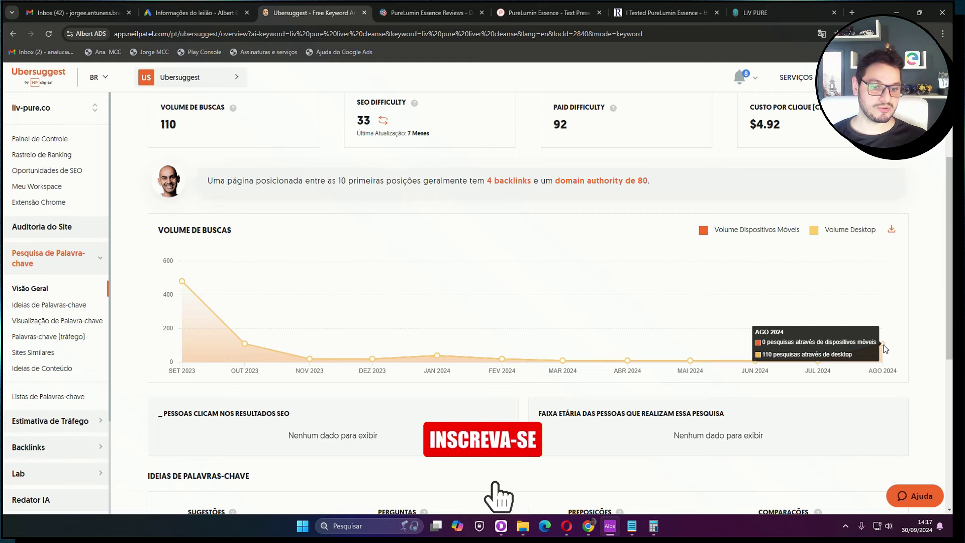
{"action": "scroll", "coordinate": [883, 354], "scroll_direction": "down", "scroll_amount": 2}
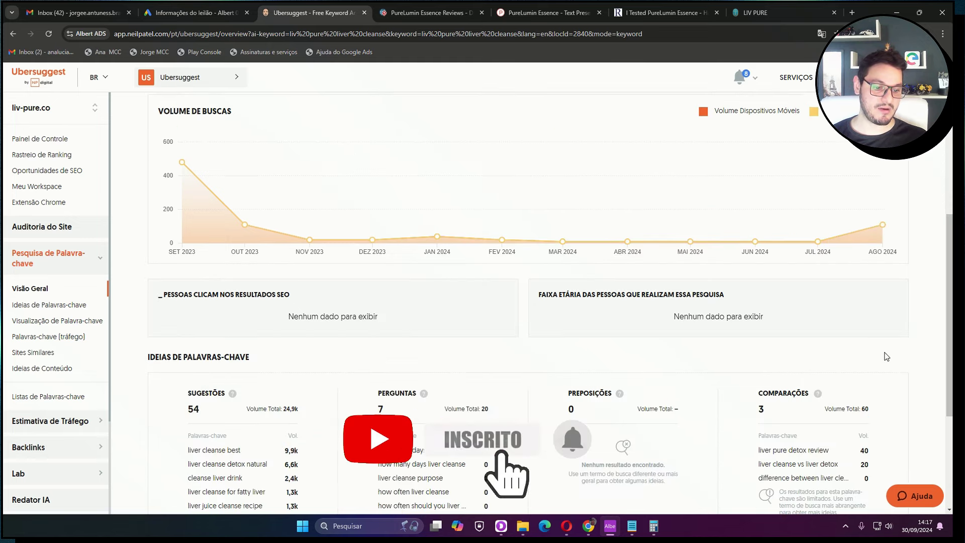
{"action": "scroll", "coordinate": [494, 336], "scroll_direction": "down", "scroll_amount": 3}
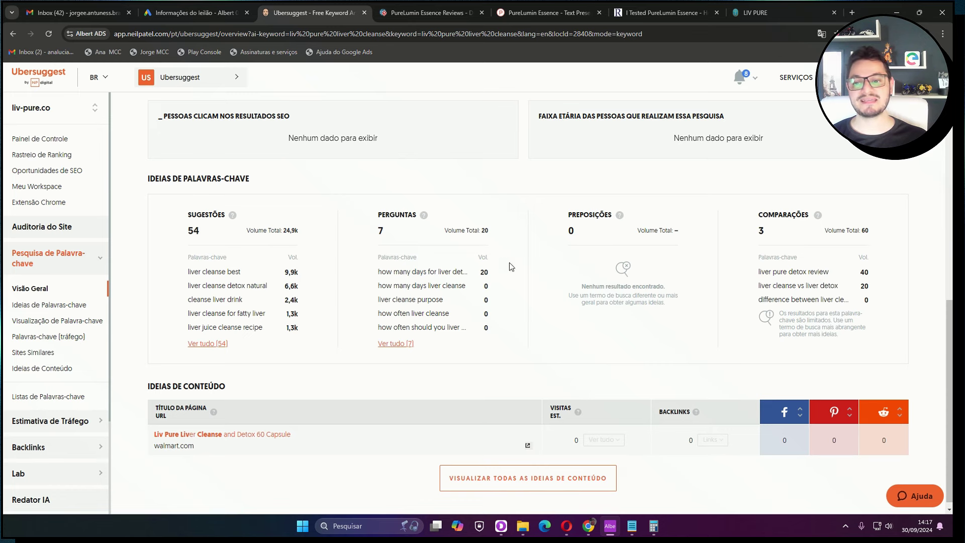
{"action": "scroll", "coordinate": [241, 256], "scroll_direction": "down", "scroll_amount": 1}
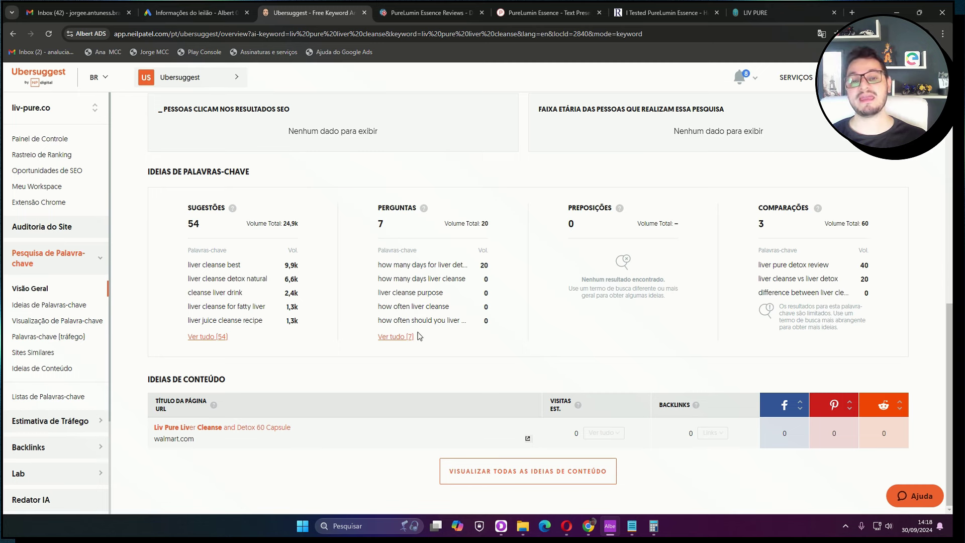
{"action": "scroll", "coordinate": [380, 322], "scroll_direction": "up", "scroll_amount": 10}
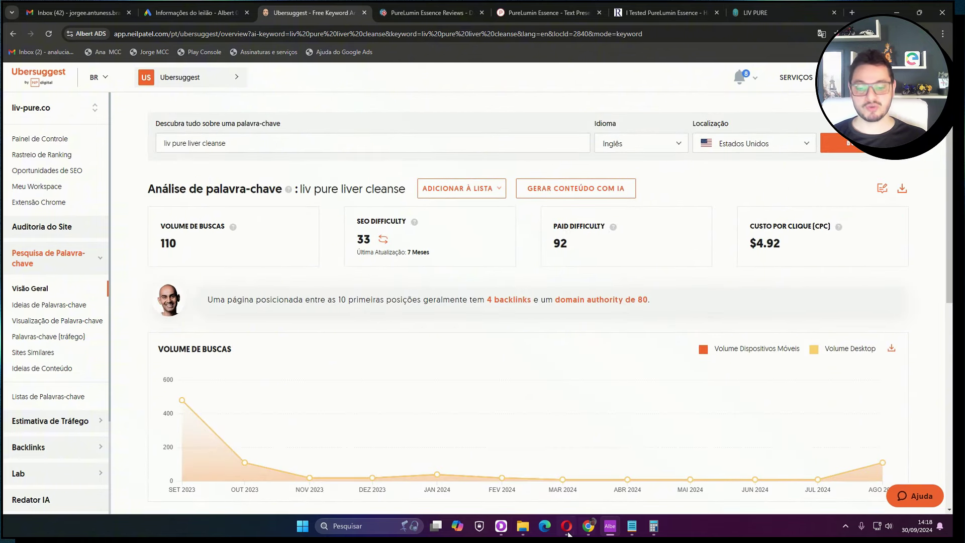
Revisit the Google results in the other Chrome window
{"action": "mouse_move", "coordinate": [587, 525]}
{"action": "left_click", "coordinate": [561, 488]}
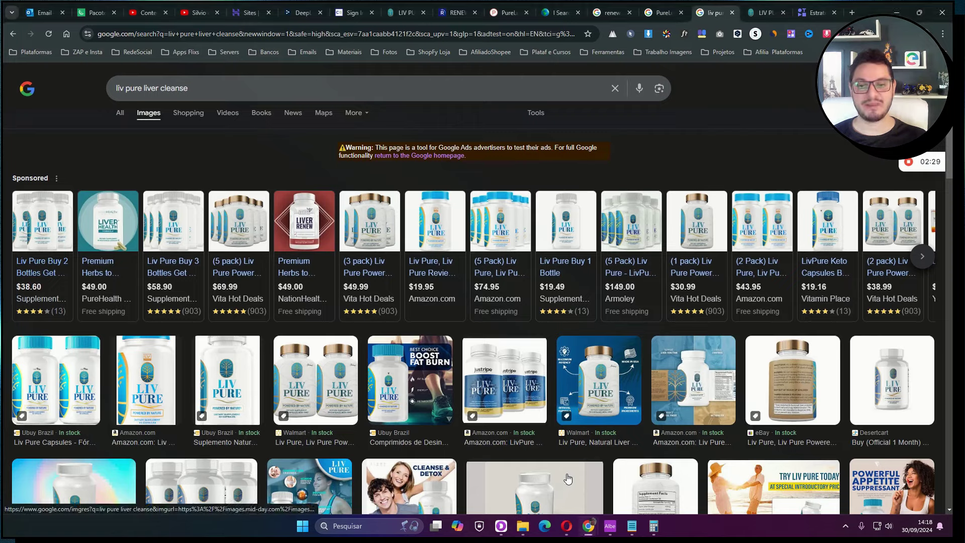
{"action": "left_click", "coordinate": [660, 10]}
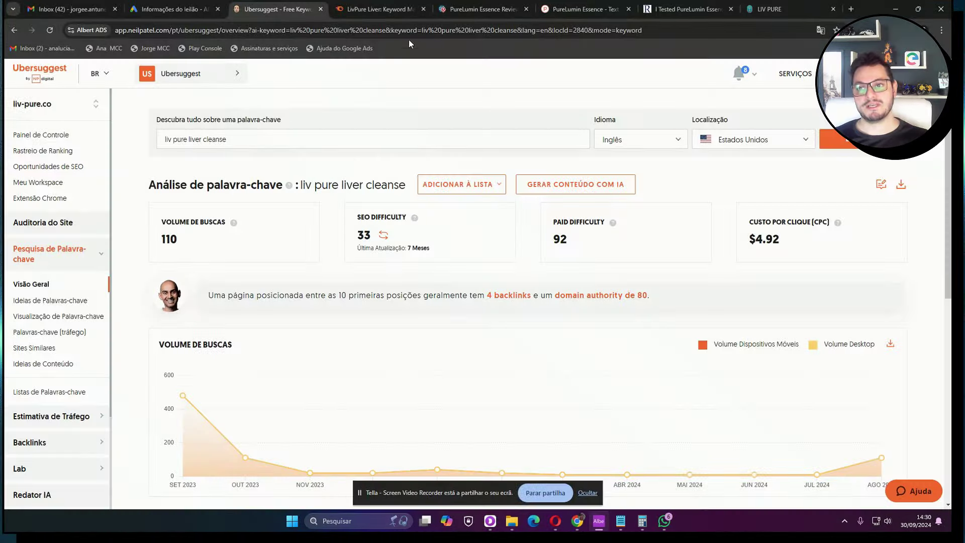
Compare the Semrush Keyword Magic Tool results for "LivPure Liver" with the Ubersuggest analysis of "liv pure liver cleanse"
{"action": "left_click", "coordinate": [351, 9]}
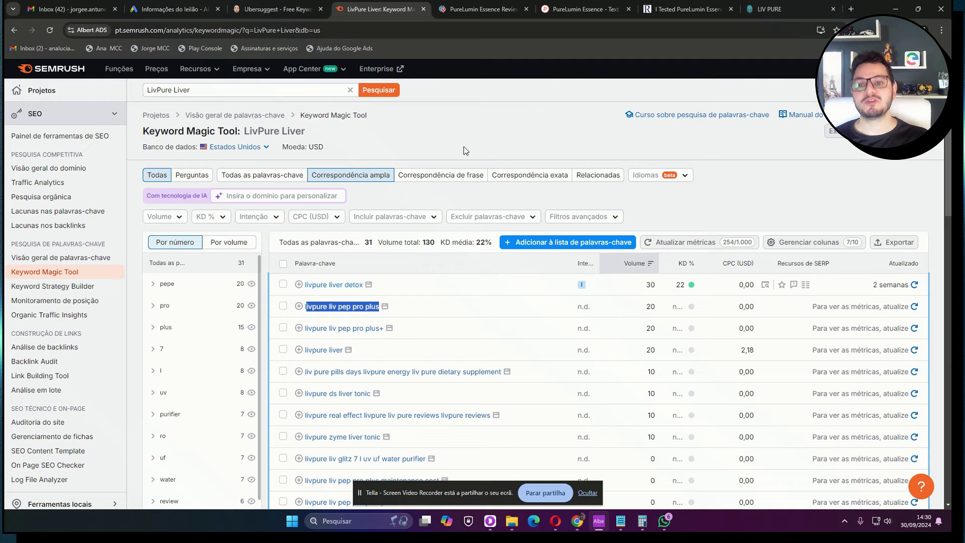
{"action": "left_click", "coordinate": [284, 9]}
{"action": "left_click", "coordinate": [355, 10]}
{"action": "left_click", "coordinate": [266, 10]}
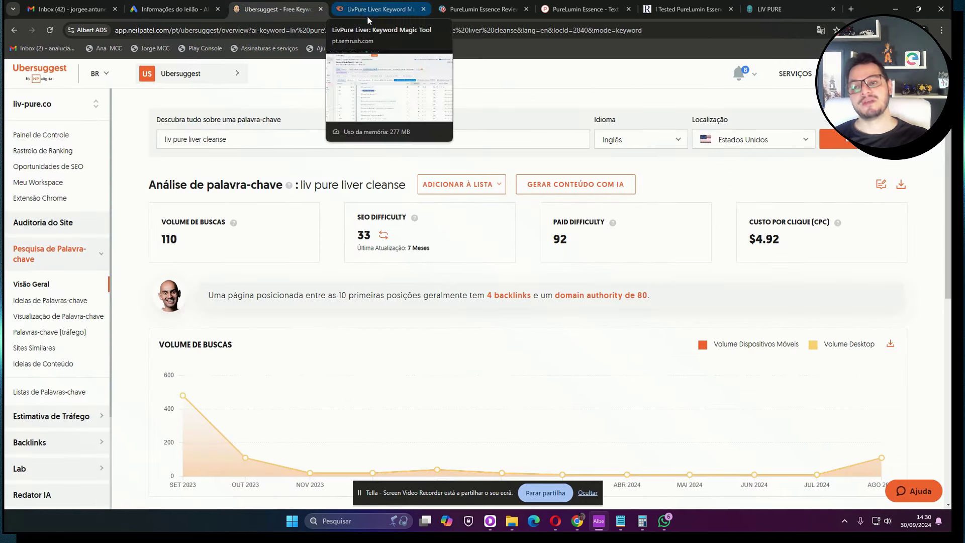
Look through the PureLumin Essence, I Search From and Renew pages and related Google image results, returning to the Ubersuggest and Semrush keyword data
{"action": "left_click", "coordinate": [579, 522]}
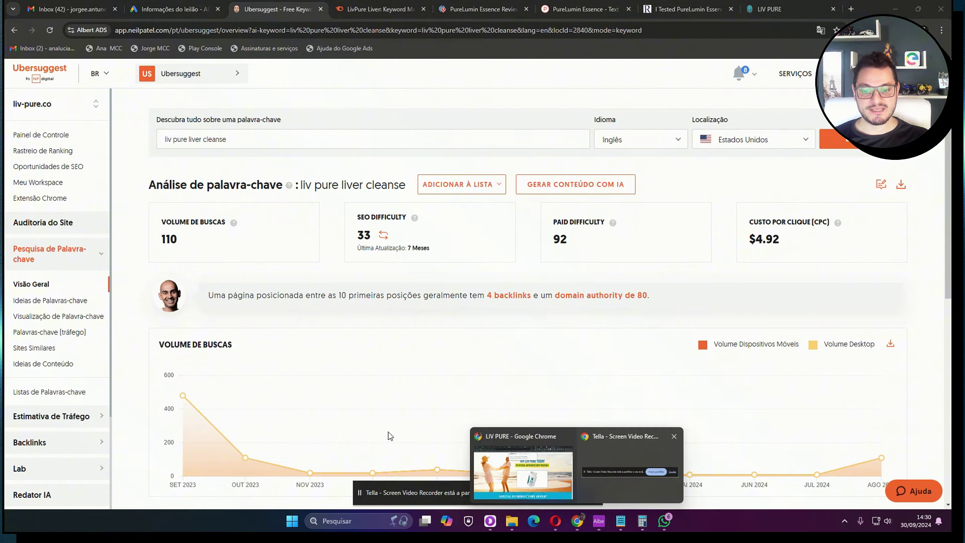
{"action": "left_click", "coordinate": [507, 465]}
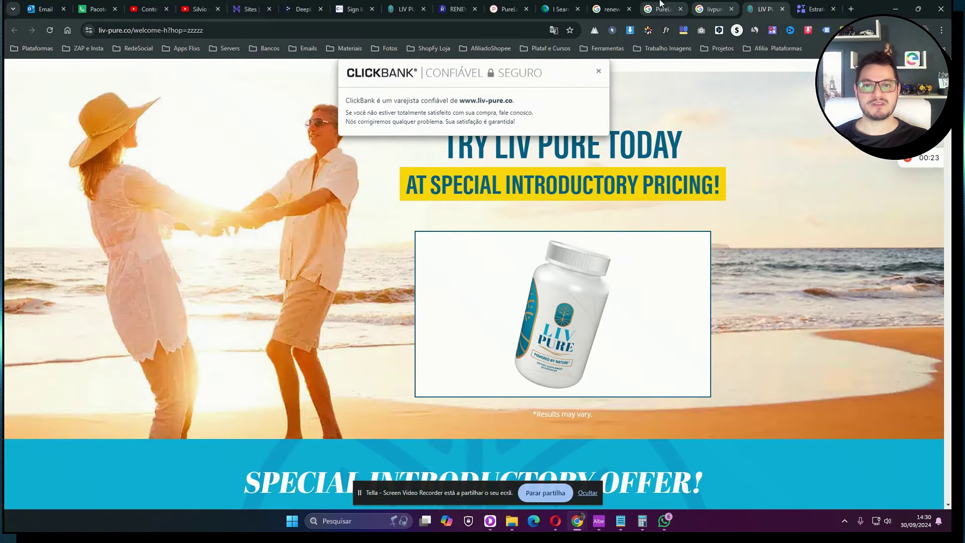
{"action": "left_click", "coordinate": [507, 9]}
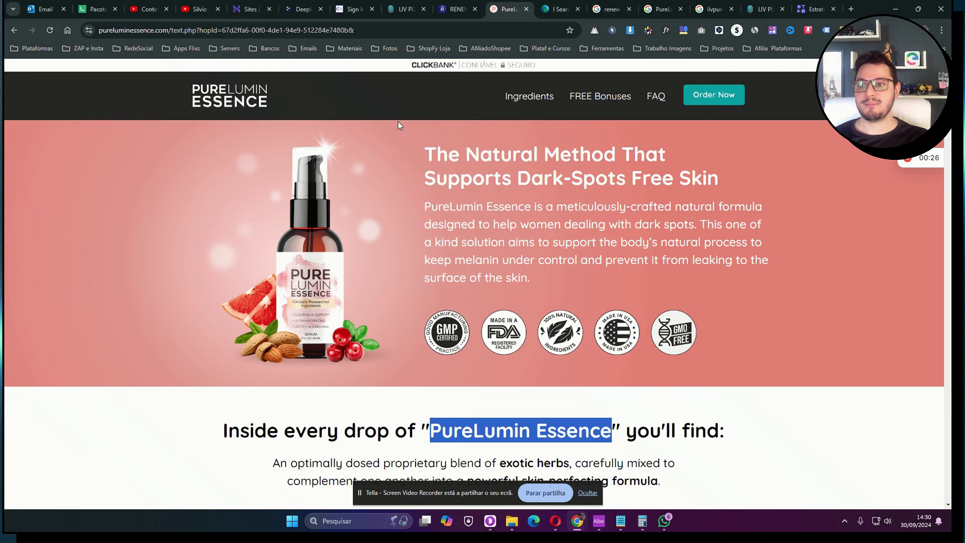
{"action": "left_click", "coordinate": [559, 9]}
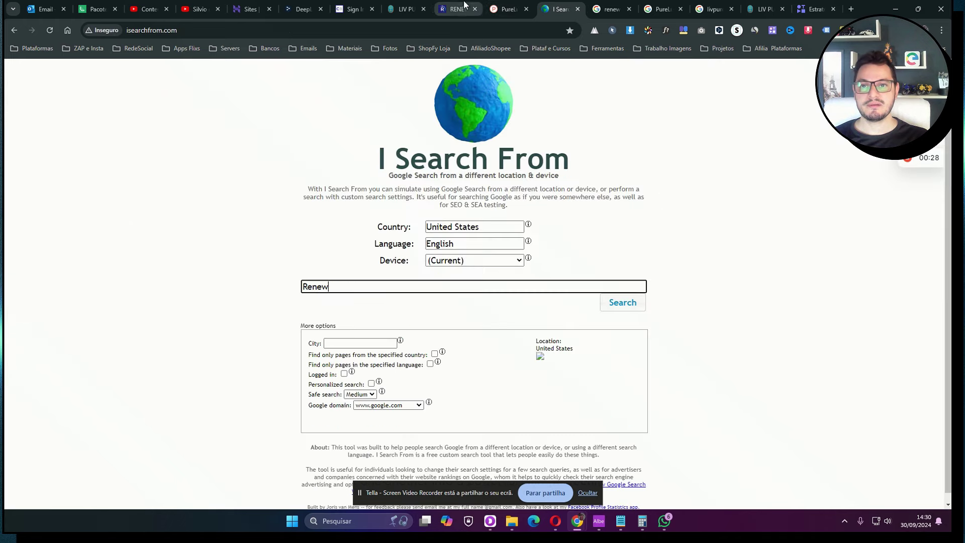
{"action": "left_click", "coordinate": [464, 6]}
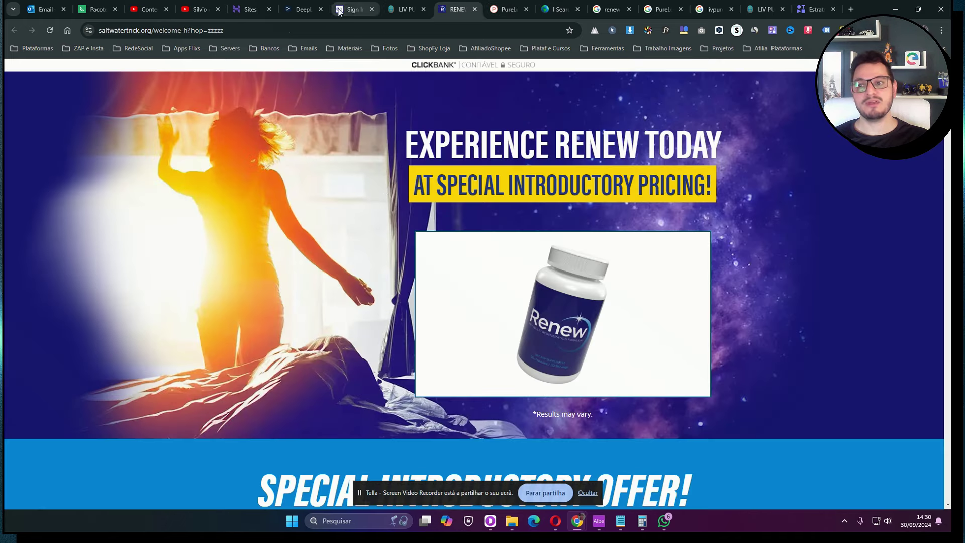
{"action": "left_click", "coordinate": [592, 11]}
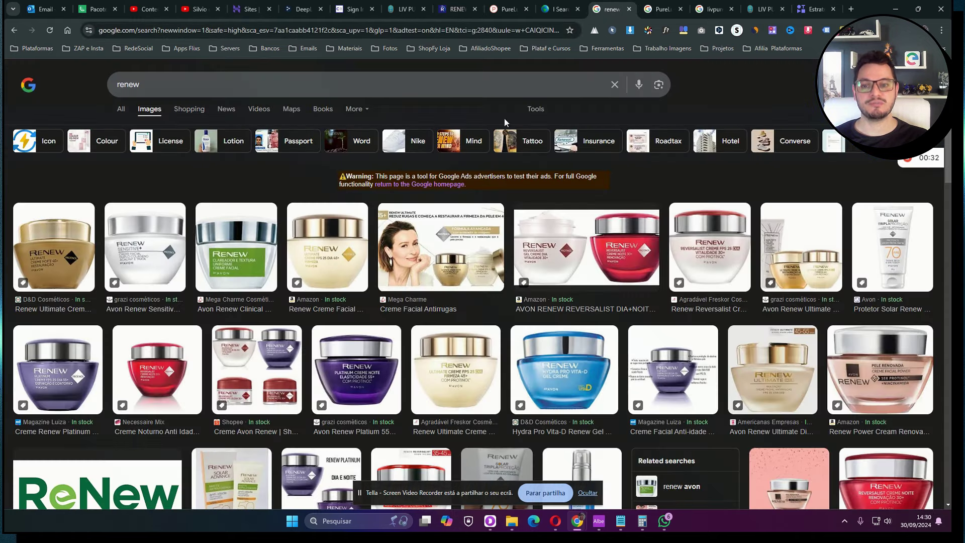
{"action": "key", "text": "ctrl+Tab"}
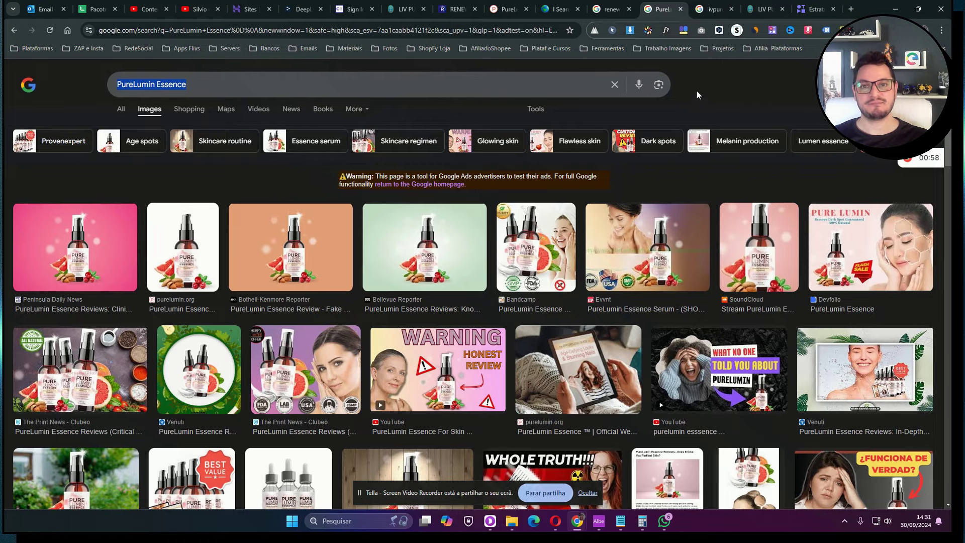
{"action": "left_click", "coordinate": [598, 523]}
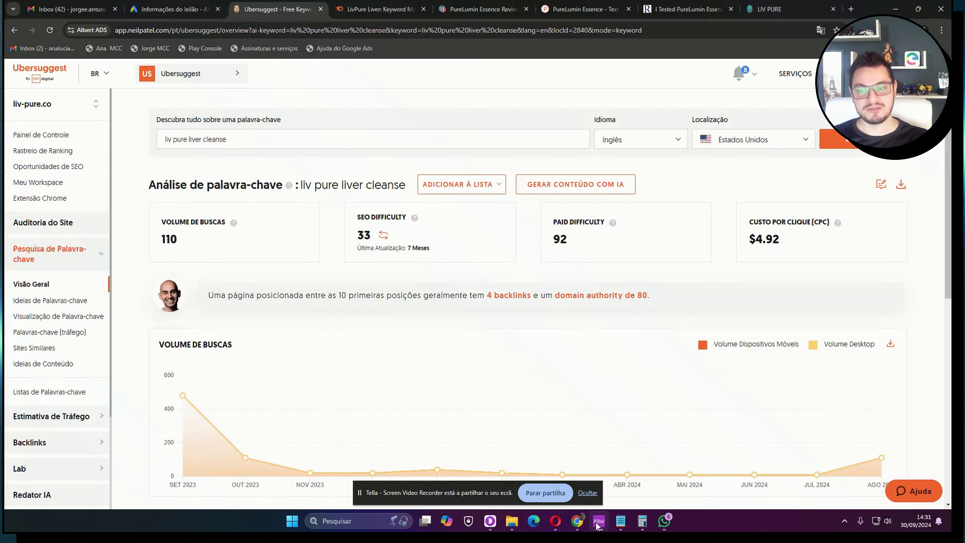
{"action": "left_click", "coordinate": [376, 8]}
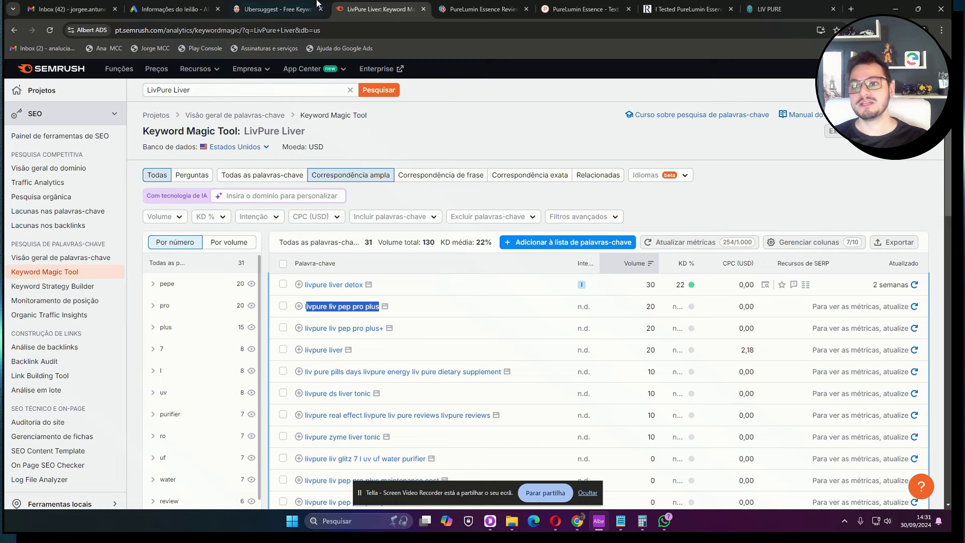
Open the YouTube lesson "Parte 01 - $100,00 Dólar" from the channel in the other Chrome window and expand its description
{"action": "mouse_move", "coordinate": [576, 521]}
{"action": "left_click", "coordinate": [511, 452]}
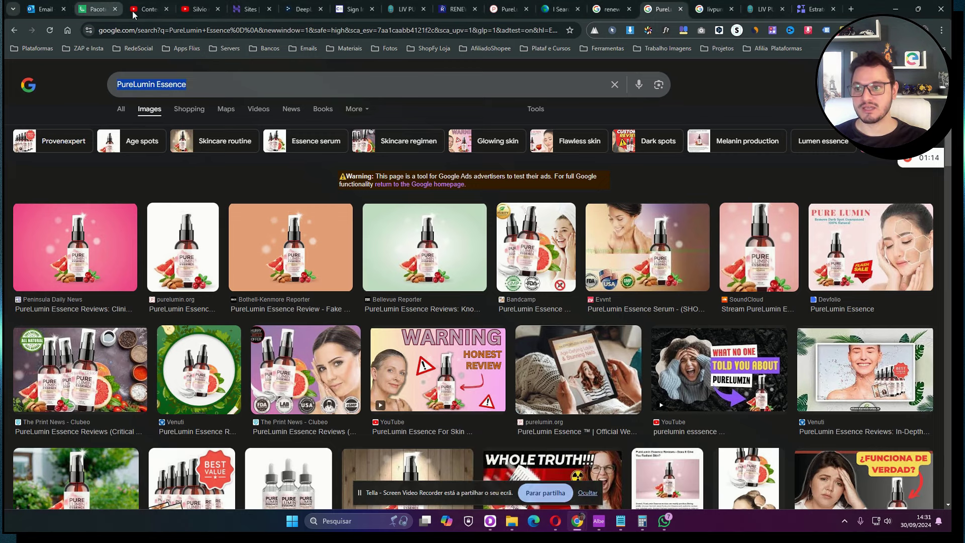
{"action": "left_click", "coordinate": [199, 9]}
{"action": "scroll", "coordinate": [406, 376], "scroll_direction": "down", "scroll_amount": 5}
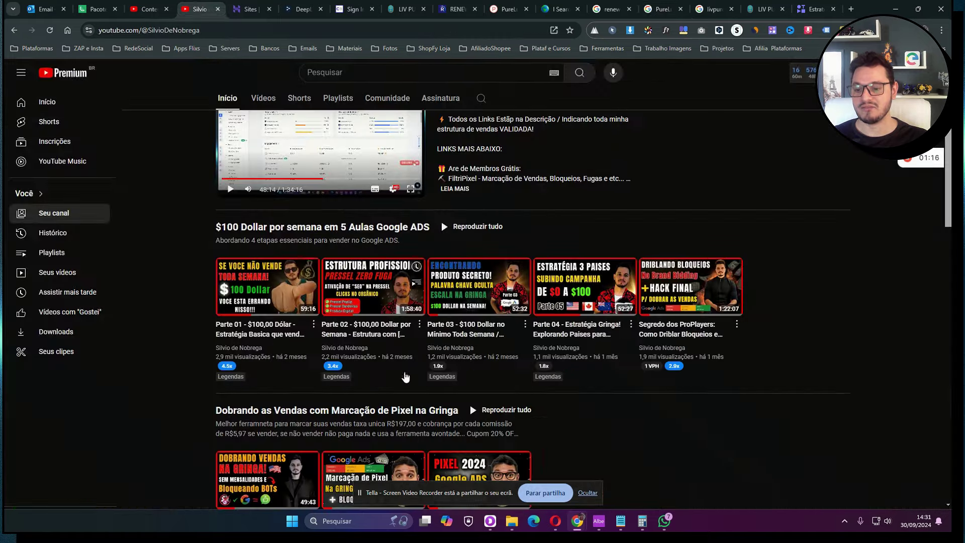
{"action": "left_click", "coordinate": [275, 274]}
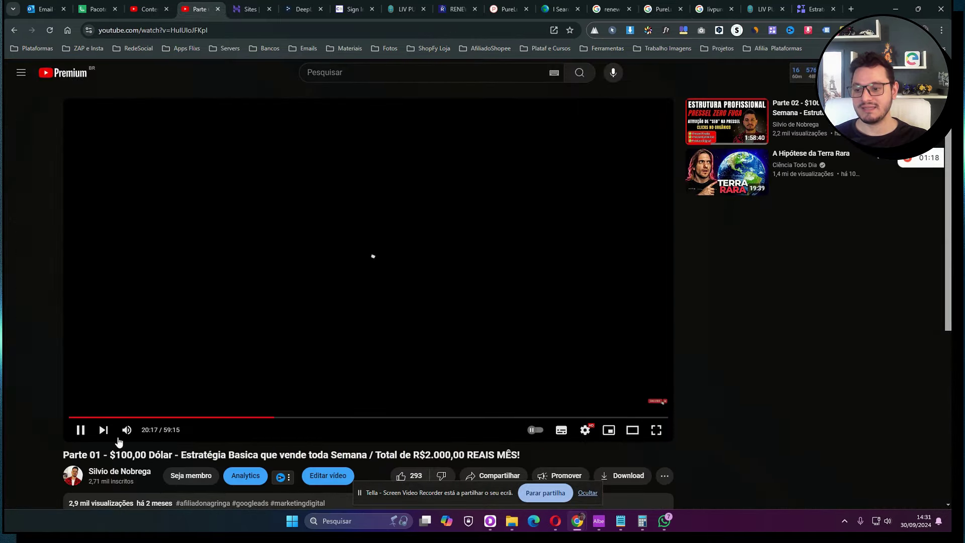
{"action": "scroll", "coordinate": [237, 343], "scroll_direction": "down", "scroll_amount": 5}
{"action": "left_click", "coordinate": [151, 283]}
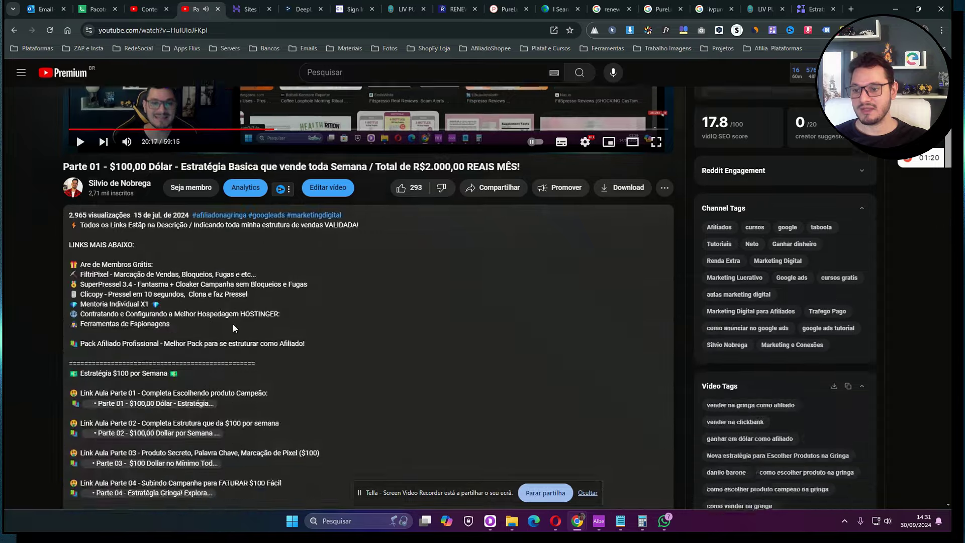
Examine the platform list and spy-tool access links in the video description, highlighting the 90-day access price, and return to Semrush
{"action": "scroll", "coordinate": [233, 324], "scroll_direction": "down", "scroll_amount": 15}
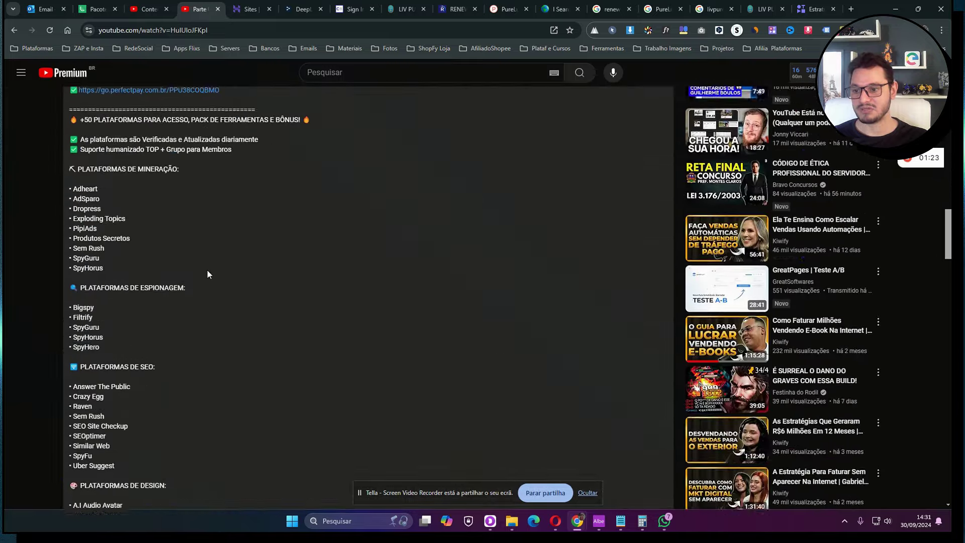
{"action": "scroll", "coordinate": [113, 344], "scroll_direction": "up", "scroll_amount": 1}
{"action": "scroll", "coordinate": [166, 429], "scroll_direction": "down", "scroll_amount": 1}
{"action": "scroll", "coordinate": [168, 412], "scroll_direction": "up", "scroll_amount": 7}
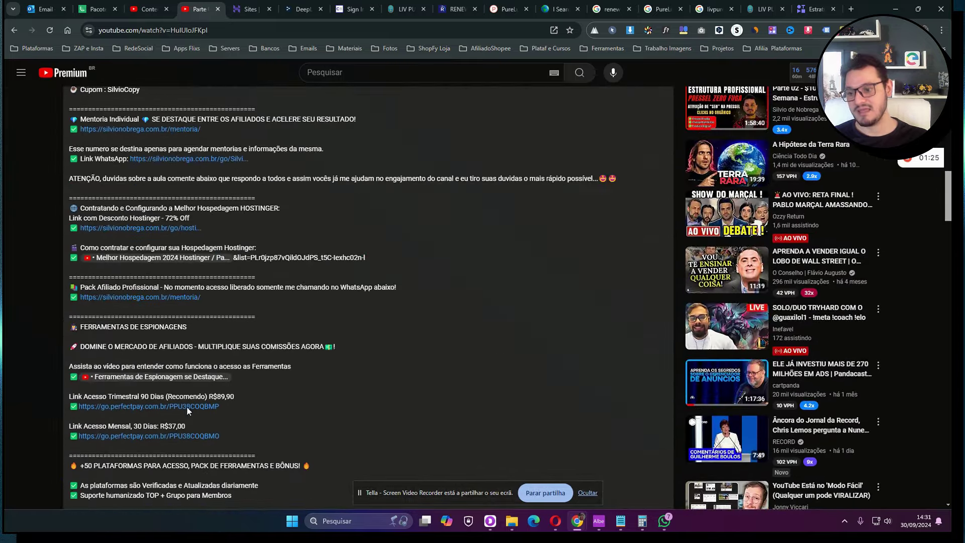
{"action": "left_click_drag", "start_coordinate": [237, 399], "coordinate": [200, 399]}
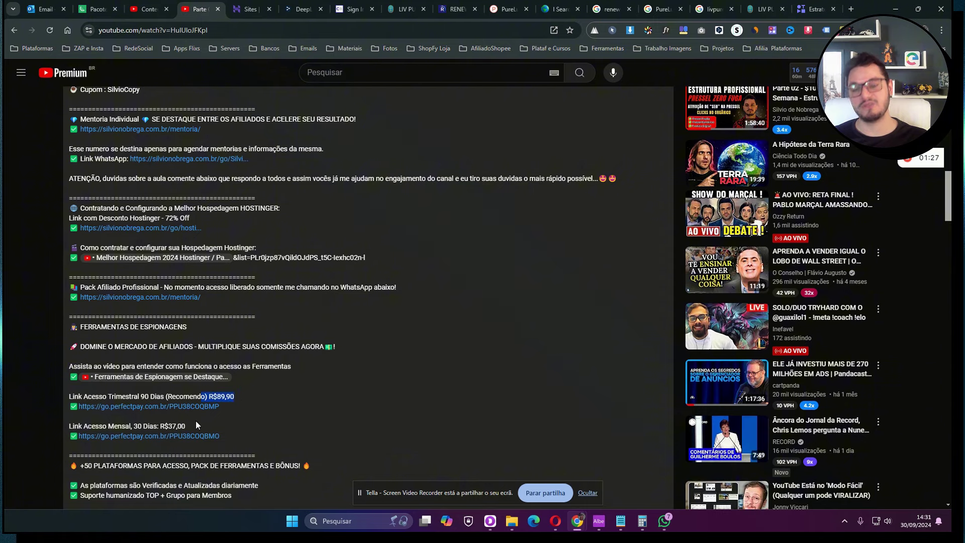
{"action": "scroll", "coordinate": [416, 337], "scroll_direction": "up", "scroll_amount": 15}
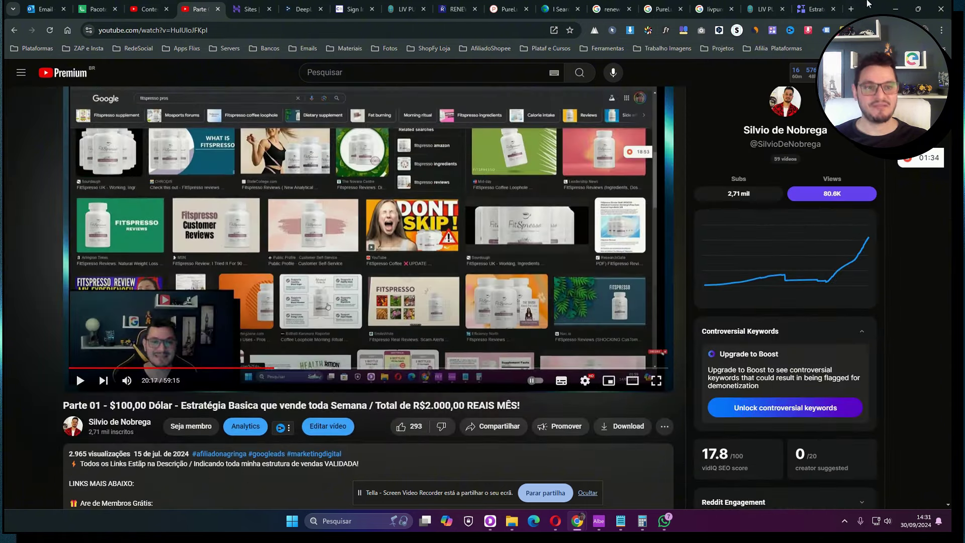
{"action": "left_click", "coordinate": [885, 8]}
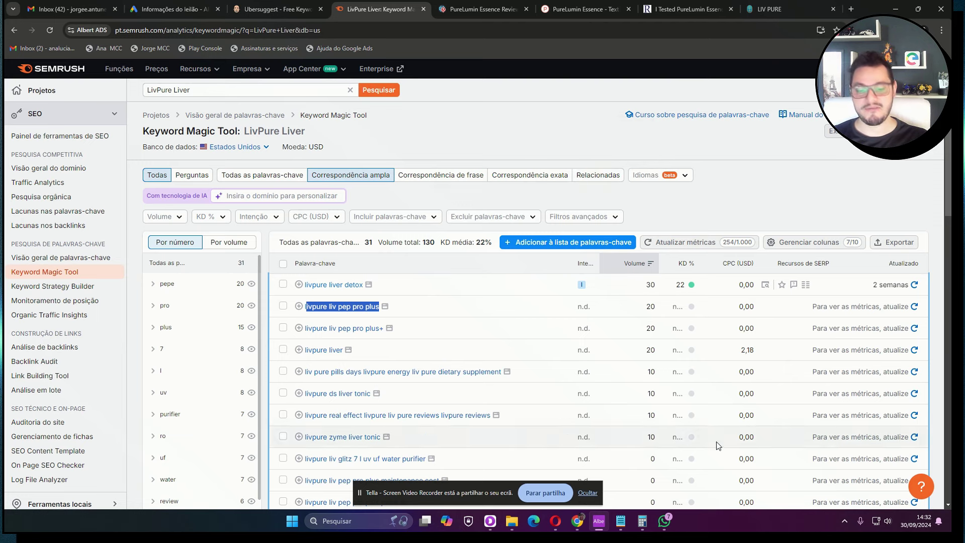
Check the Notepad keyword list and filter the Keyword Magic Tool results for "LivPure Liver" to exact match
{"action": "left_click", "coordinate": [620, 520]}
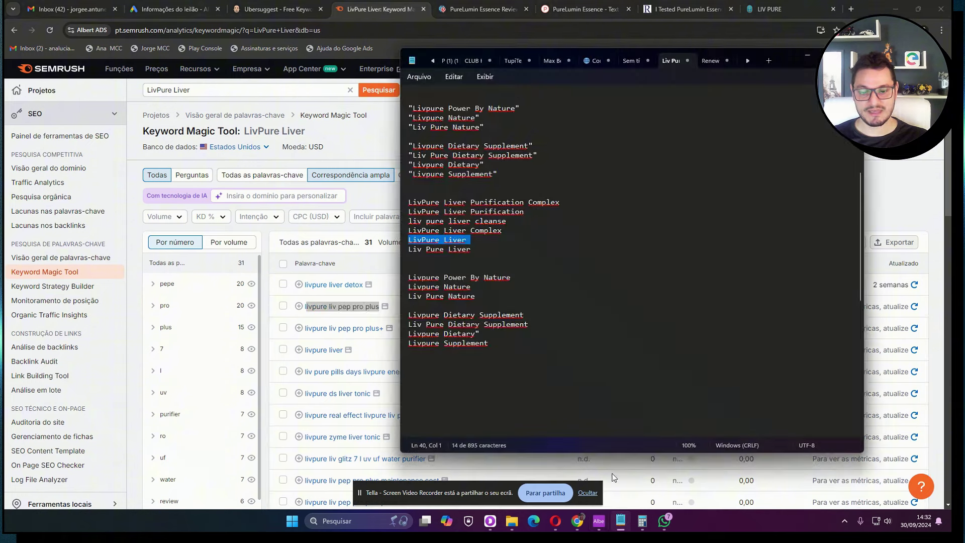
{"action": "left_click", "coordinate": [233, 92]}
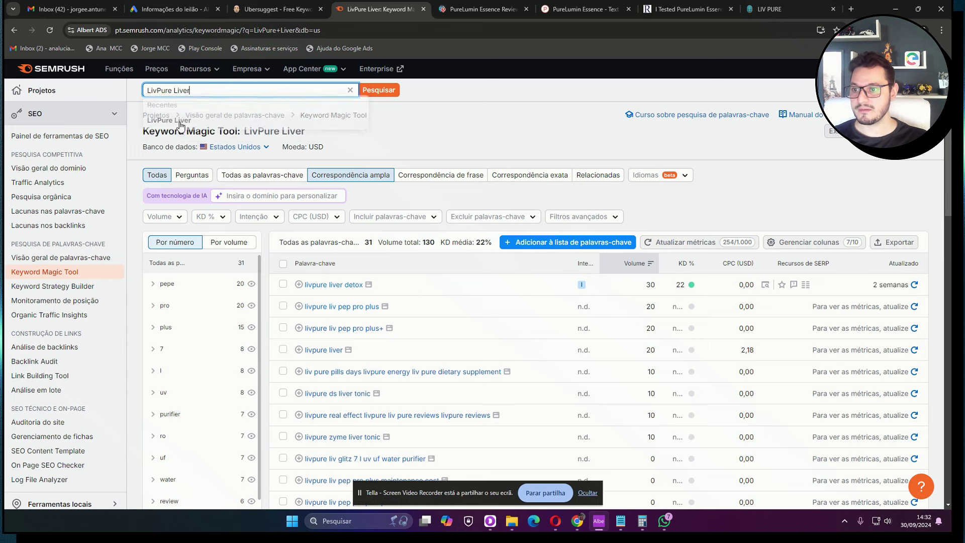
{"action": "scroll", "coordinate": [336, 185], "scroll_direction": "down", "scroll_amount": 1}
{"action": "scroll", "coordinate": [337, 185], "scroll_direction": "up", "scroll_amount": 1}
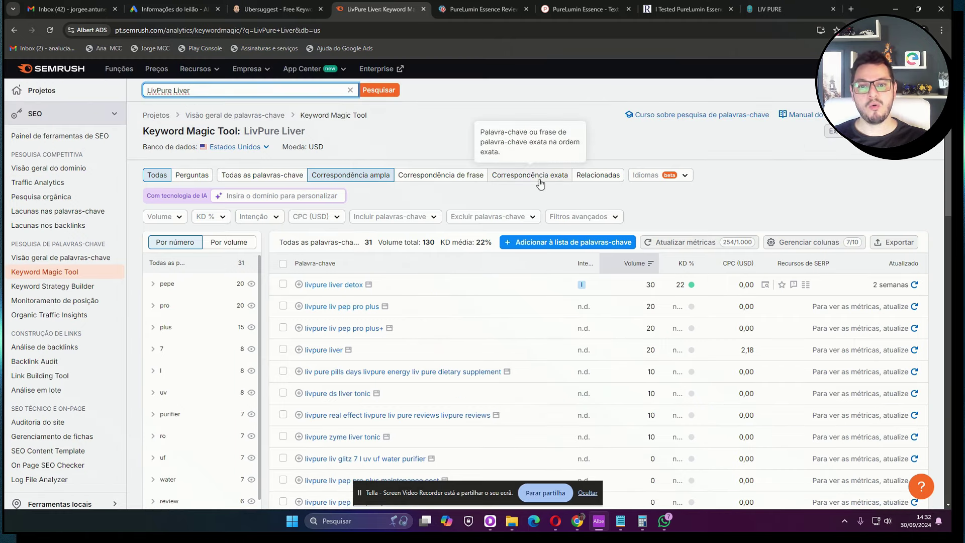
{"action": "scroll", "coordinate": [416, 265], "scroll_direction": "down", "scroll_amount": 1}
{"action": "scroll", "coordinate": [507, 192], "scroll_direction": "up", "scroll_amount": 1}
{"action": "left_click", "coordinate": [511, 176]}
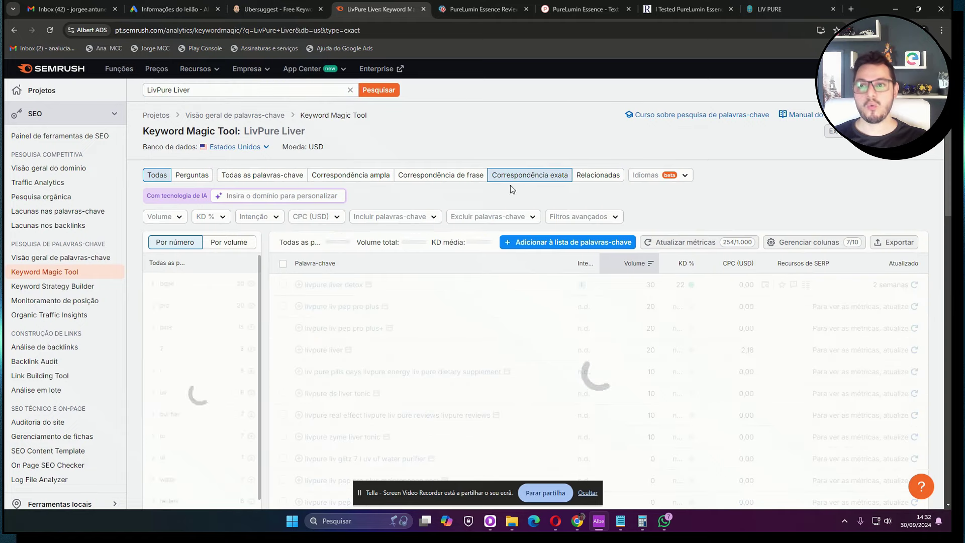
Copy the keyword "livpure liver detox" from the exact-match results
{"action": "triple_click", "coordinate": [207, 96]}
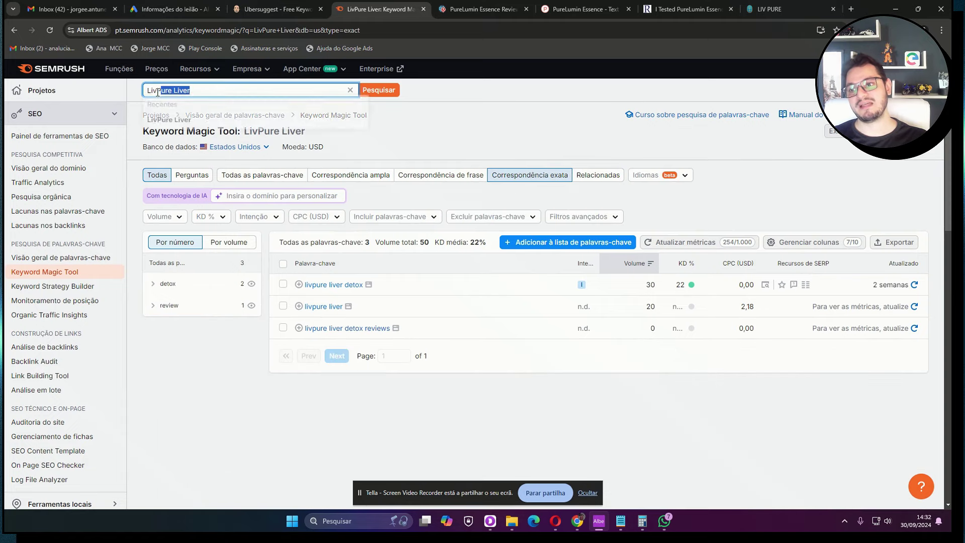
{"action": "left_click", "coordinate": [423, 139]}
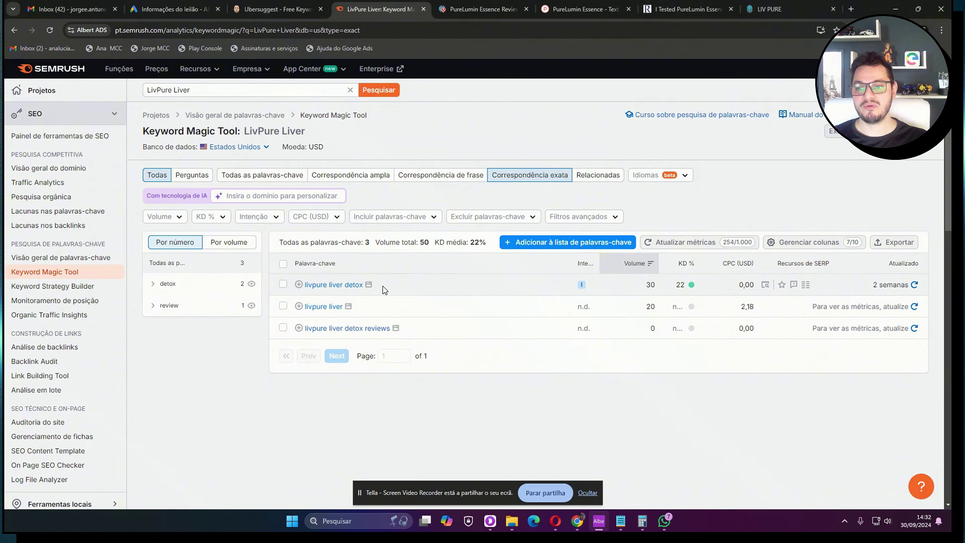
{"action": "left_click_drag", "start_coordinate": [384, 289], "coordinate": [304, 285]}
{"action": "key", "text": "ctrl+c"}
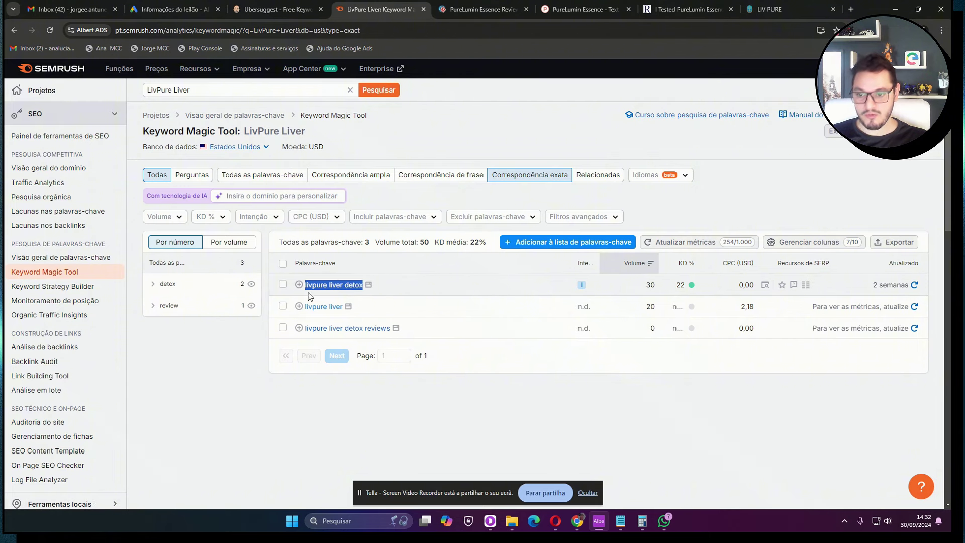
Search Google Images for "livpure liver detox" in the other Chrome window and look through the sponsored products and image results
{"action": "left_click", "coordinate": [575, 523]}
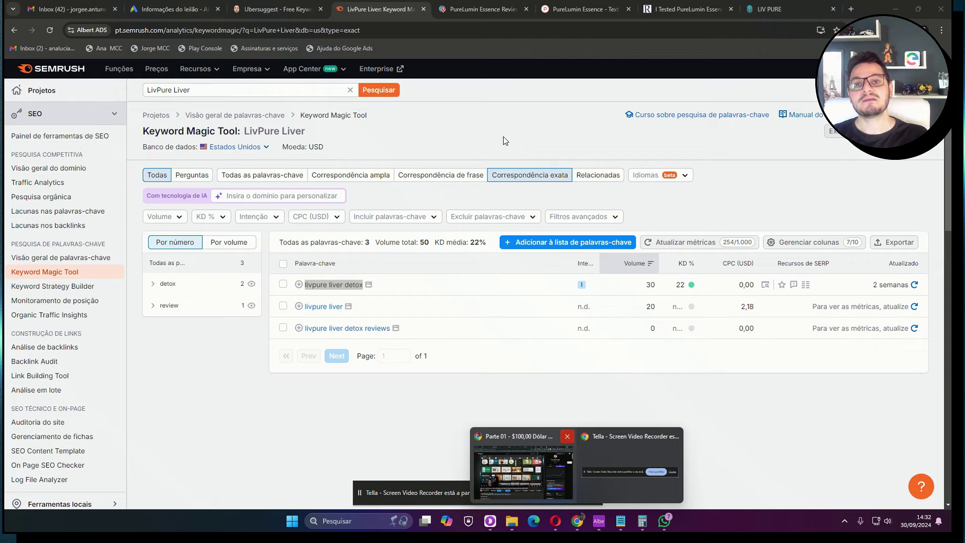
{"action": "left_click", "coordinate": [563, 478]}
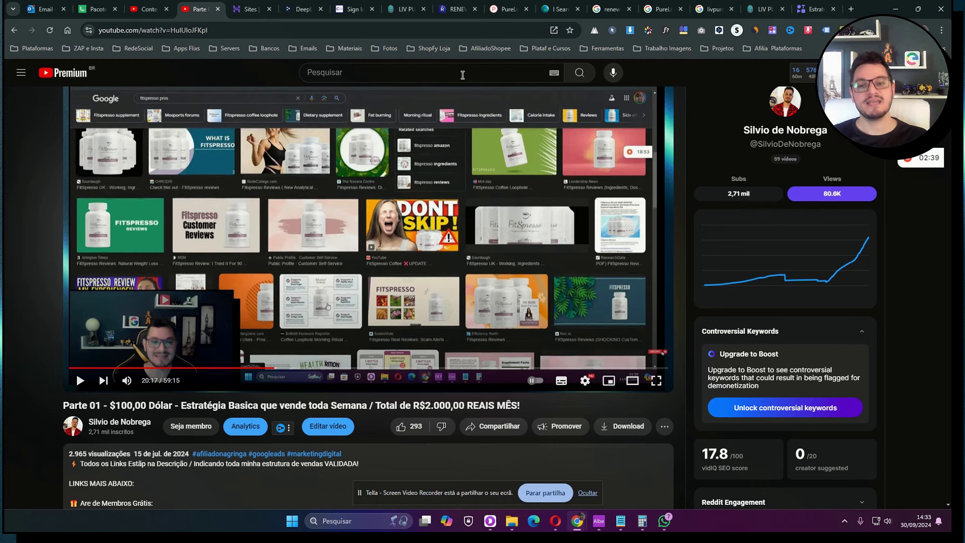
{"action": "scroll", "coordinate": [185, 99], "scroll_direction": "up", "scroll_amount": 1}
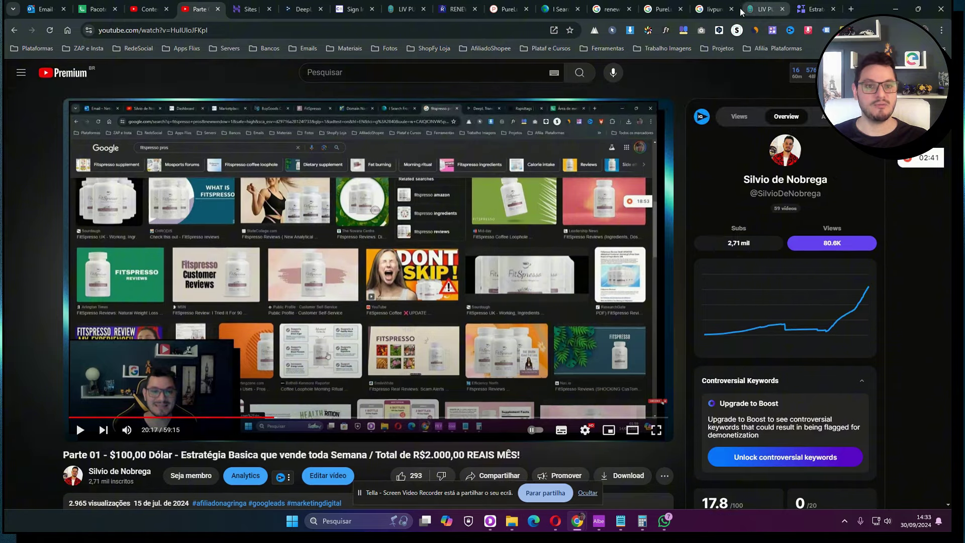
{"action": "left_click", "coordinate": [713, 9]}
{"action": "left_click", "coordinate": [758, 9]}
{"action": "left_click", "coordinate": [714, 9]}
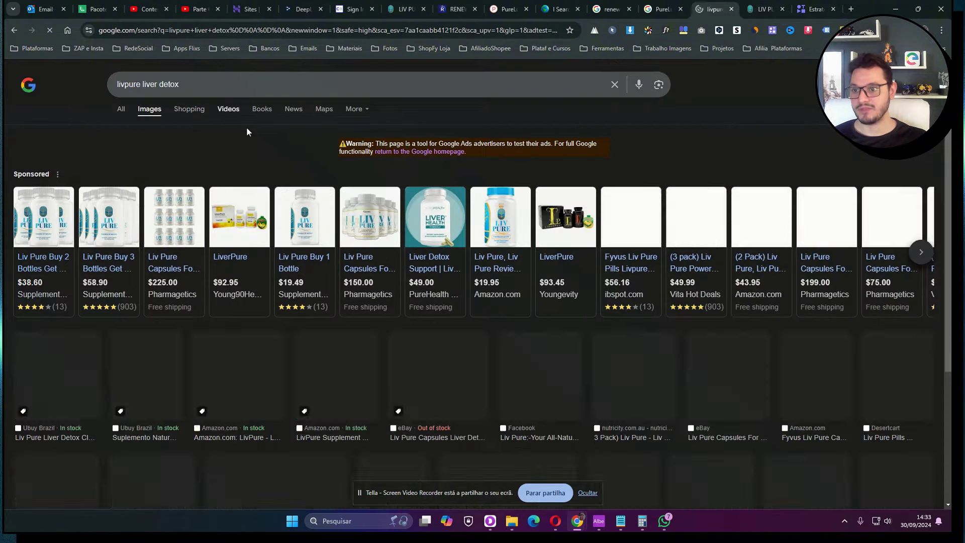
{"action": "scroll", "coordinate": [407, 284], "scroll_direction": "down", "scroll_amount": 1}
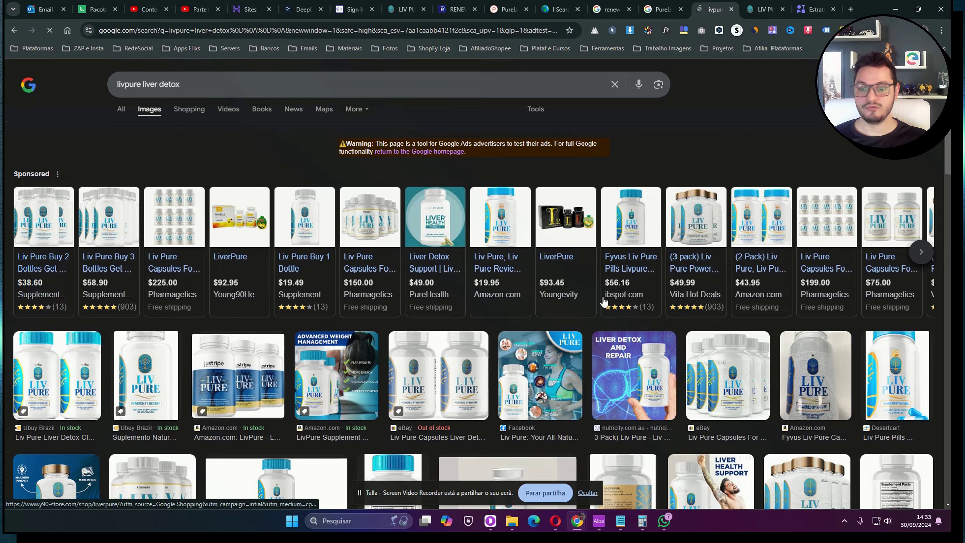
{"action": "scroll", "coordinate": [623, 274], "scroll_direction": "down", "scroll_amount": 8}
{"action": "scroll", "coordinate": [623, 274], "scroll_direction": "down", "scroll_amount": 5}
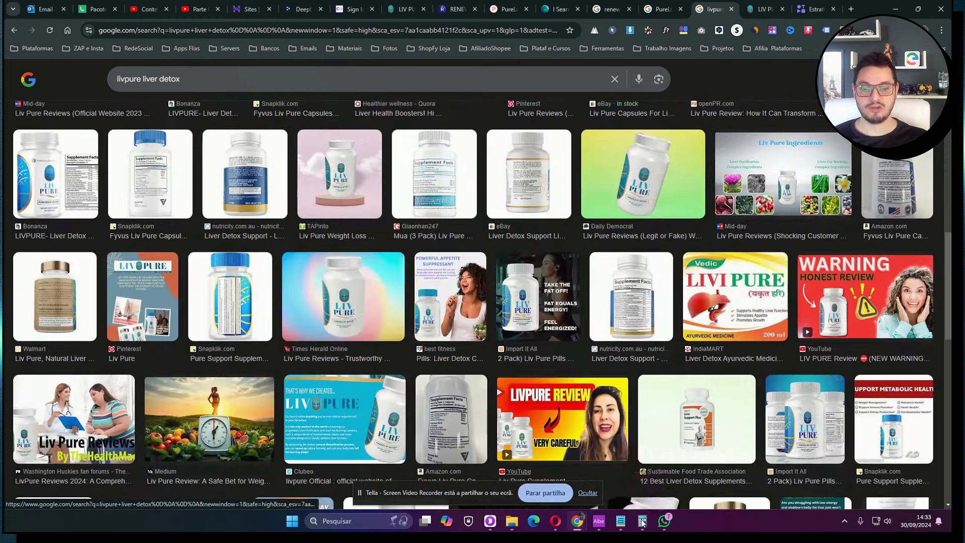
Insert three blank lines between the quoted and unquoted keyword lists in Notepad and place the cursor below the "Palavra Cahve" heading
{"action": "left_click", "coordinate": [621, 521]}
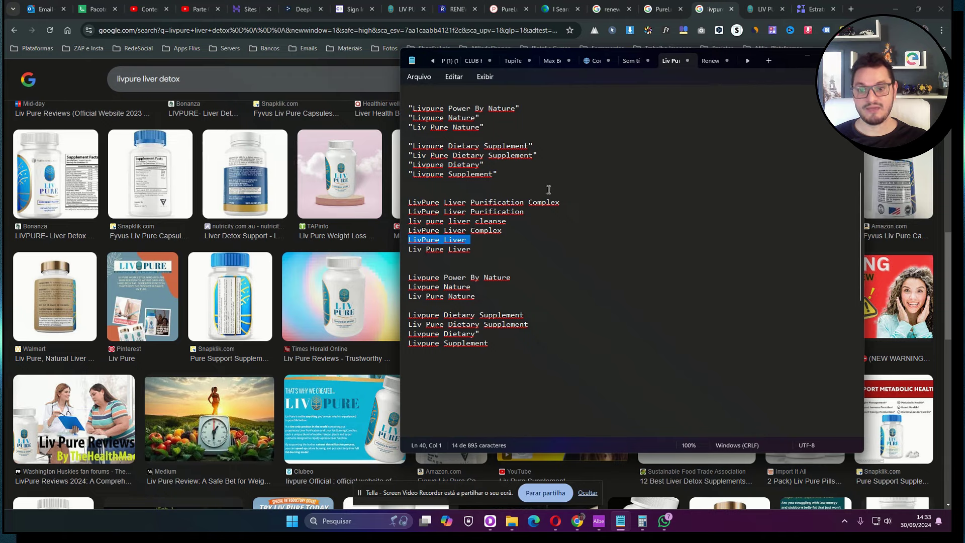
{"action": "scroll", "coordinate": [549, 190], "scroll_direction": "up", "scroll_amount": 3}
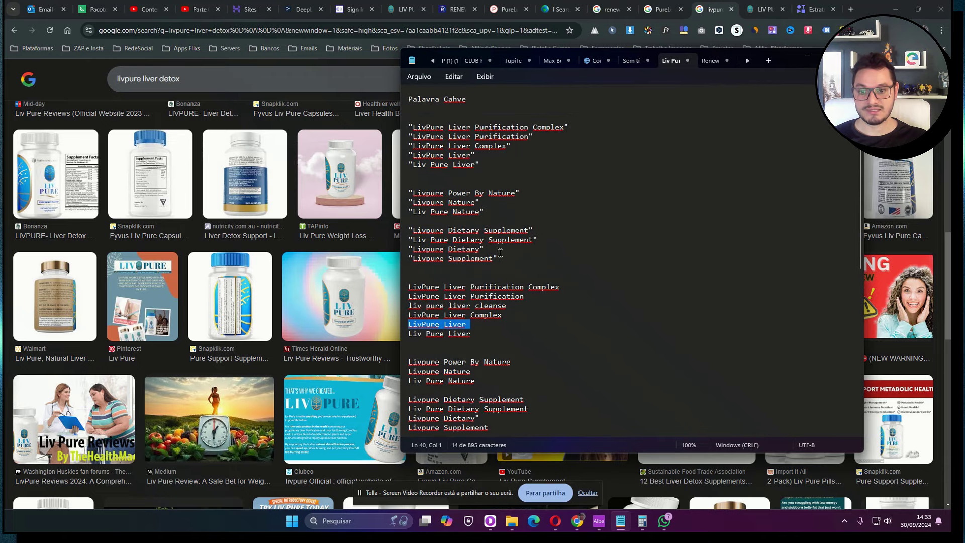
{"action": "scroll", "coordinate": [500, 253], "scroll_direction": "up", "scroll_amount": 2}
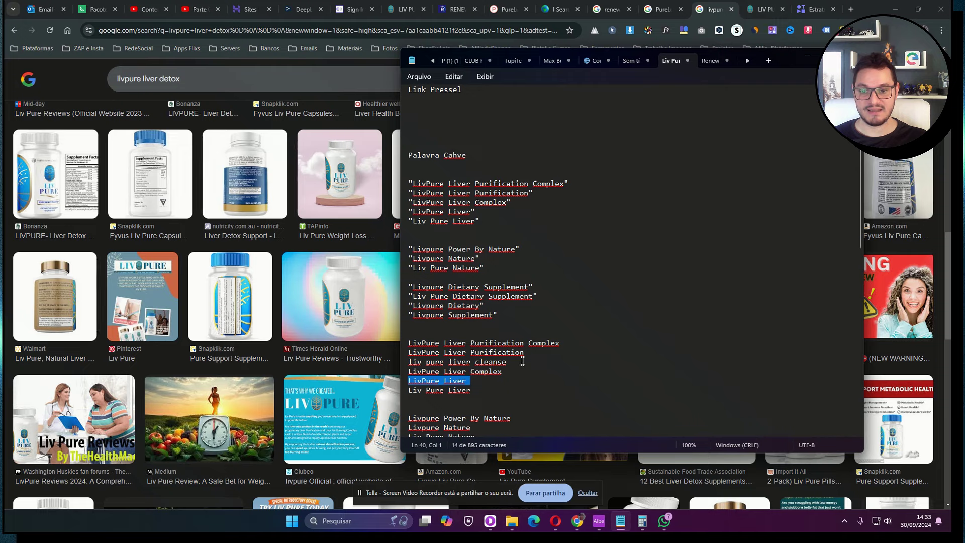
{"action": "left_click", "coordinate": [487, 333]}
{"action": "key", "text": "Return"}
{"action": "key", "text": "Return"}
{"action": "key", "text": "Return"}
{"action": "left_click", "coordinate": [462, 167]}
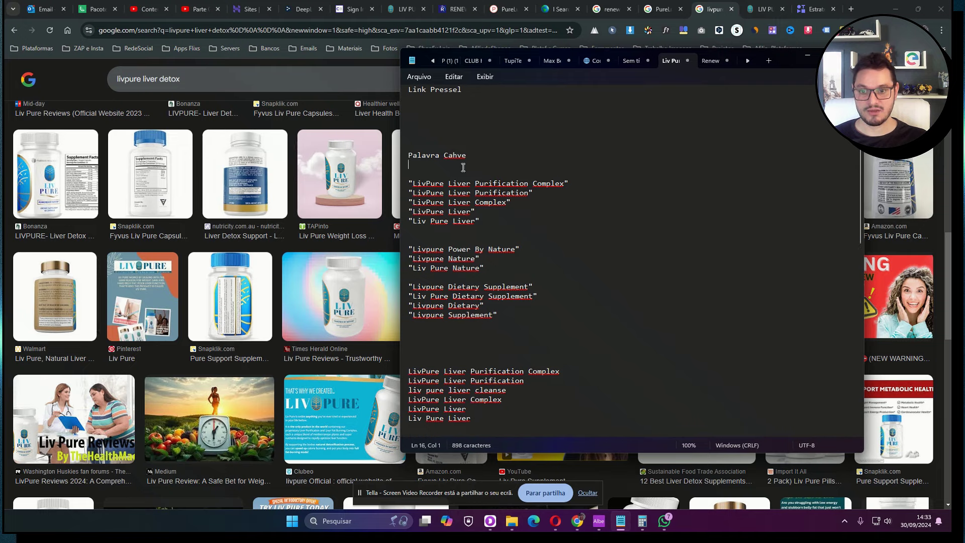
Paste "livpure liver detox" under "Palavra Cahve" and copy "liv pure liver cleanse" into the quoted list below "LivPure Liver Purification"
{"action": "key", "text": "Return"}
{"action": "key", "text": "ctrl+v"}
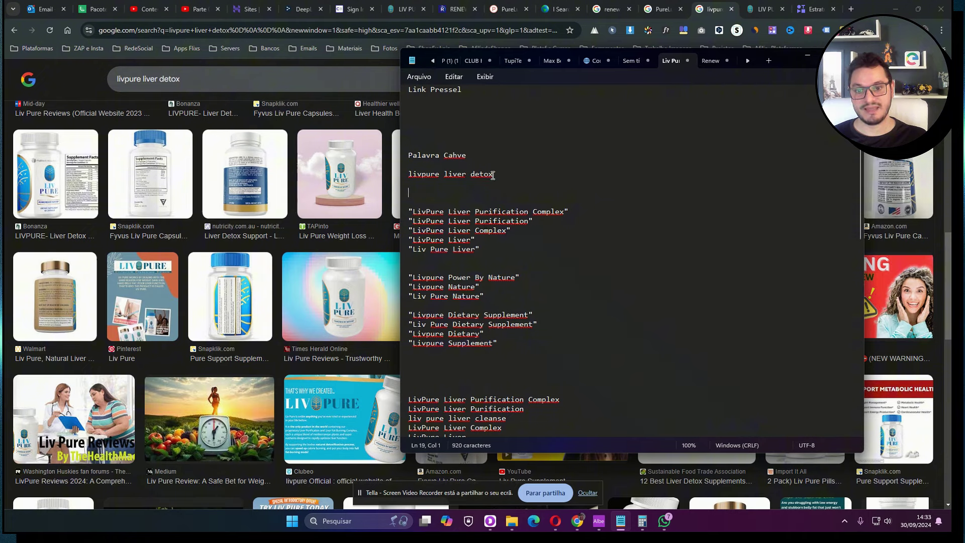
{"action": "triple_click", "coordinate": [494, 419]}
{"action": "key", "text": "ctrl+c"}
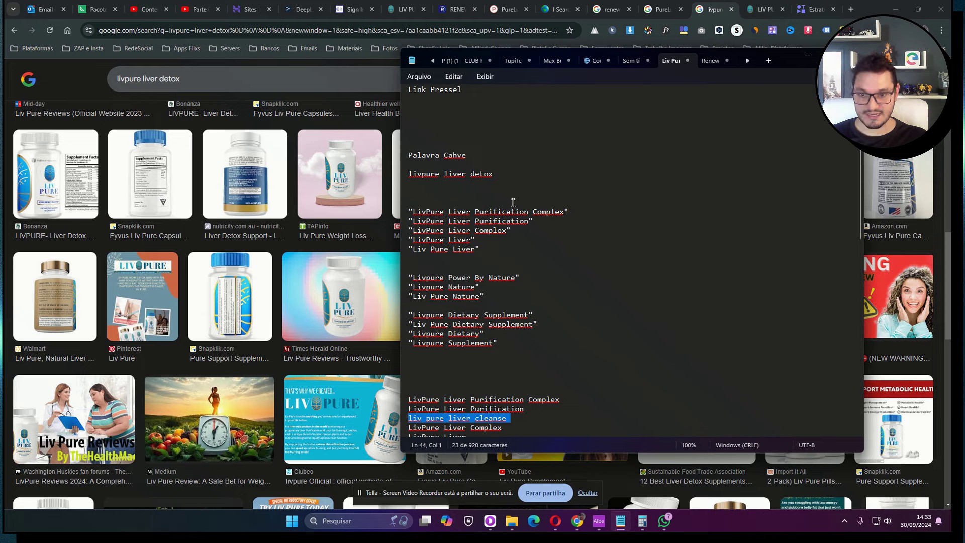
{"action": "left_click", "coordinate": [545, 222]}
{"action": "key", "text": "Return"}
{"action": "key", "text": "ctrl+v"}
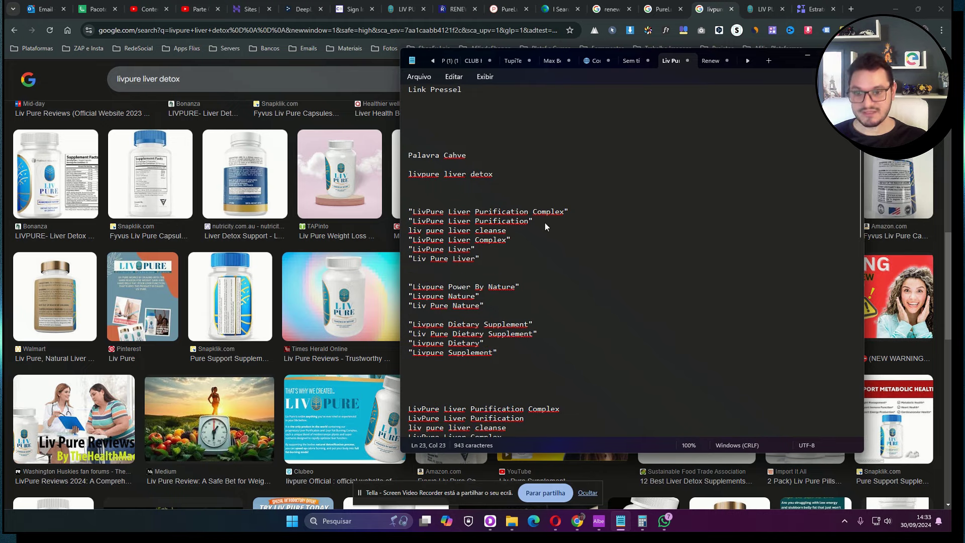
Enclose the newly pasted "liv pure liver cleanse" keyword in double quotation marks
{"action": "type", "text": "\""}
{"action": "key", "text": "Left"}
{"action": "key", "text": "Left"}
{"action": "key", "text": "Left"}
{"action": "key", "text": "Left"}
{"action": "key", "text": "Left"}
{"action": "key", "text": "Left"}
{"action": "key", "text": "Left"}
{"action": "key", "text": "Left"}
{"action": "key", "text": "Left"}
{"action": "key", "text": "Left"}
{"action": "key", "text": "Left"}
{"action": "key", "text": "Left"}
{"action": "key", "text": "Left"}
{"action": "key", "text": "Left"}
{"action": "key", "text": "Left"}
{"action": "key", "text": "Left"}
{"action": "key", "text": "Left"}
{"action": "key", "text": "Left"}
{"action": "key", "text": "Left"}
{"action": "key", "text": "Left"}
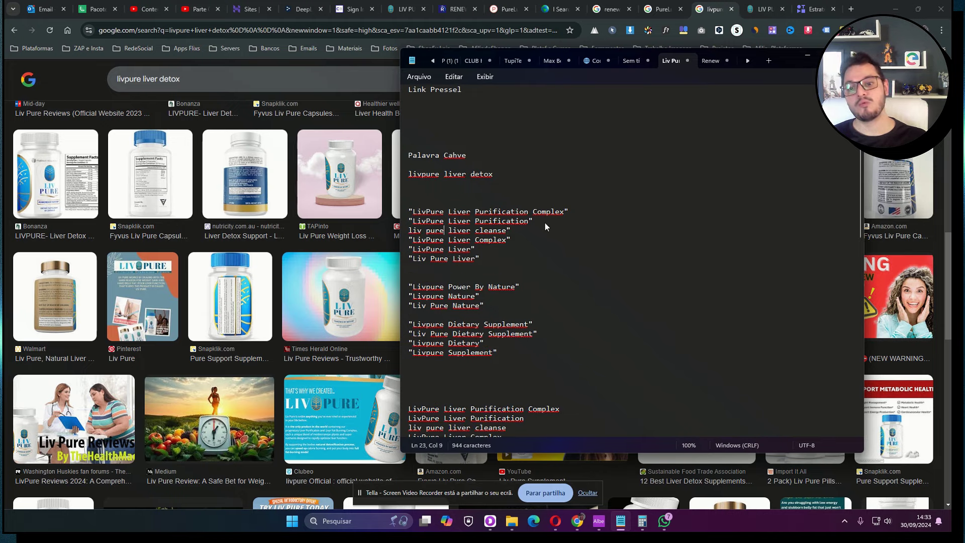
{"action": "type", "text": "\""}
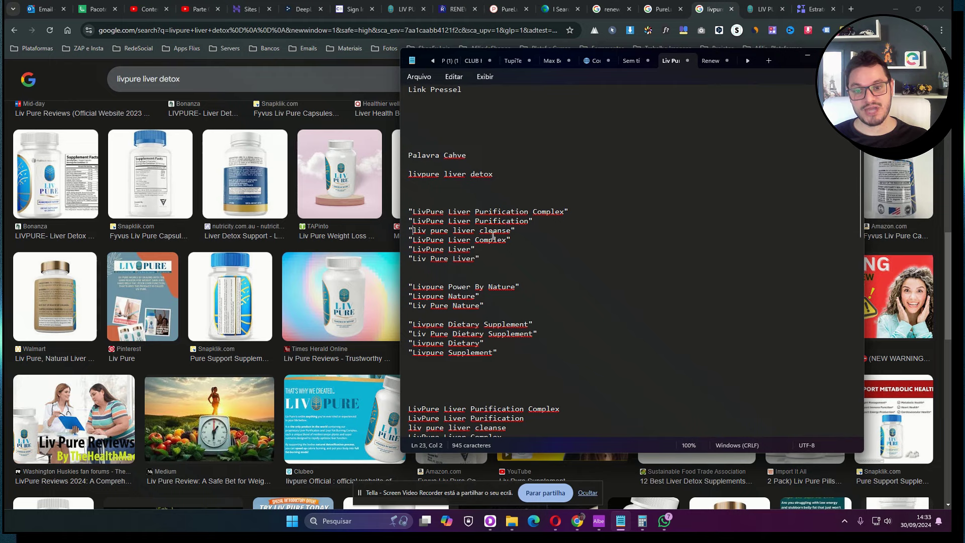
Compare the standalone "livpure liver detox" keyword with the quoted LivPure Liver group in the Notepad list
{"action": "left_click_drag", "start_coordinate": [475, 259], "coordinate": [405, 173]}
{"action": "left_click", "coordinate": [437, 183]}
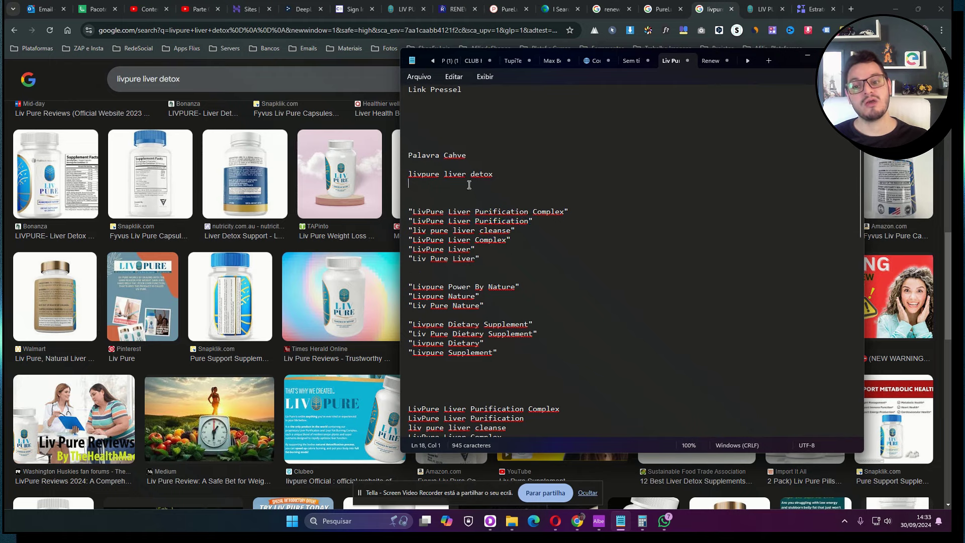
{"action": "left_click", "coordinate": [425, 201]}
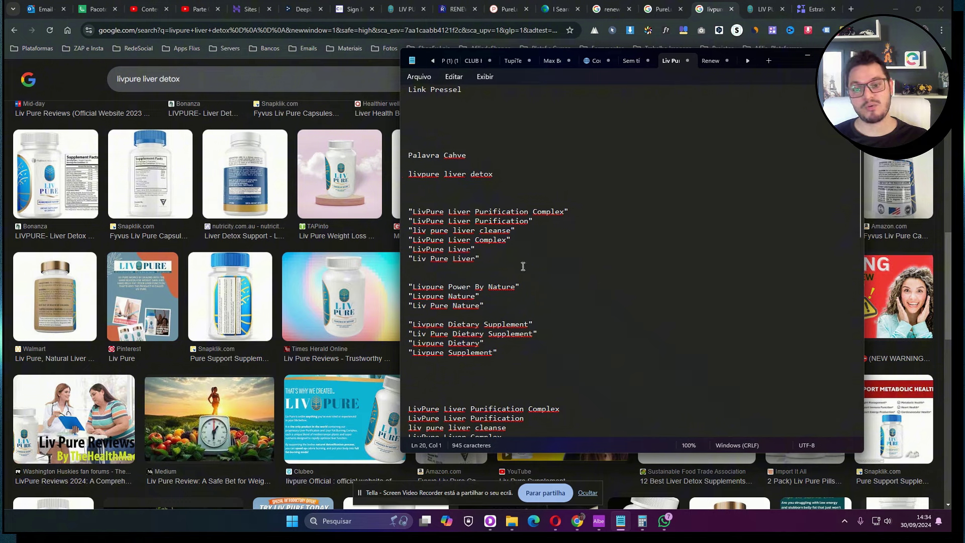
{"action": "left_click_drag", "start_coordinate": [521, 262], "coordinate": [430, 211]}
{"action": "left_click", "coordinate": [462, 191]}
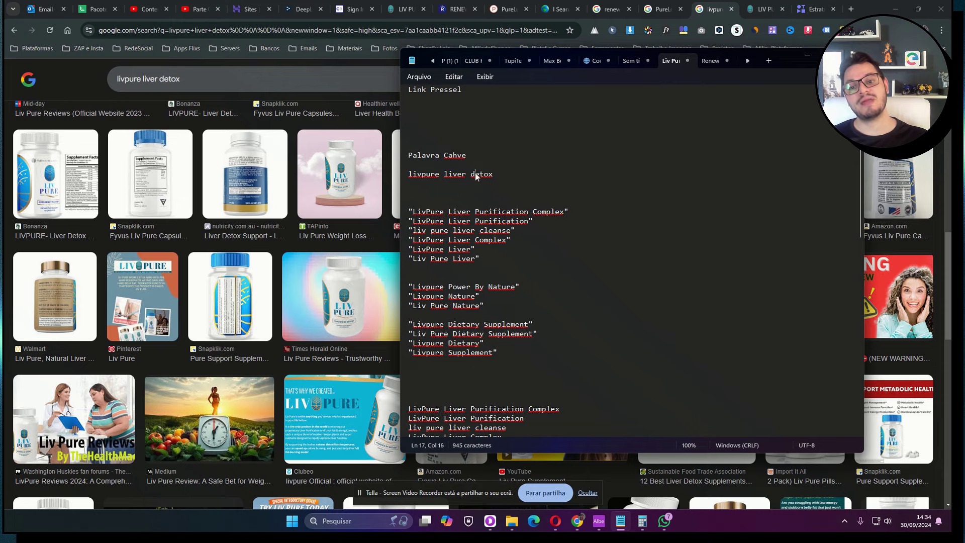
{"action": "double_click", "coordinate": [480, 175]}
{"action": "triple_click", "coordinate": [483, 176]}
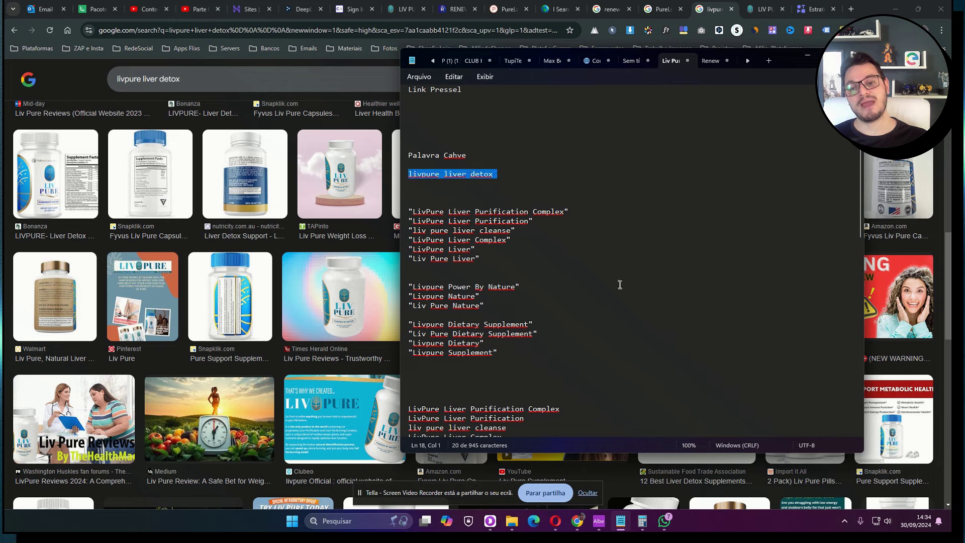
{"action": "left_click", "coordinate": [500, 173]}
{"action": "left_click_drag", "start_coordinate": [501, 173], "coordinate": [426, 174]}
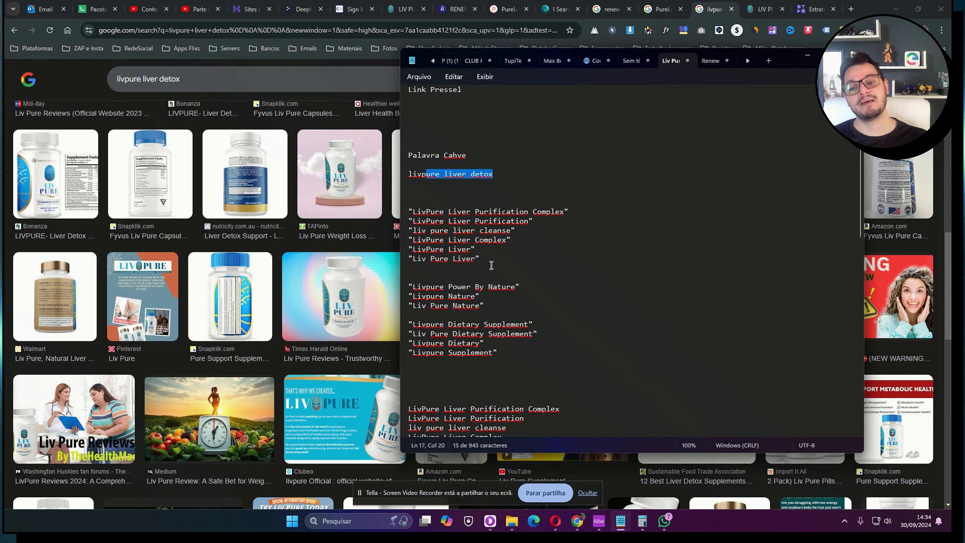
{"action": "left_click_drag", "start_coordinate": [490, 261], "coordinate": [394, 214]}
{"action": "left_click", "coordinate": [451, 182]}
{"action": "double_click", "coordinate": [451, 177]}
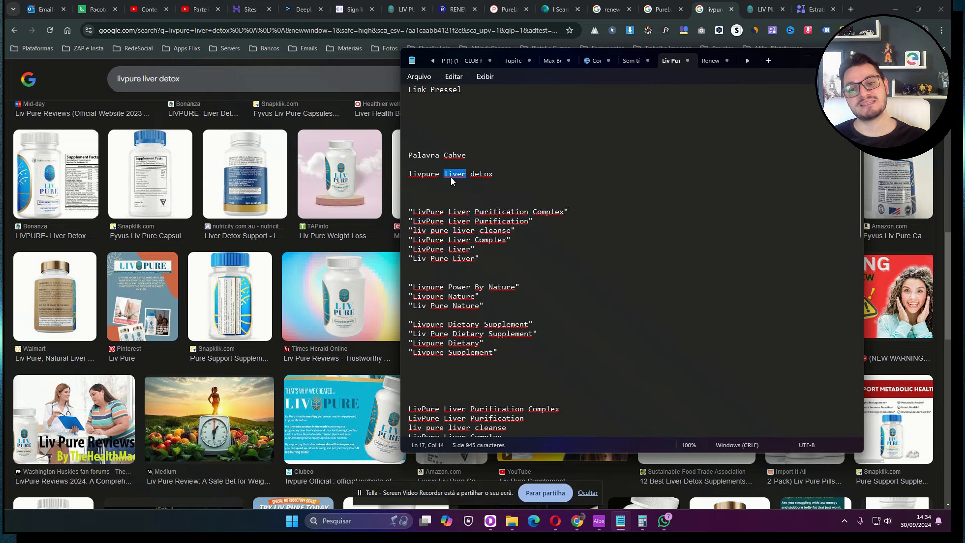
{"action": "left_click_drag", "start_coordinate": [487, 258], "coordinate": [410, 217]}
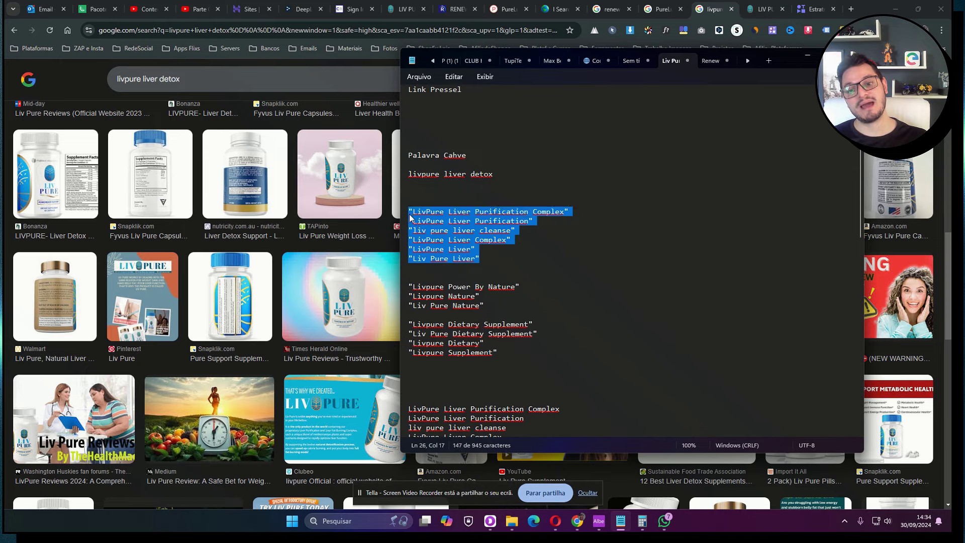
{"action": "left_click", "coordinate": [478, 174]}
{"action": "double_click", "coordinate": [478, 173]}
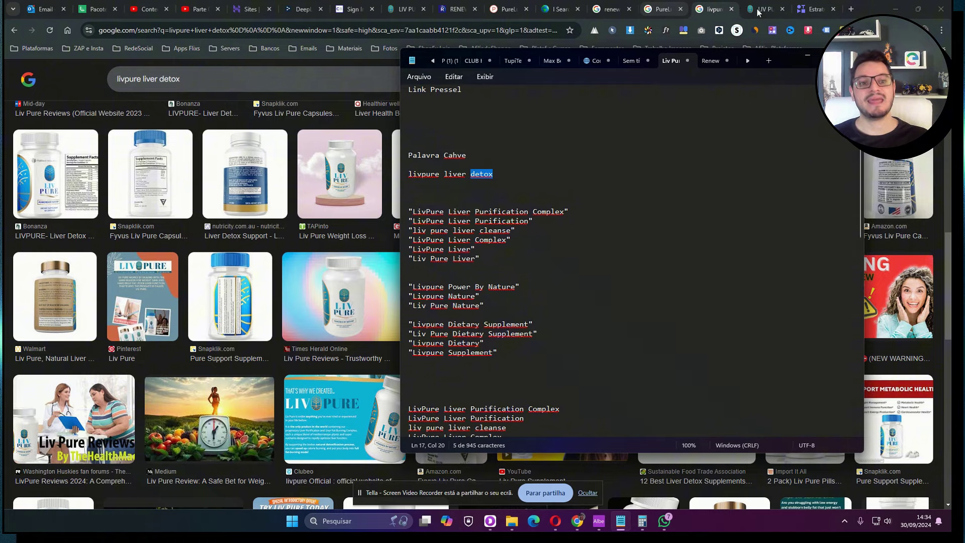
Switch to the Semrush results, check the CPC of "livpure liver", and calculate 2,2 × 5 in Calculator
{"action": "left_click", "coordinate": [713, 7]}
{"action": "left_click", "coordinate": [598, 520]}
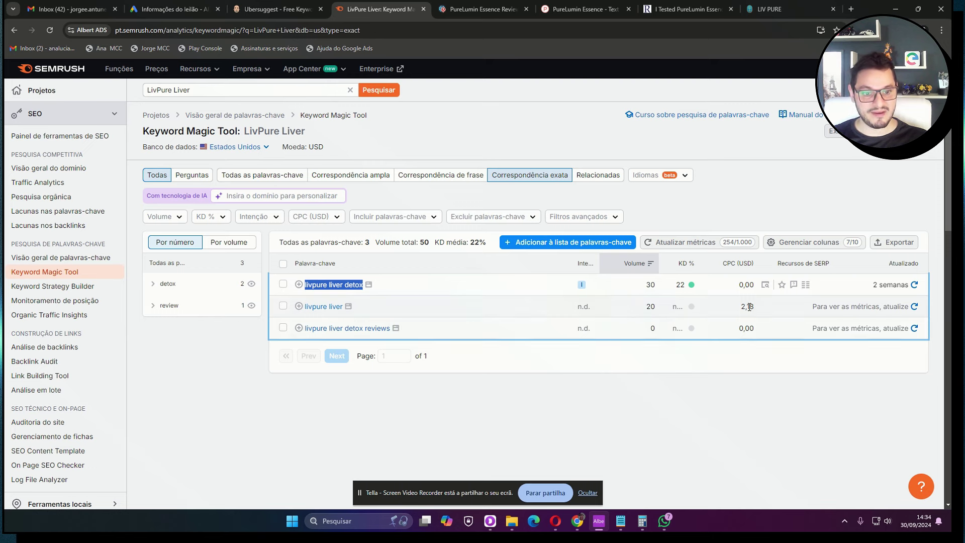
{"action": "left_click_drag", "start_coordinate": [757, 309], "coordinate": [738, 316]}
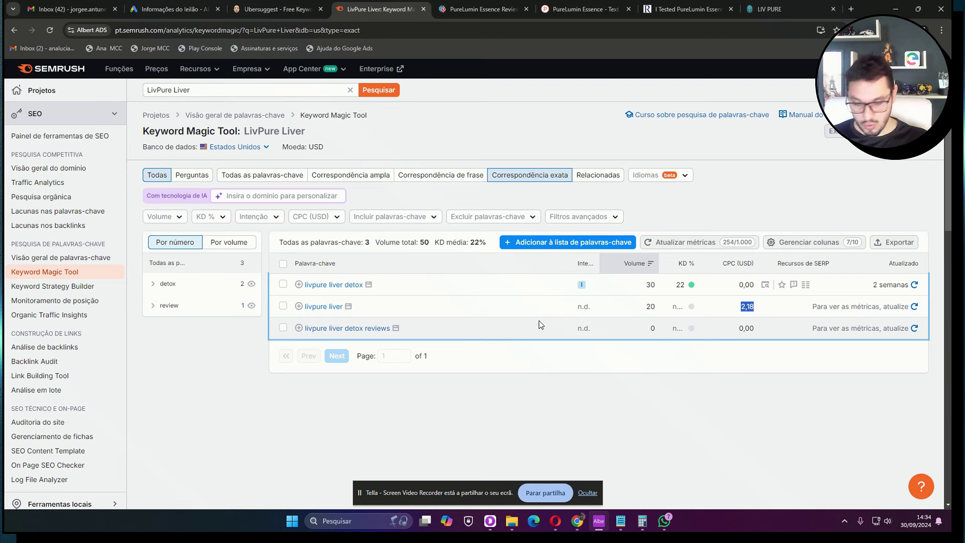
{"action": "left_click", "coordinate": [642, 520]}
{"action": "left_click", "coordinate": [505, 224]}
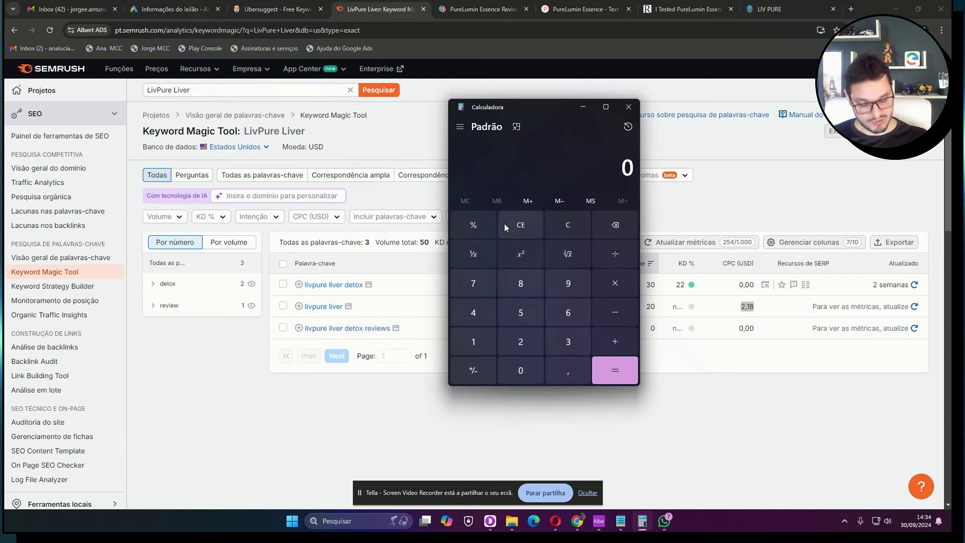
{"action": "type", "text": "2,"}
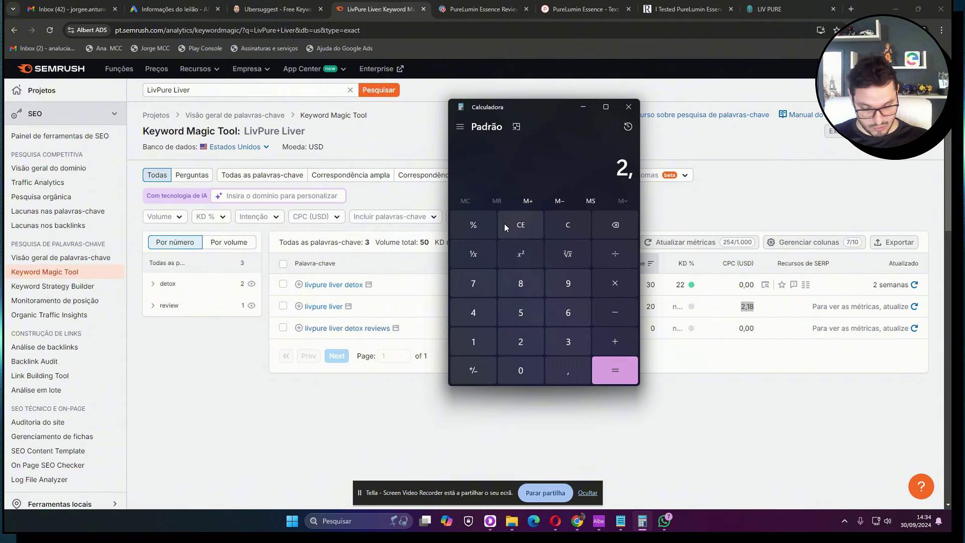
{"action": "type", "text": "2"}
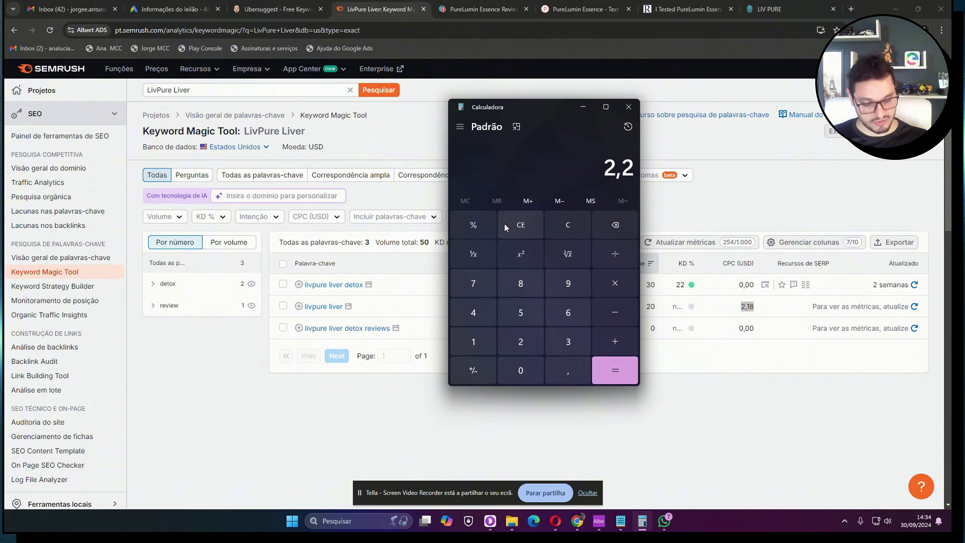
{"action": "type", "text": "*5"}
{"action": "key", "text": "Return"}
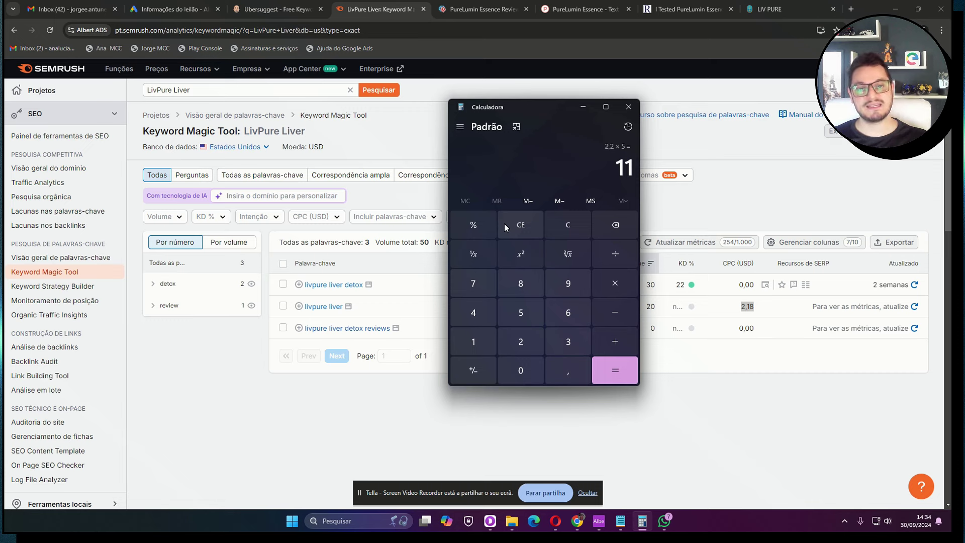
{"action": "left_click", "coordinate": [583, 107]}
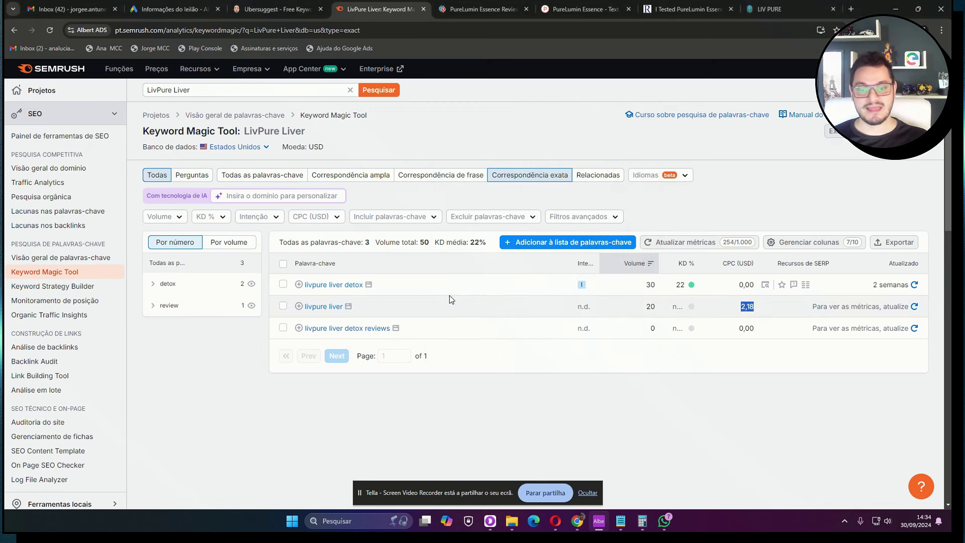
Update the Semrush metrics for "livpure liver" and "livpure liver detox", and hide the screen-sharing notice
{"action": "double_click", "coordinate": [649, 306]}
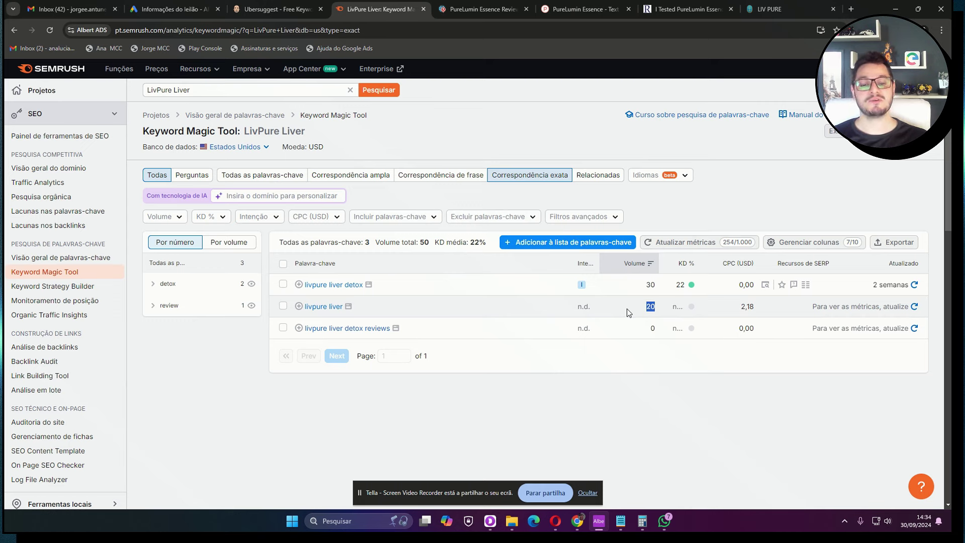
{"action": "left_click", "coordinate": [914, 305]}
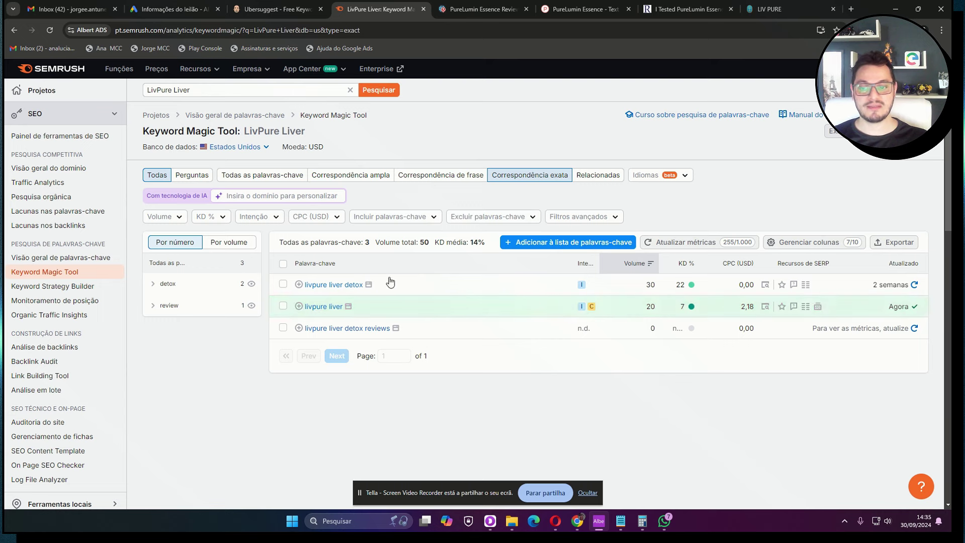
{"action": "mouse_move", "coordinate": [591, 308]}
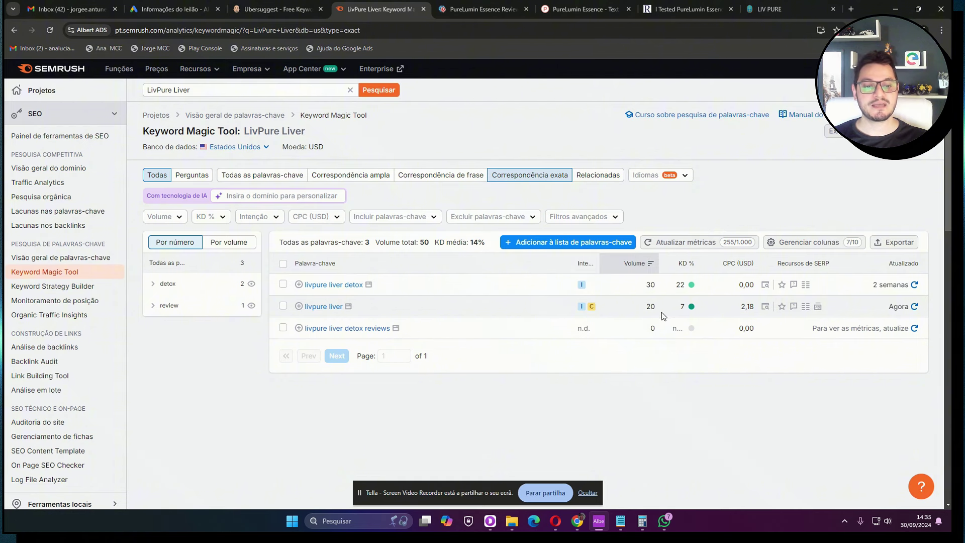
{"action": "left_click_drag", "start_coordinate": [737, 307], "coordinate": [757, 307]}
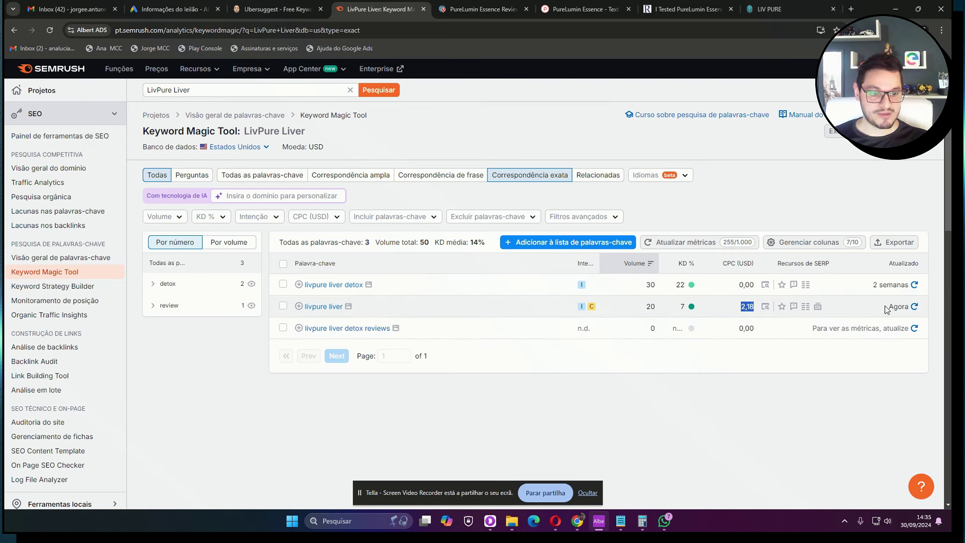
{"action": "left_click", "coordinate": [915, 285]}
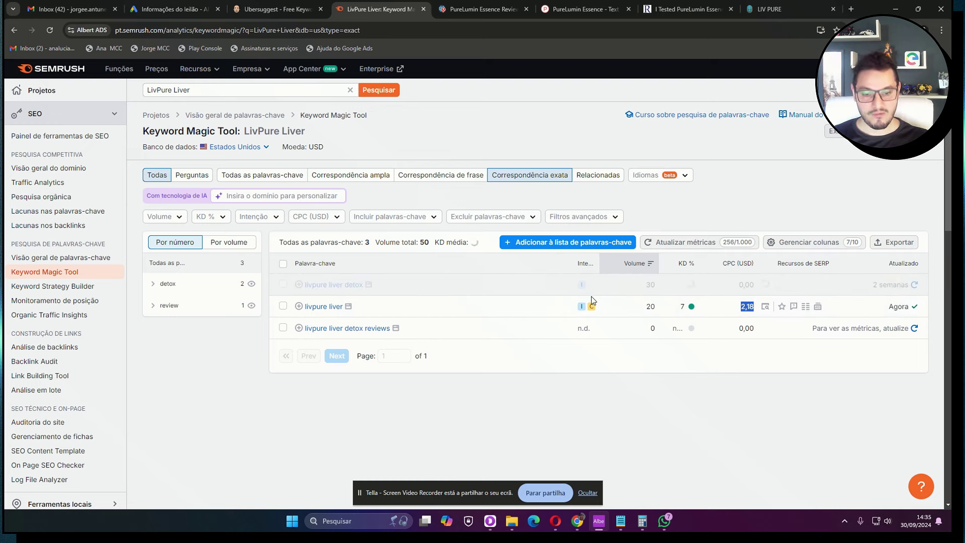
{"action": "mouse_move", "coordinate": [591, 306]}
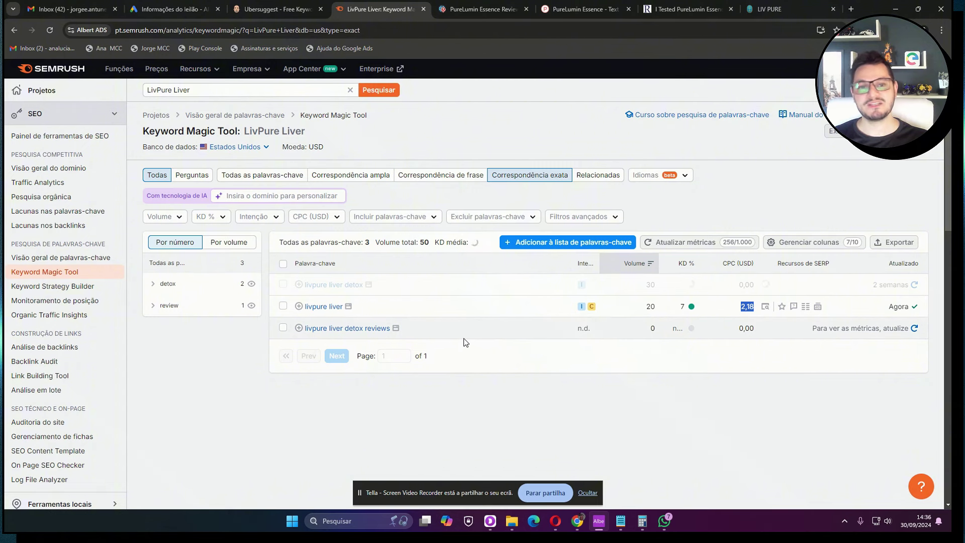
{"action": "left_click", "coordinate": [587, 493]}
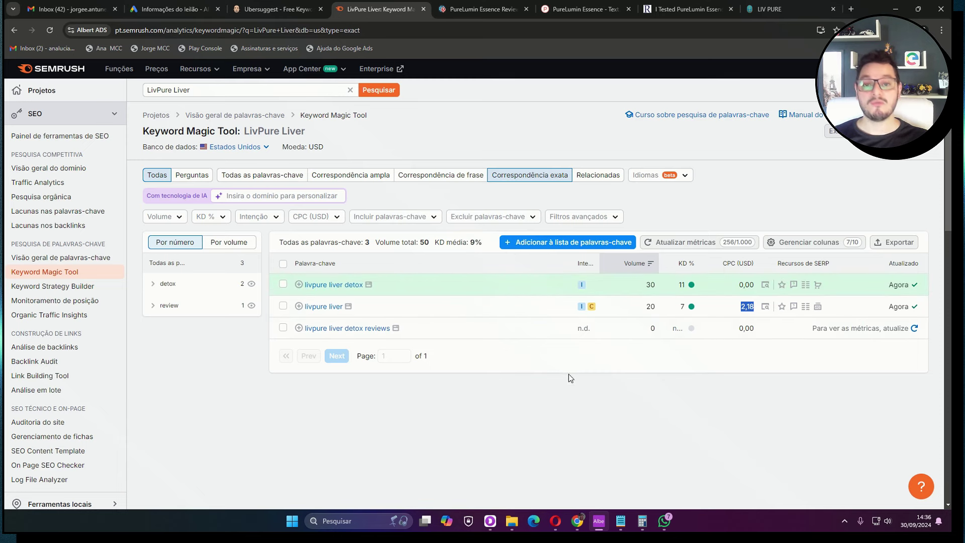
Switch to the other Chrome window and look over the Renew, PureLumin Essence and Liv Pure sales pages
{"action": "left_click", "coordinate": [276, 9]}
{"action": "left_click", "coordinate": [377, 9]}
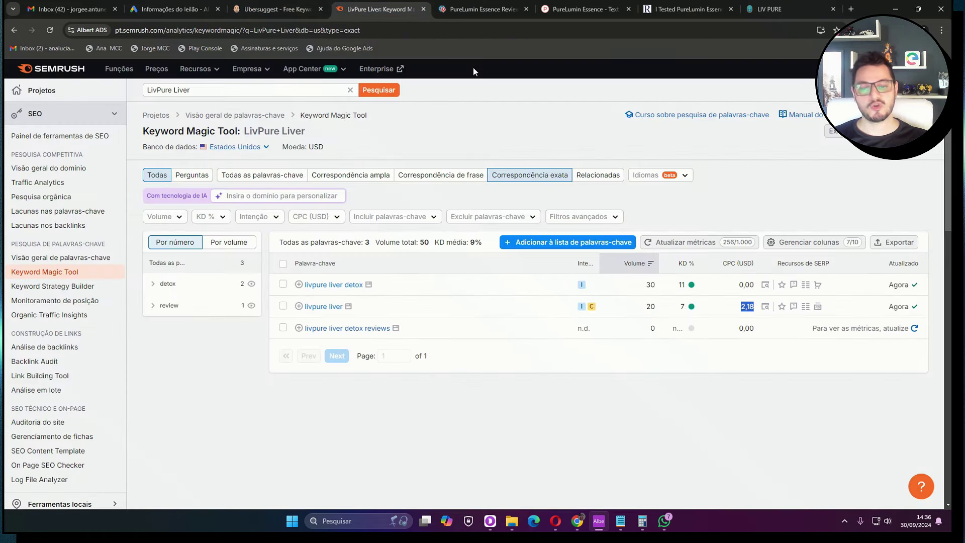
{"action": "mouse_move", "coordinate": [576, 520]}
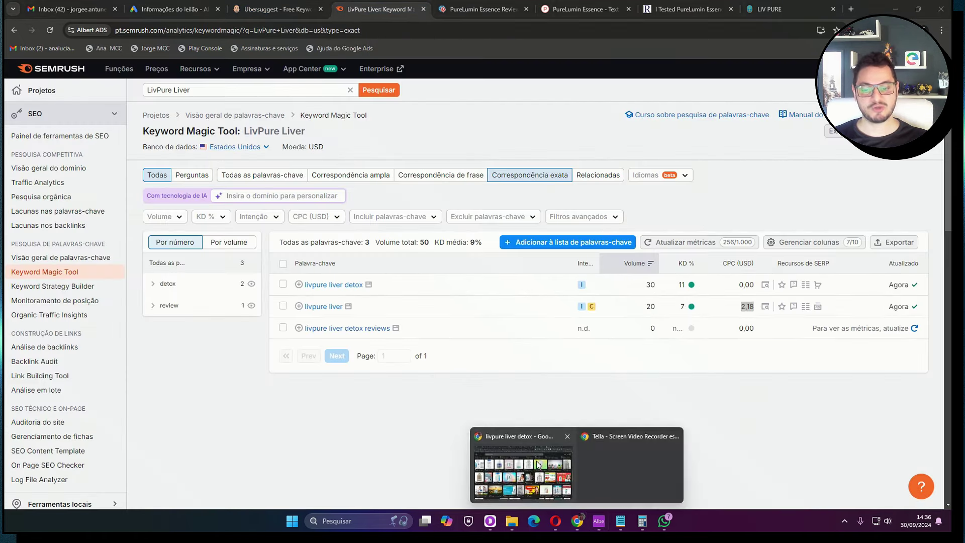
{"action": "left_click", "coordinate": [538, 464]}
{"action": "left_click", "coordinate": [463, 13]}
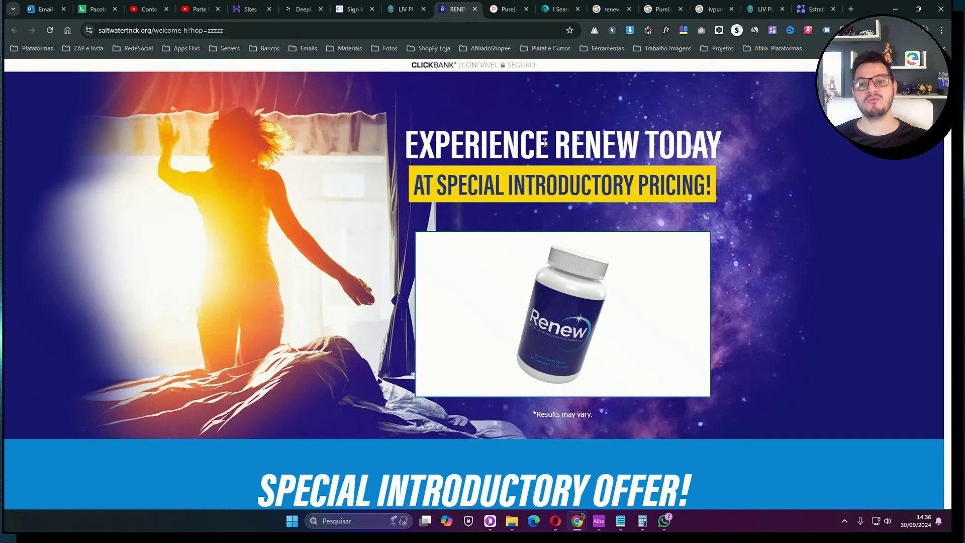
{"action": "left_click", "coordinate": [502, 8]}
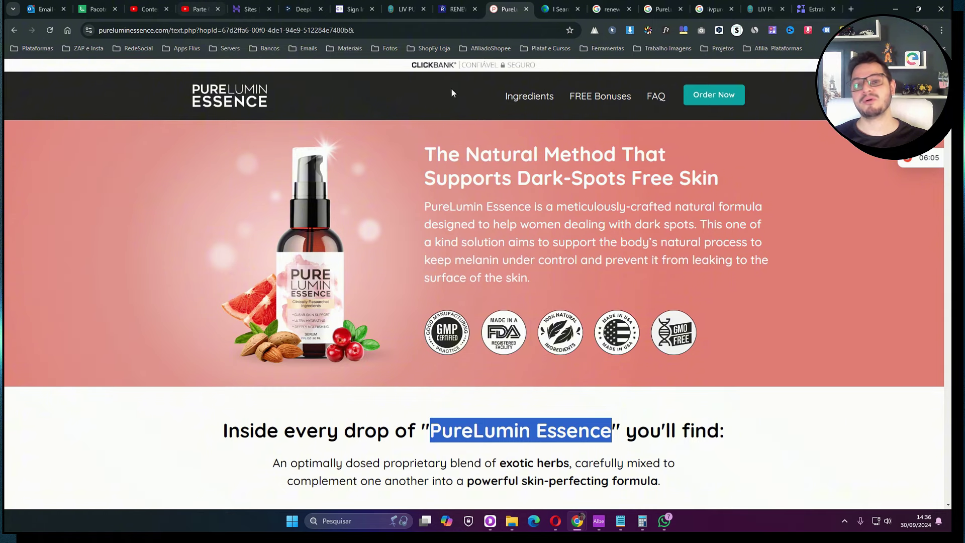
{"action": "left_click", "coordinate": [762, 10]}
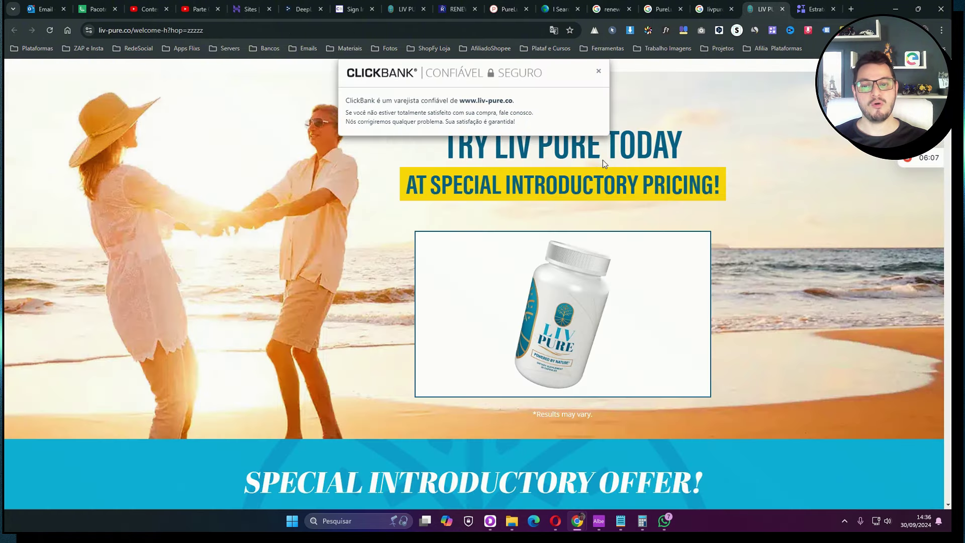